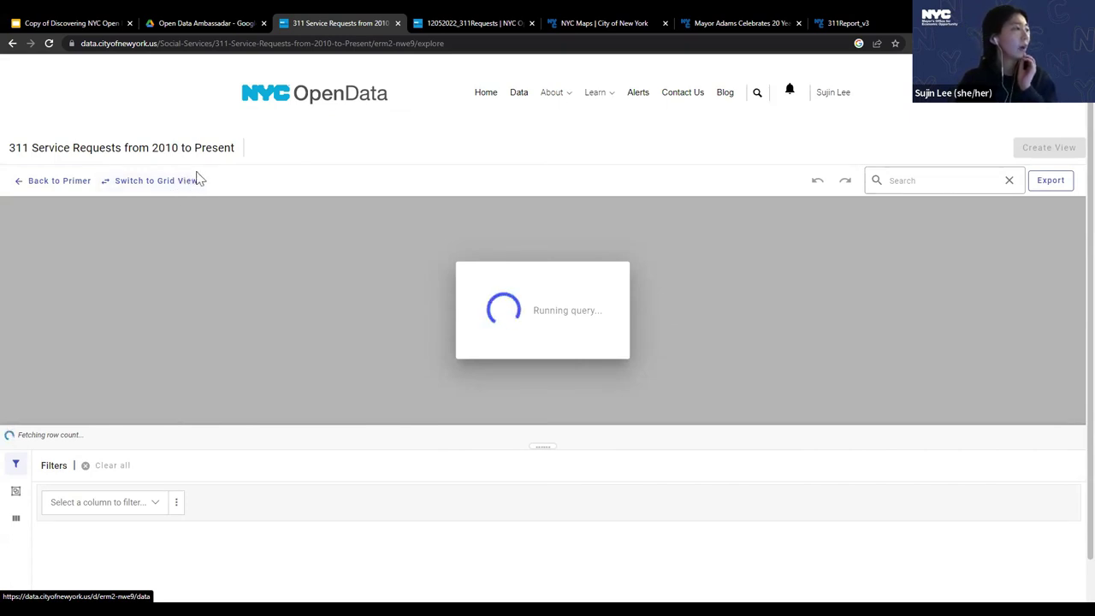
Show the 311 requests as a grid sorted by Created Date newest first, scrolled to Complaint Type
left_click(171, 191)
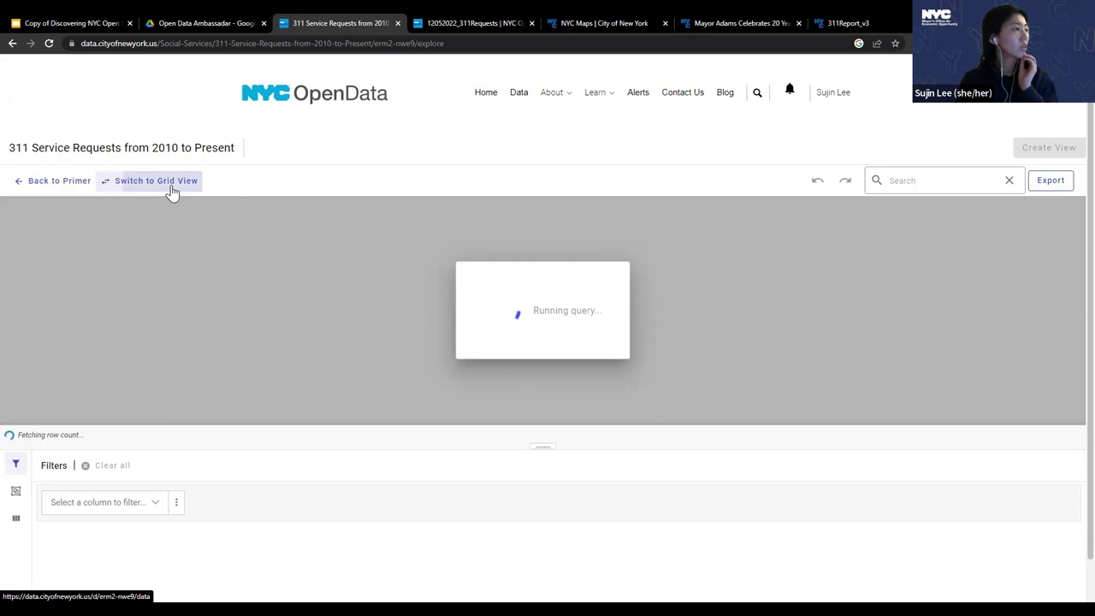
left_click(174, 190)
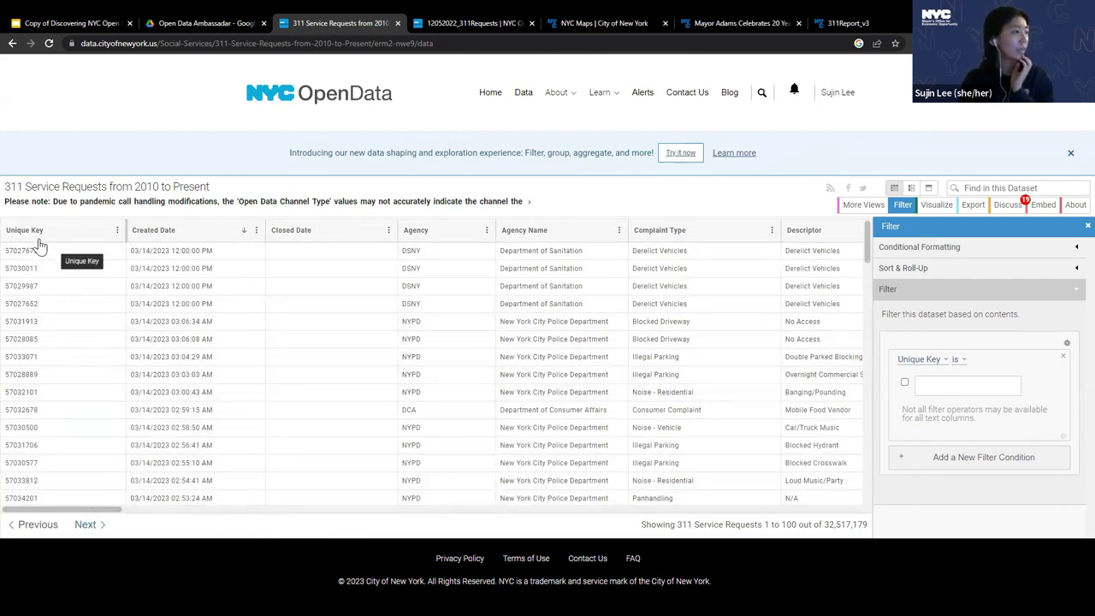
mouse_move(85, 509)
left_mouse_down()
mouse_move(460, 552)
mouse_move(756, 540)
mouse_move(513, 542)
mouse_move(289, 527)
mouse_move(214, 506)
mouse_move(94, 505)
left_mouse_up()
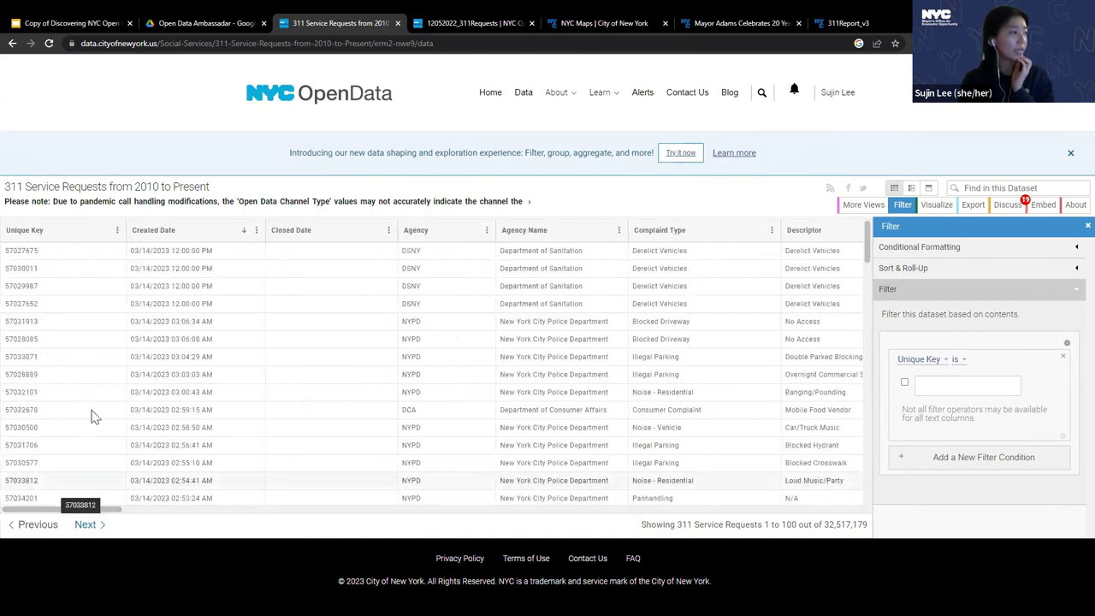
left_click(240, 231)
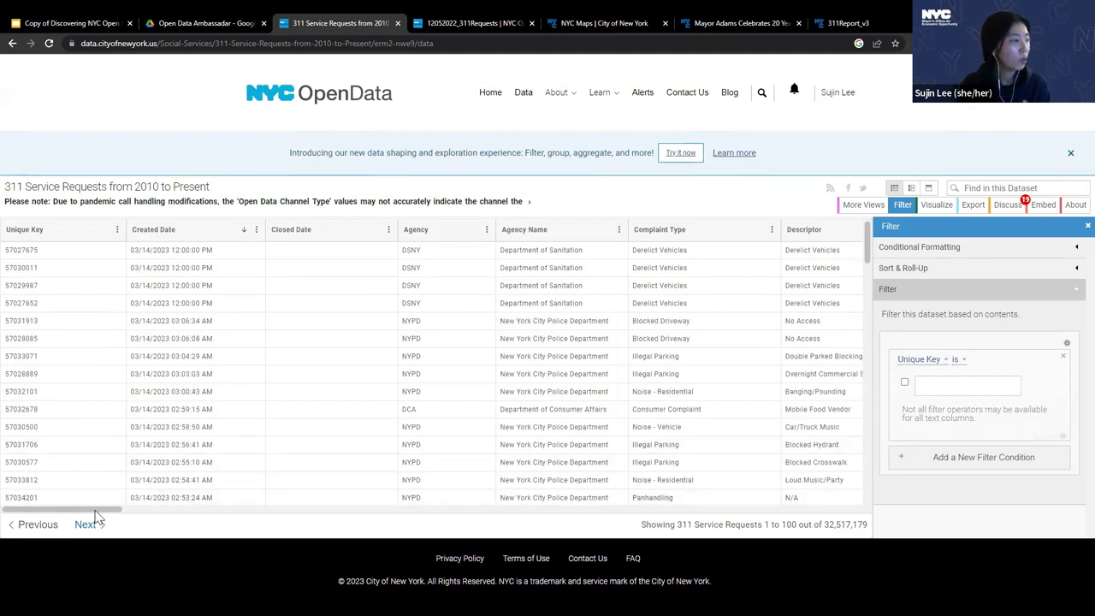
left_click_drag(98, 512, 190, 513)
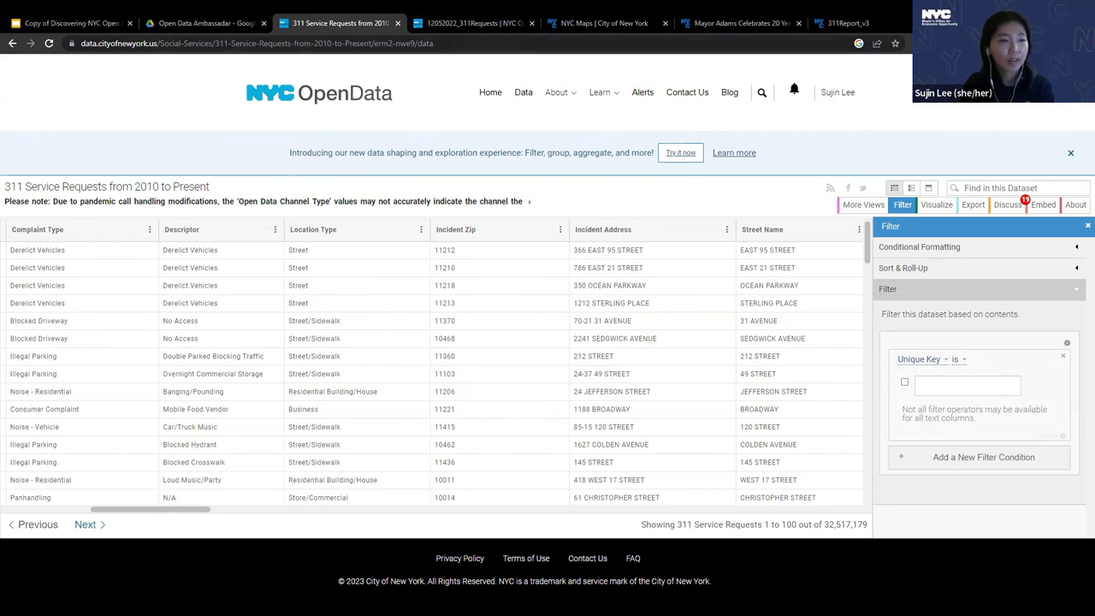
Change the filter column from Unique Key to Community Board and select 05 Bronx
left_click(950, 360)
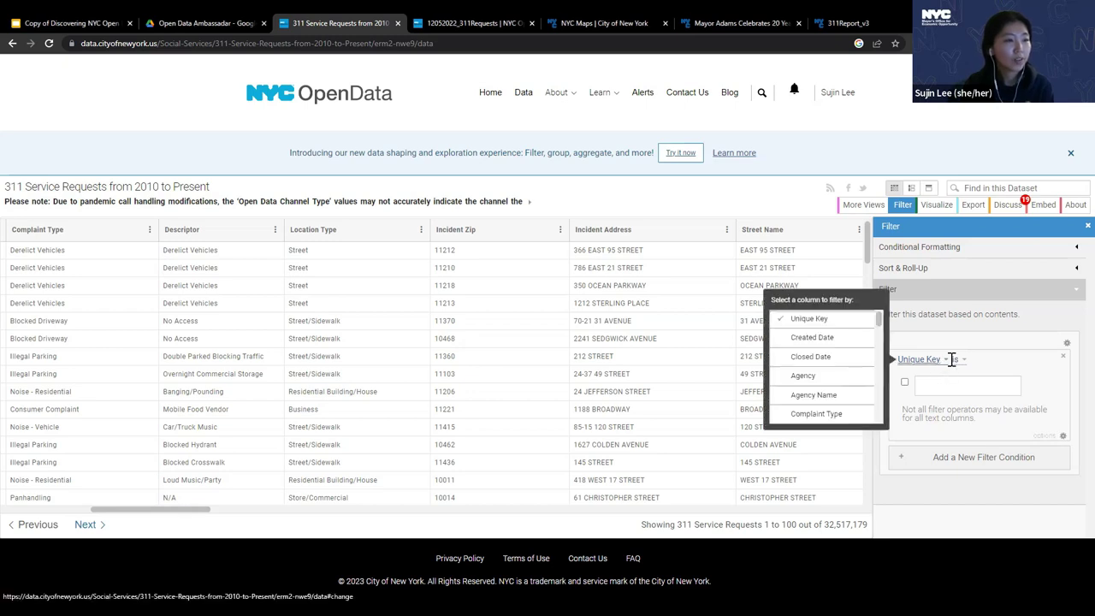
left_click(995, 369)
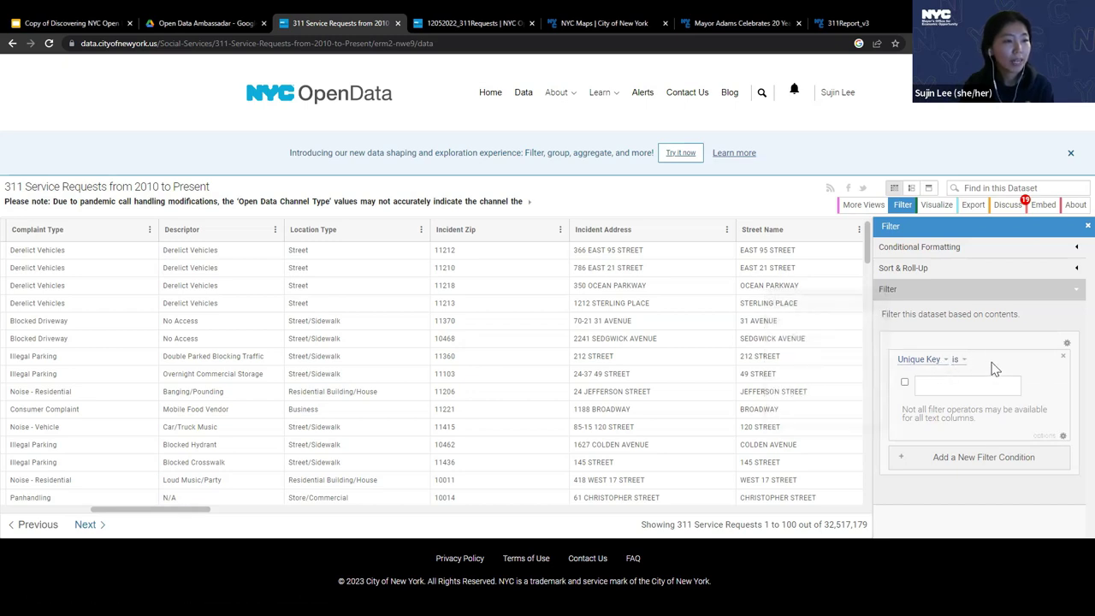
left_click(939, 361)
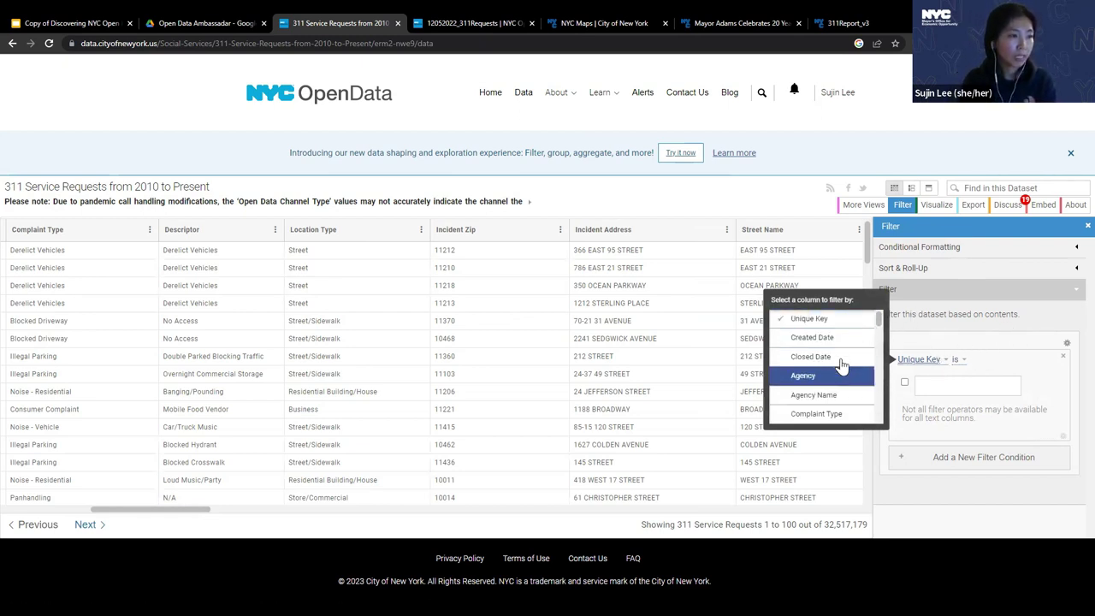
left_click_drag(879, 321, 869, 375)
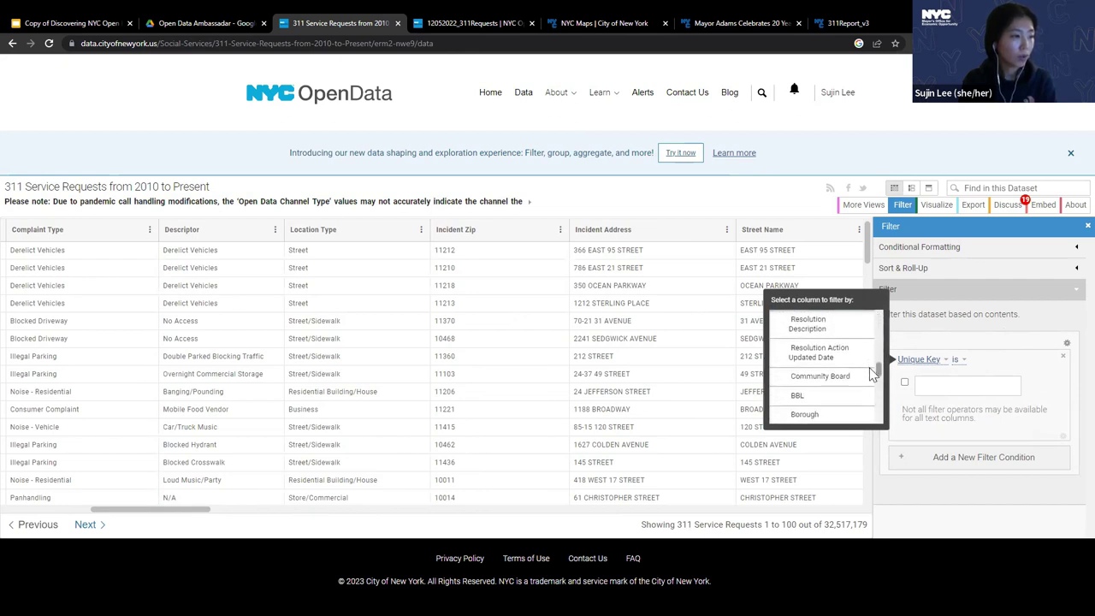
left_click(839, 386)
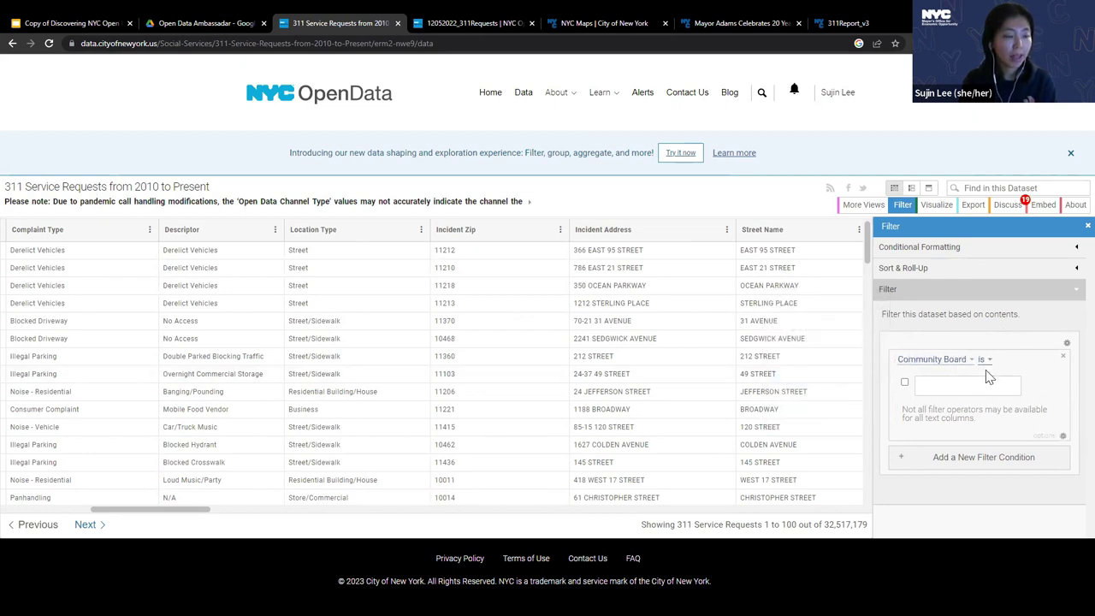
left_click(949, 386)
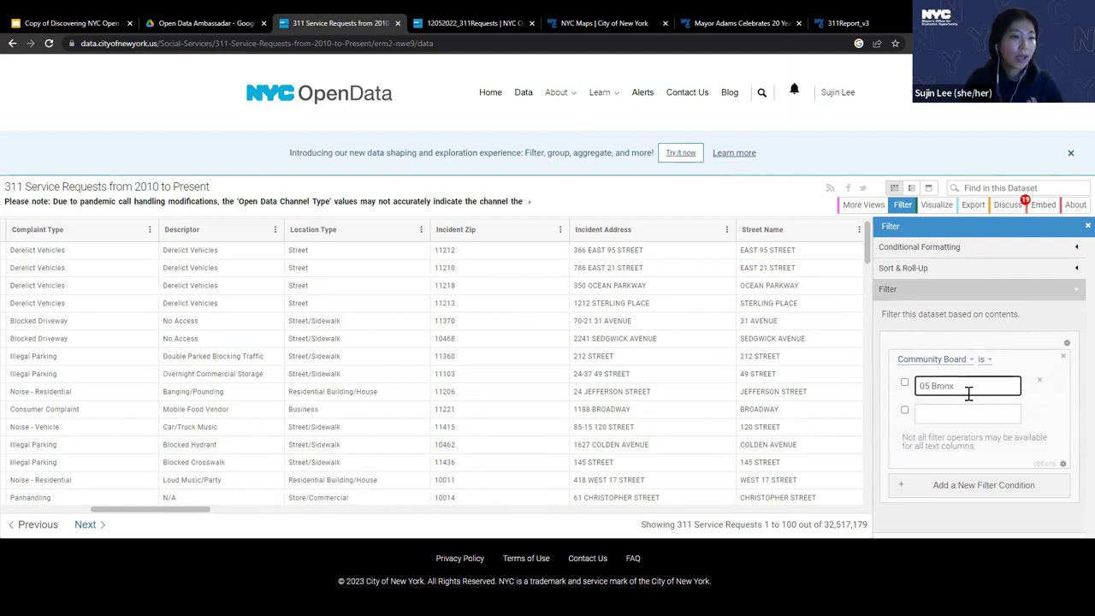
left_click(904, 383)
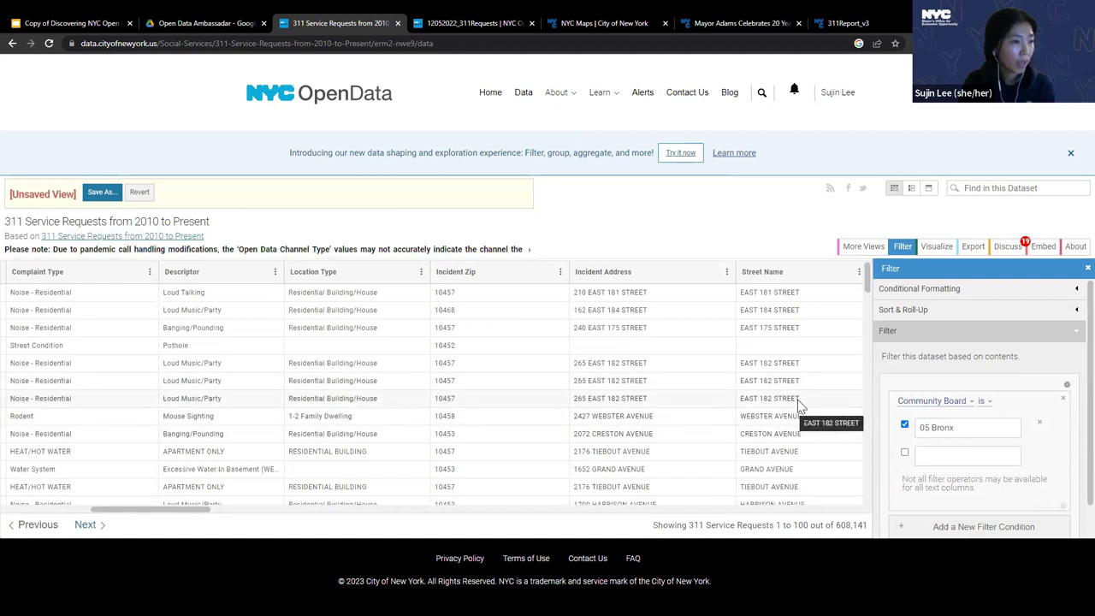
Scroll the Filter panel below the Community Board 05 Bronx condition to reach the add-condition option
scroll(798, 406, "down", 1)
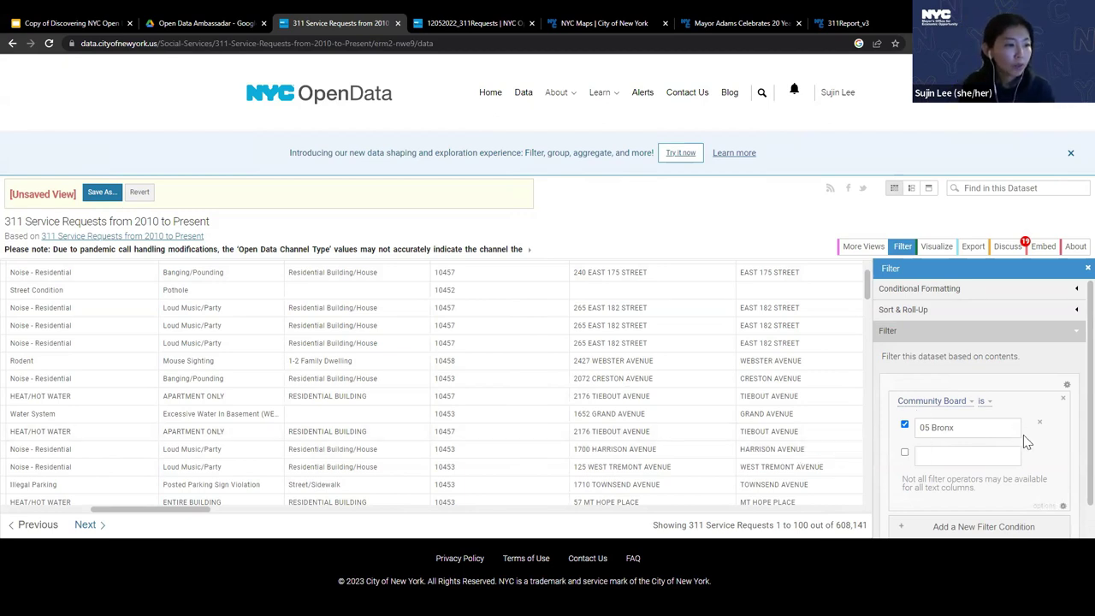
scroll(1029, 441, "down", 1)
scroll(1029, 441, "down", 1)
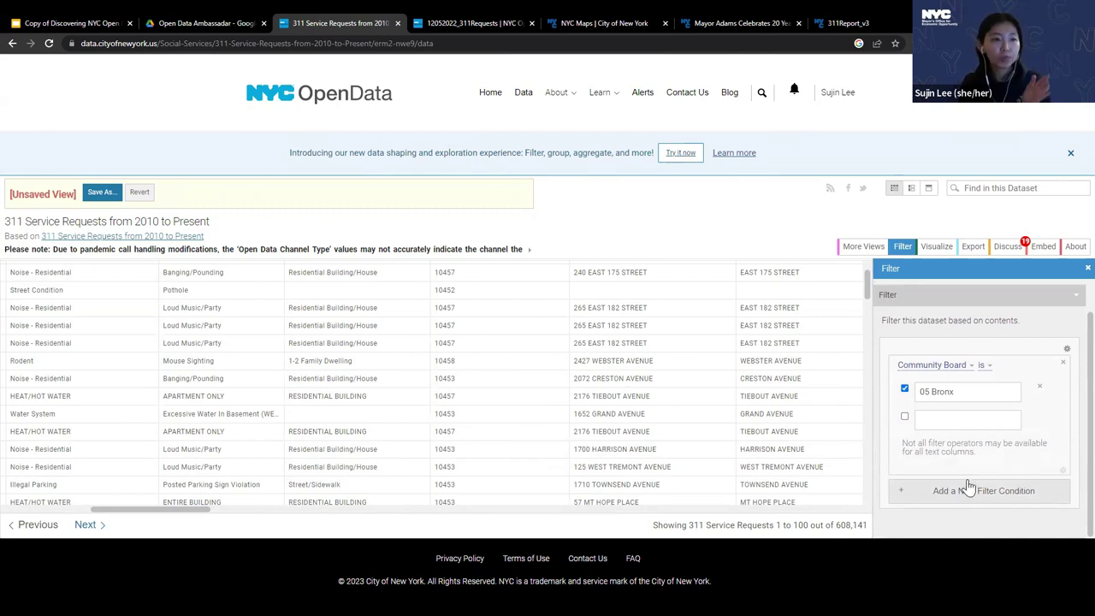
Add a new filter condition based on the Created Date column
left_click(914, 496)
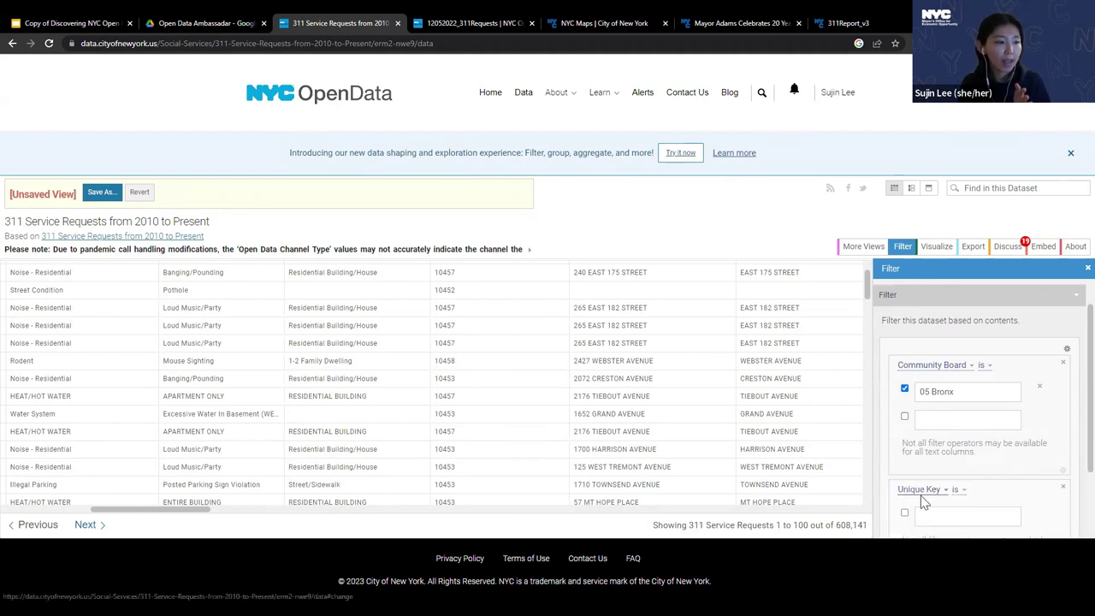
scroll(1016, 462, "down", 2)
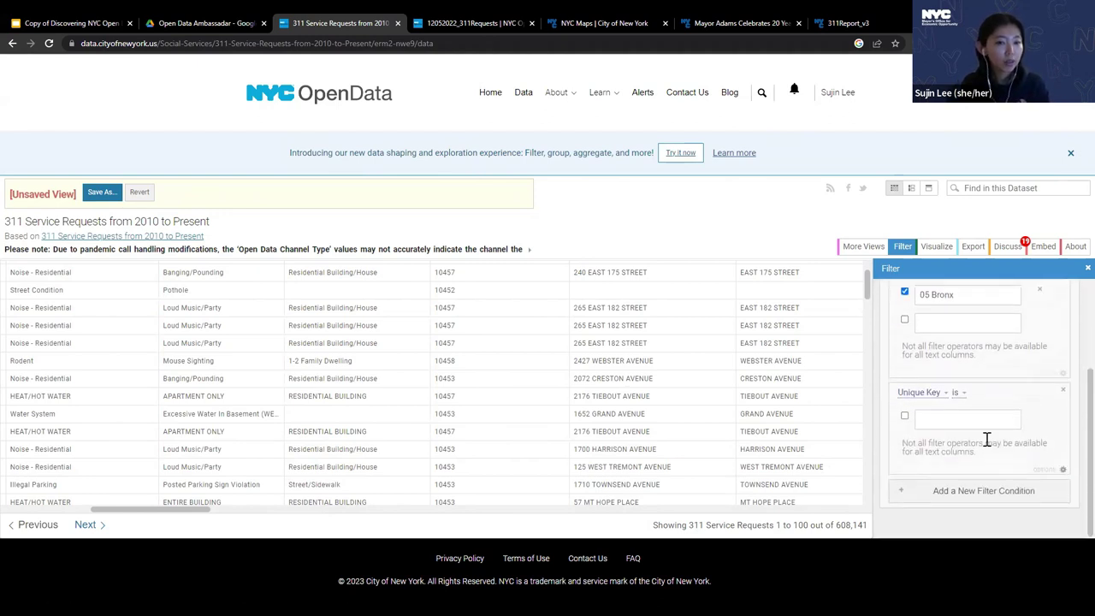
left_click(918, 393)
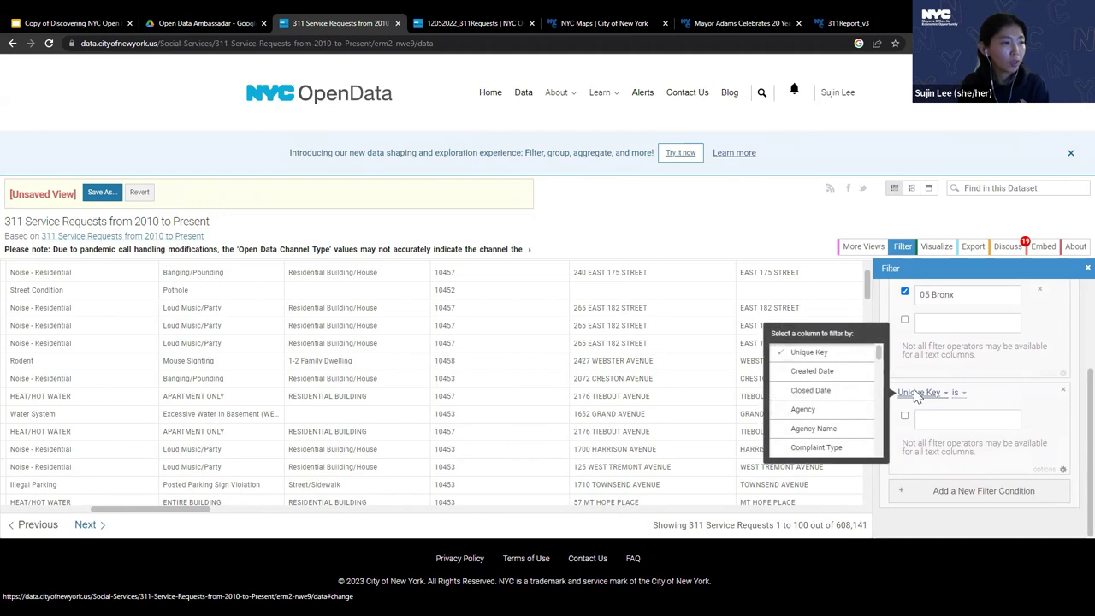
left_click(839, 373)
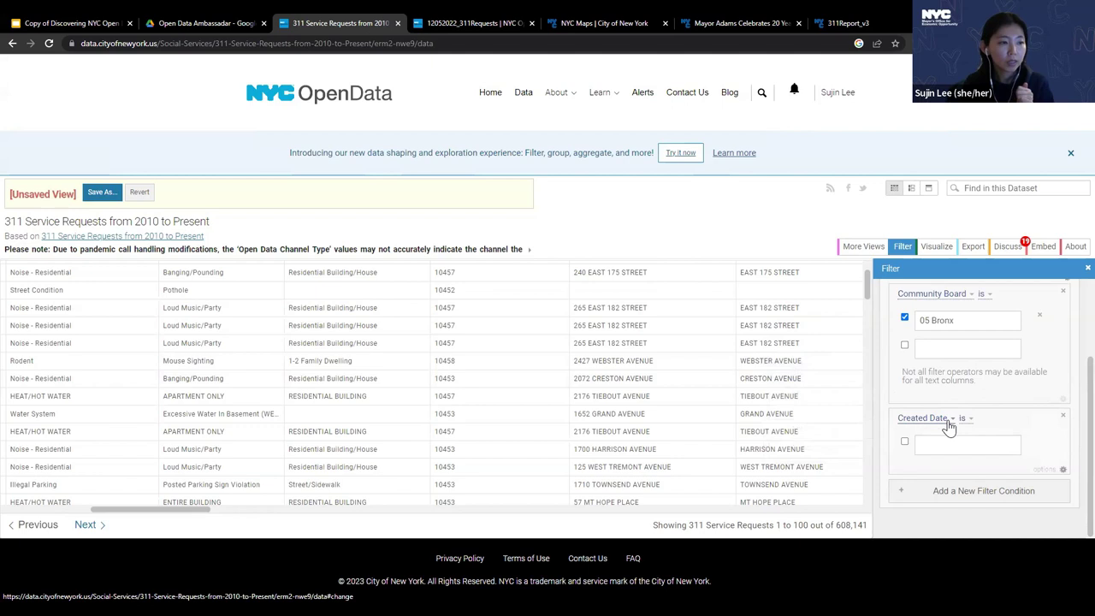
left_click(945, 442)
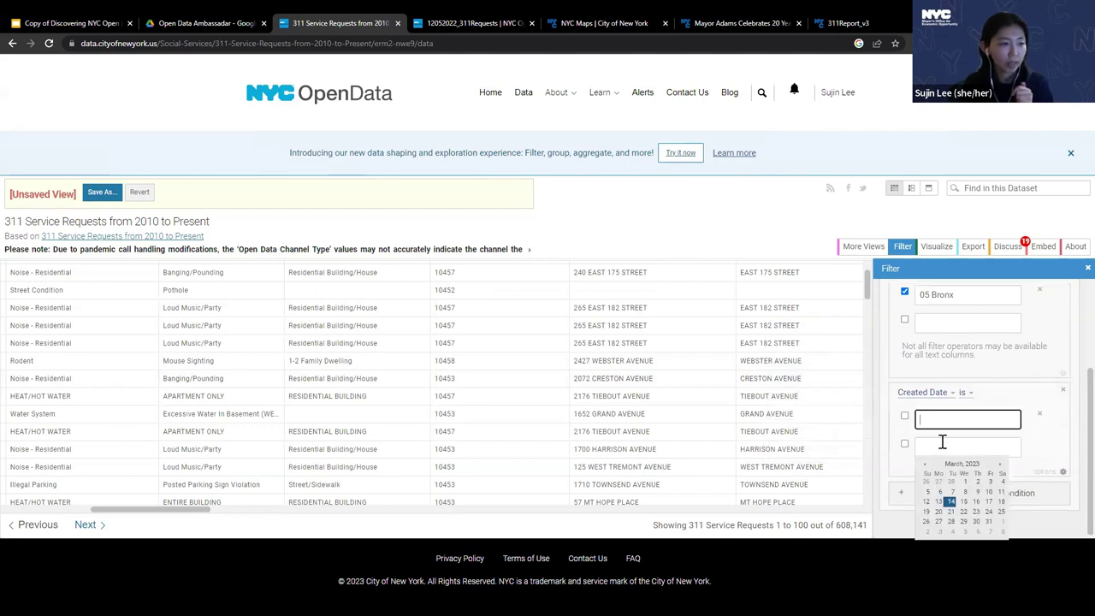
left_click(981, 398)
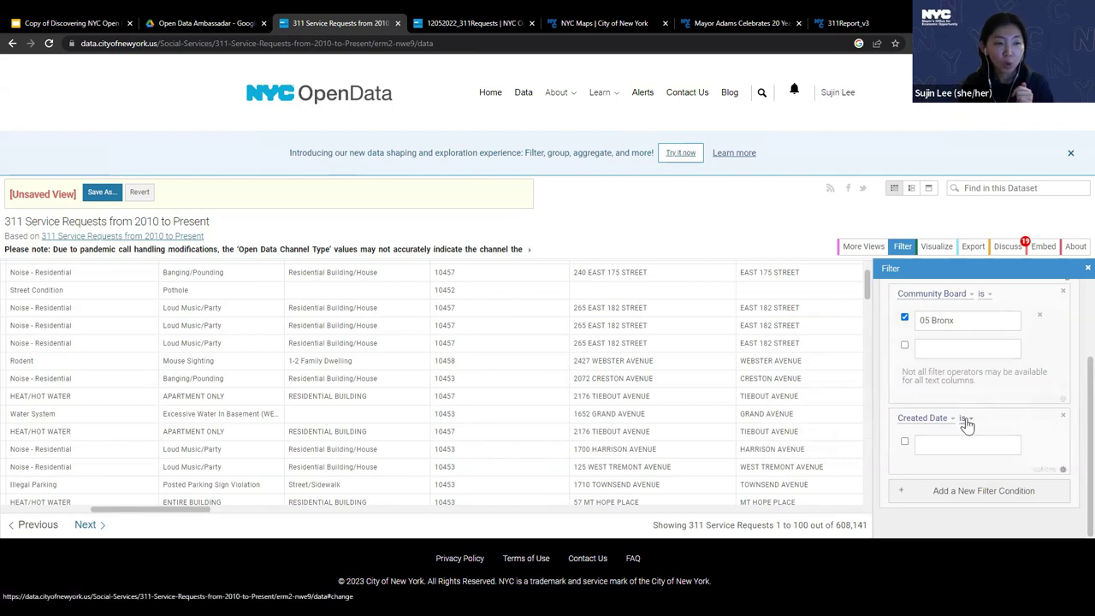
Set the condition to Created Date is after January 1, 2023, leaving 13,630 requests
left_click(965, 420)
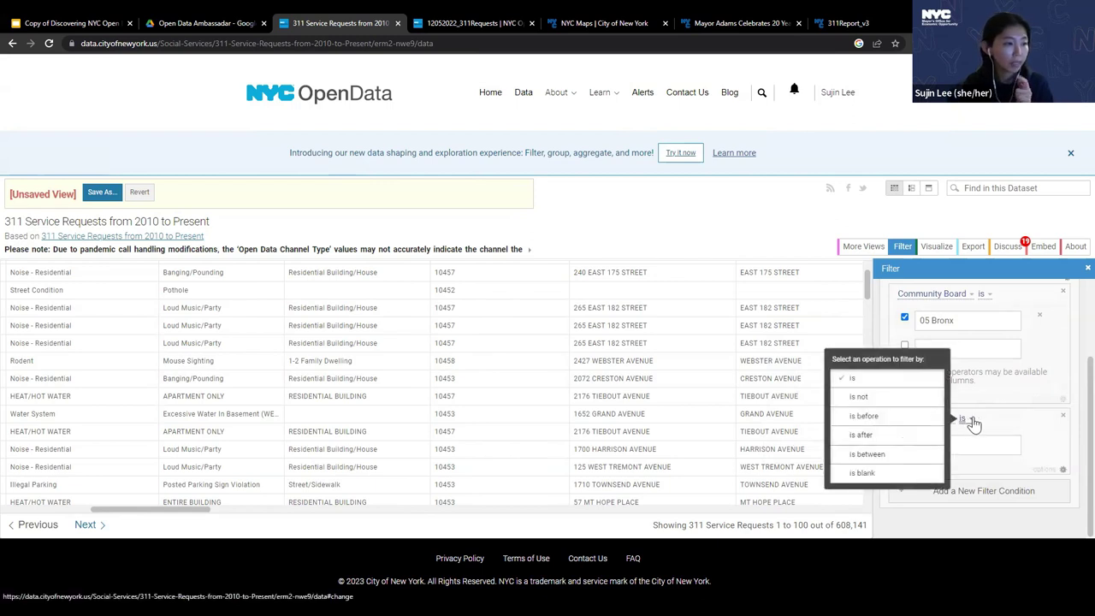
left_click(897, 438)
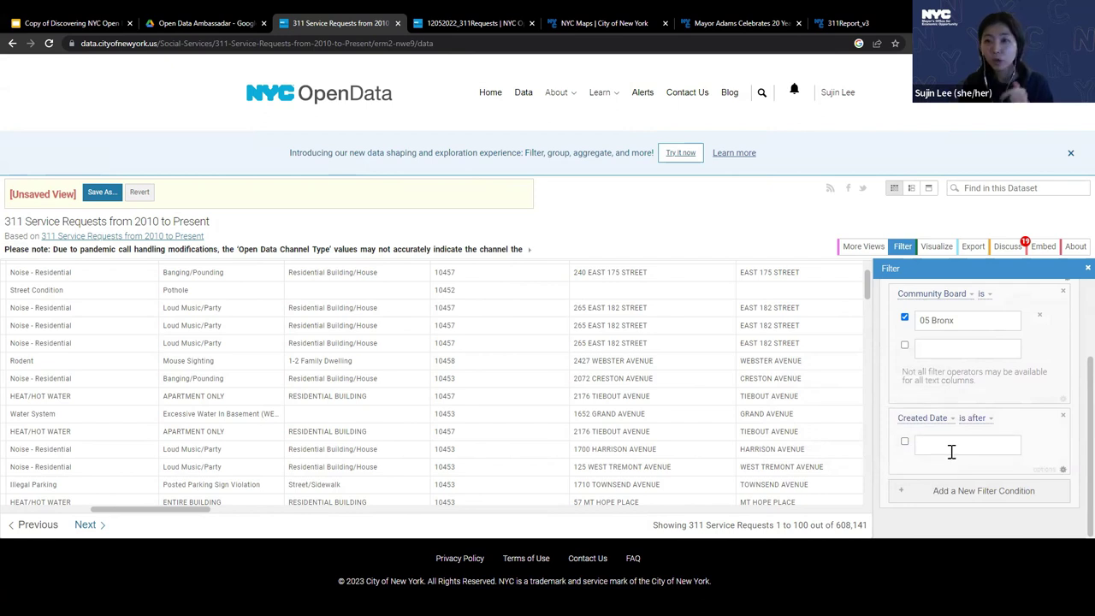
left_click(945, 446)
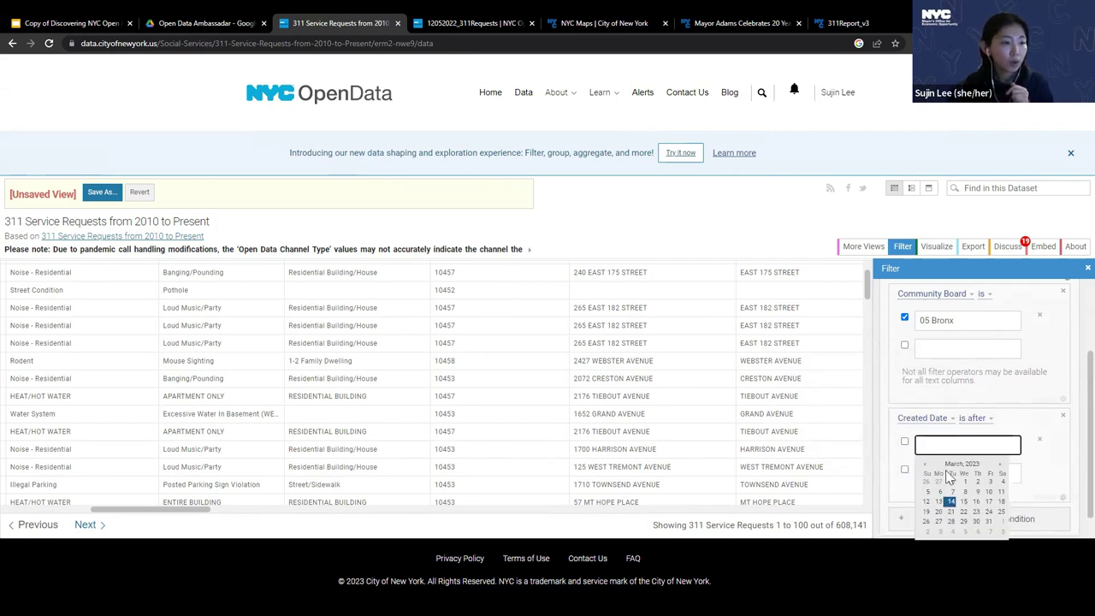
left_click(924, 464)
left_click(925, 464)
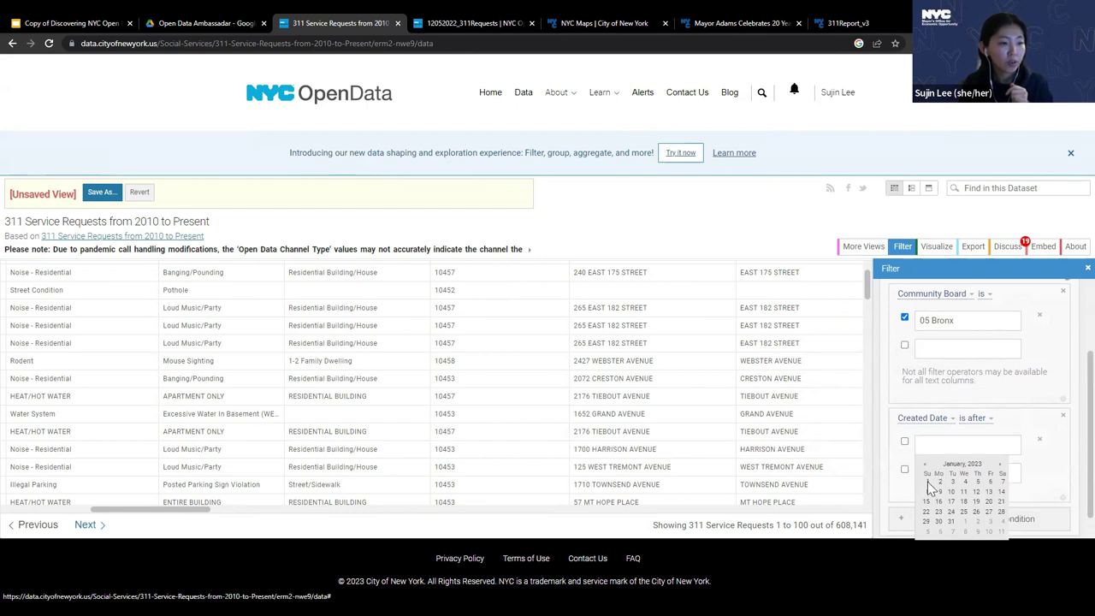
left_click(927, 484)
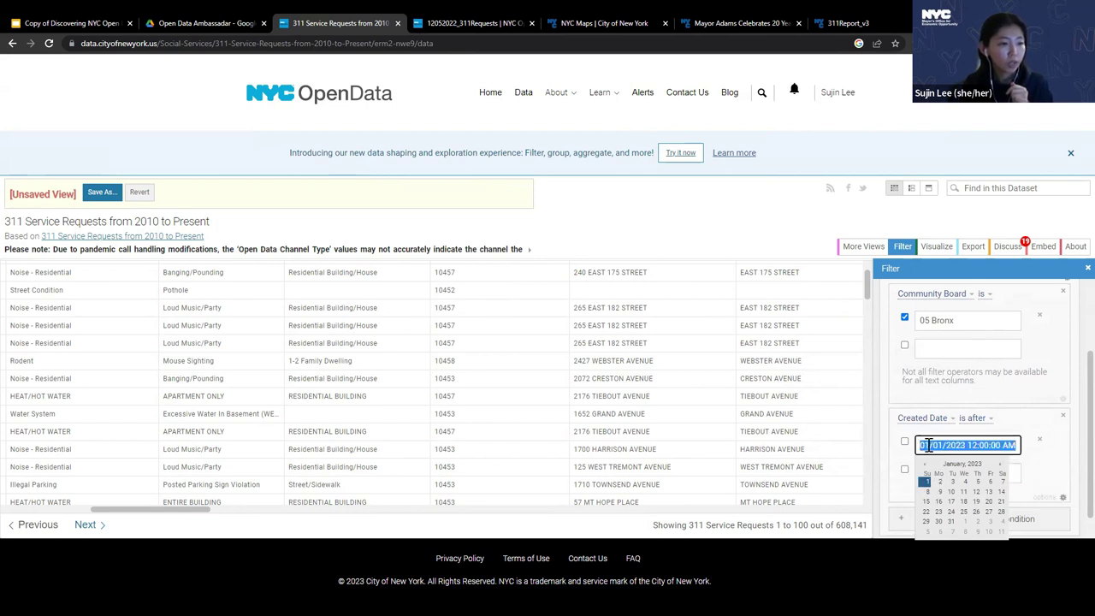
left_click(906, 445)
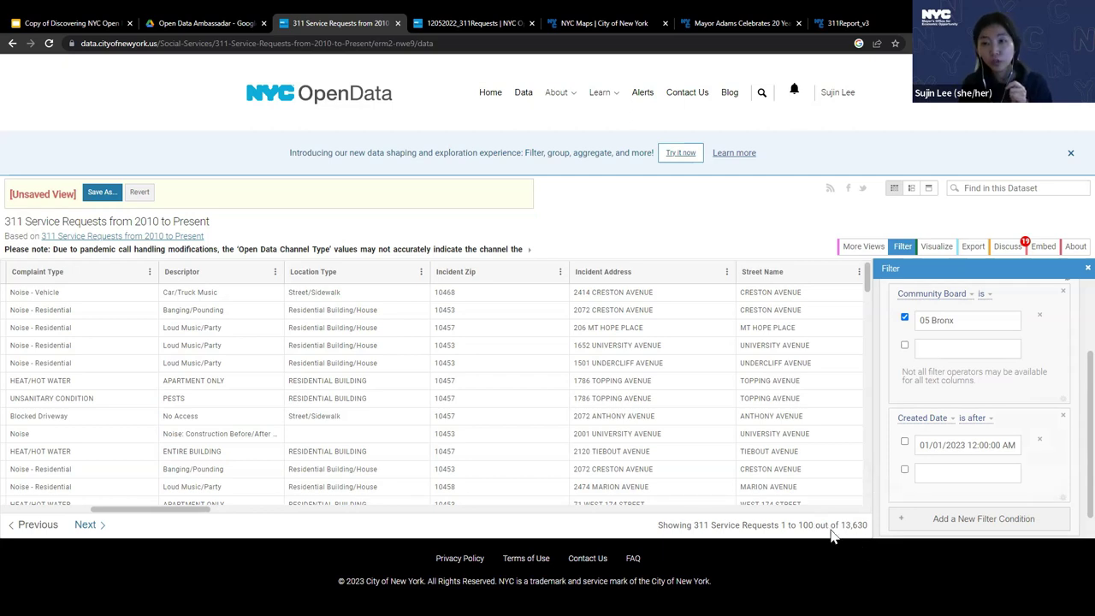
Add another filter condition and switch its column to Agency
scroll(1024, 419, "down", 1)
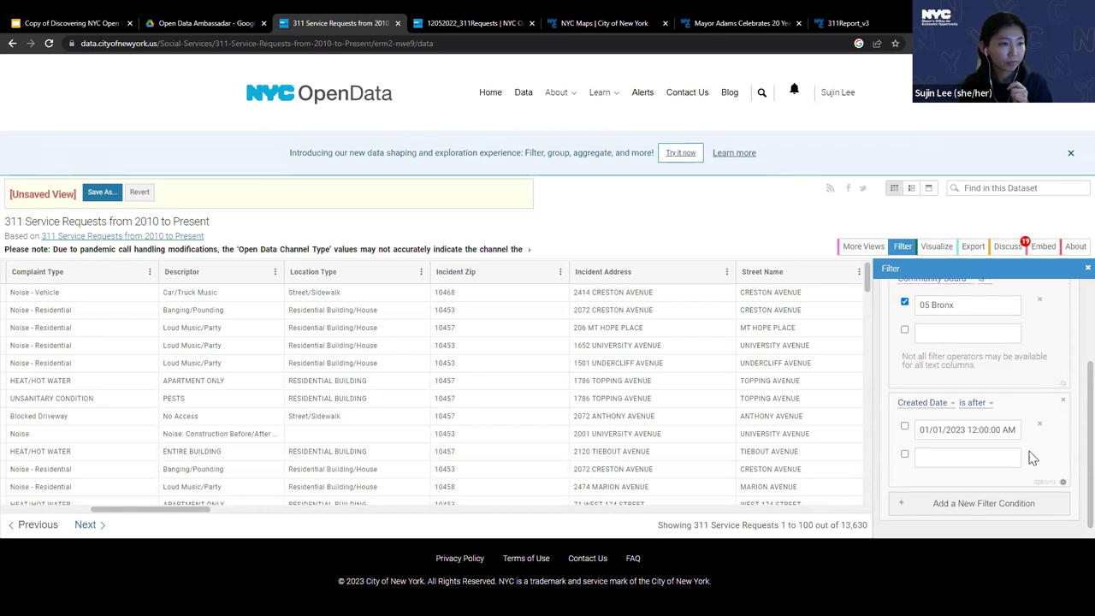
left_click(903, 496)
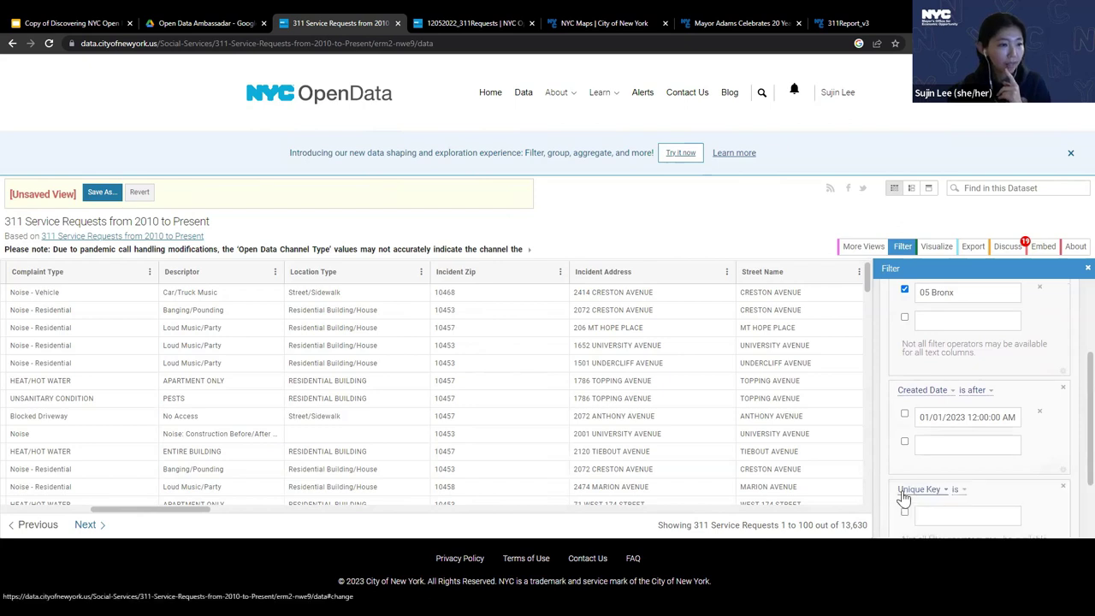
scroll(1013, 486, "down", 3)
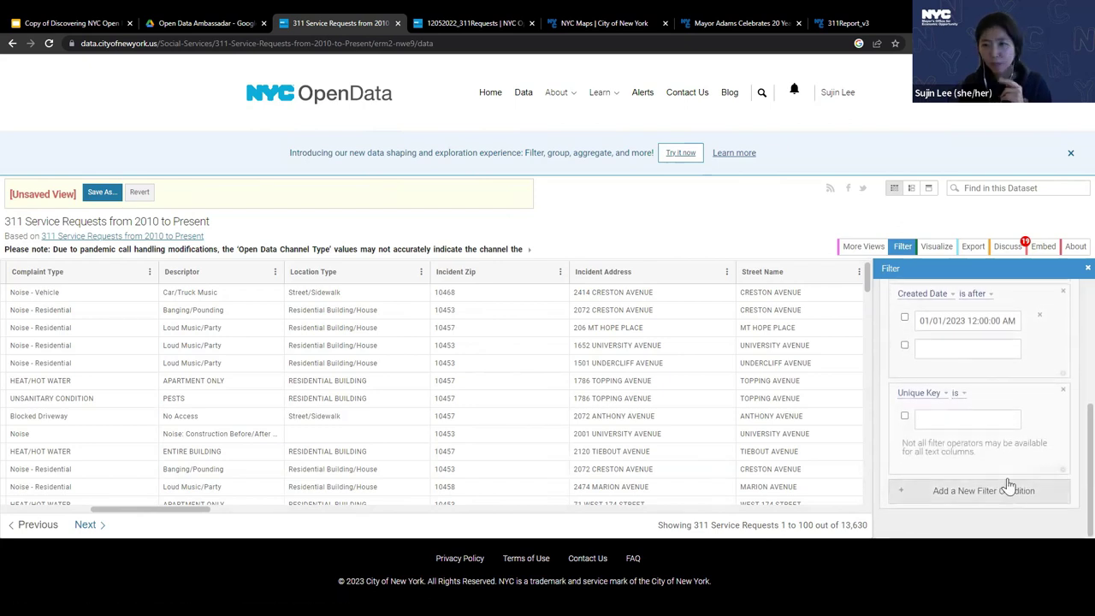
left_click(924, 394)
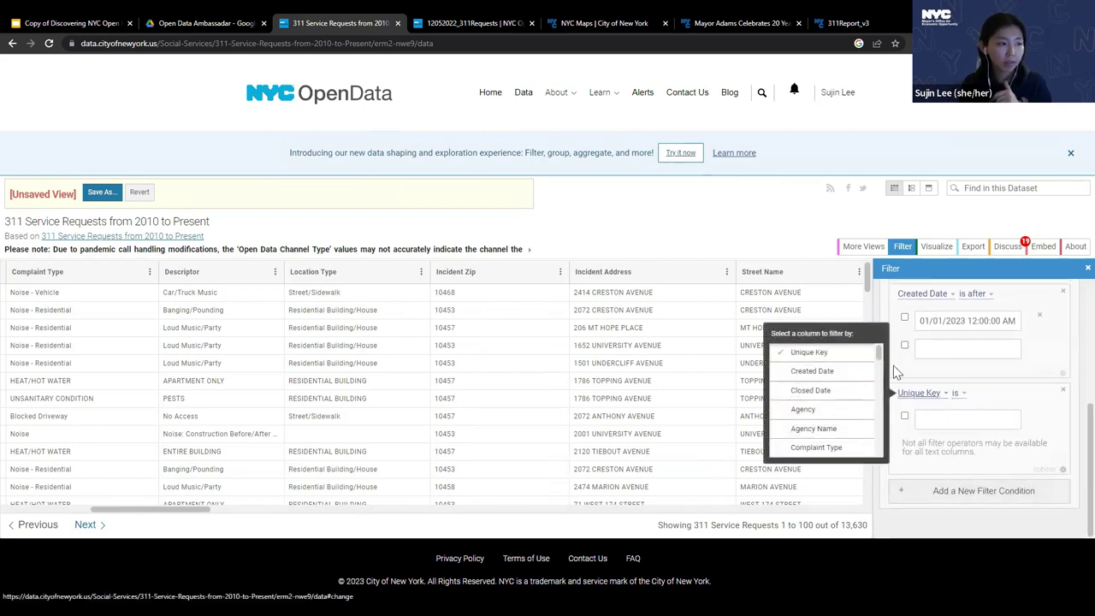
scroll(877, 355, "down", 2)
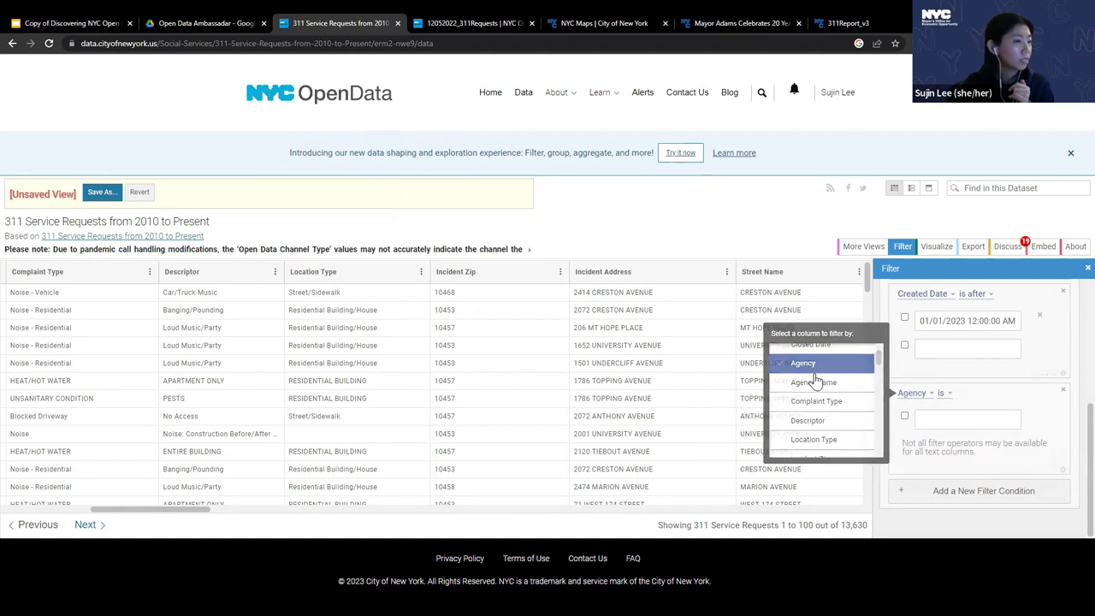
left_click(826, 364)
left_click_drag(171, 507, 39, 512)
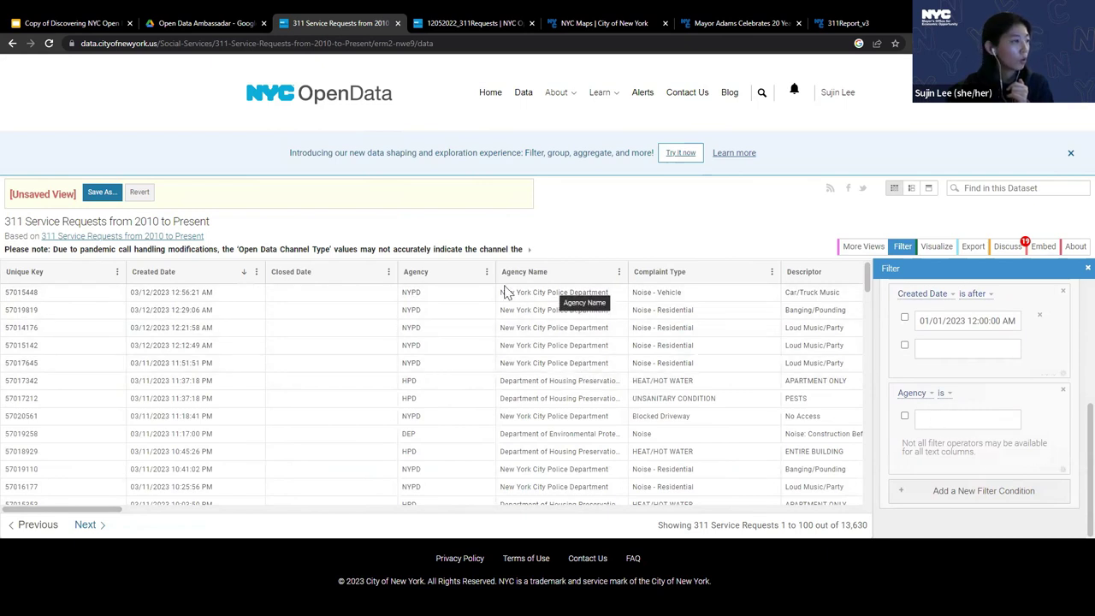
Set the Agency value to NYPD, showing 188,696 requests
left_click(970, 423)
type("NYPD")
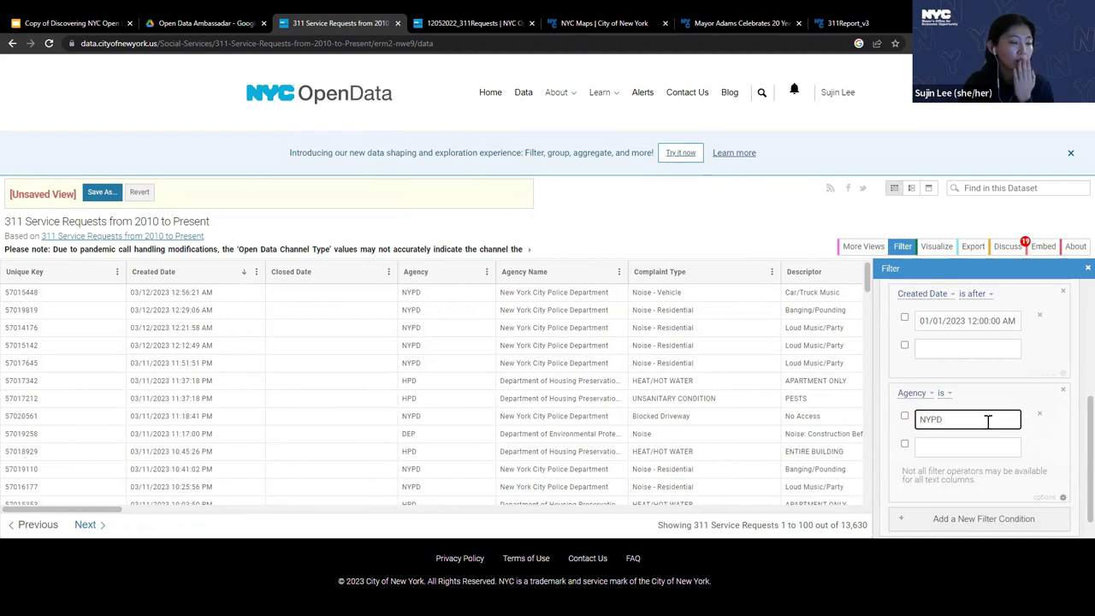
key("Return")
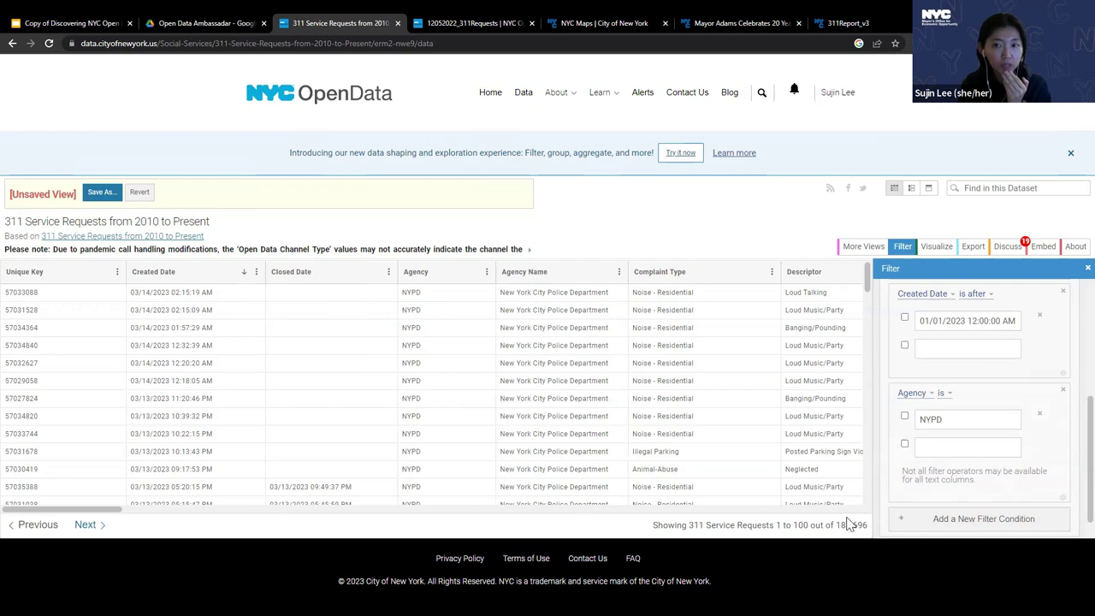
scroll(1061, 462, "up", 1)
scroll(1063, 460, "up", 4)
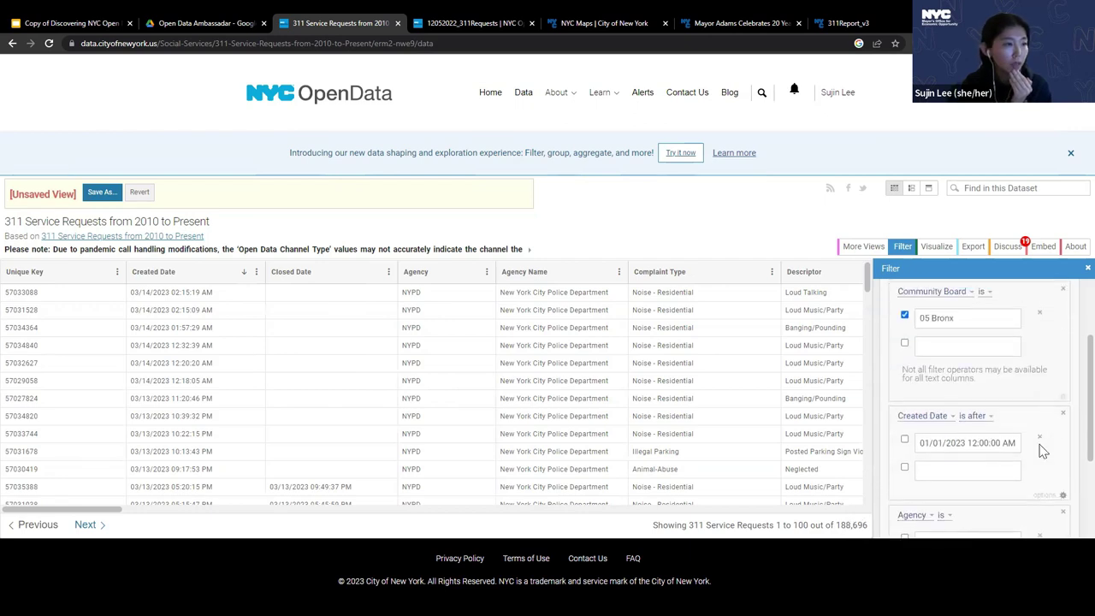
scroll(948, 459, "down", 3)
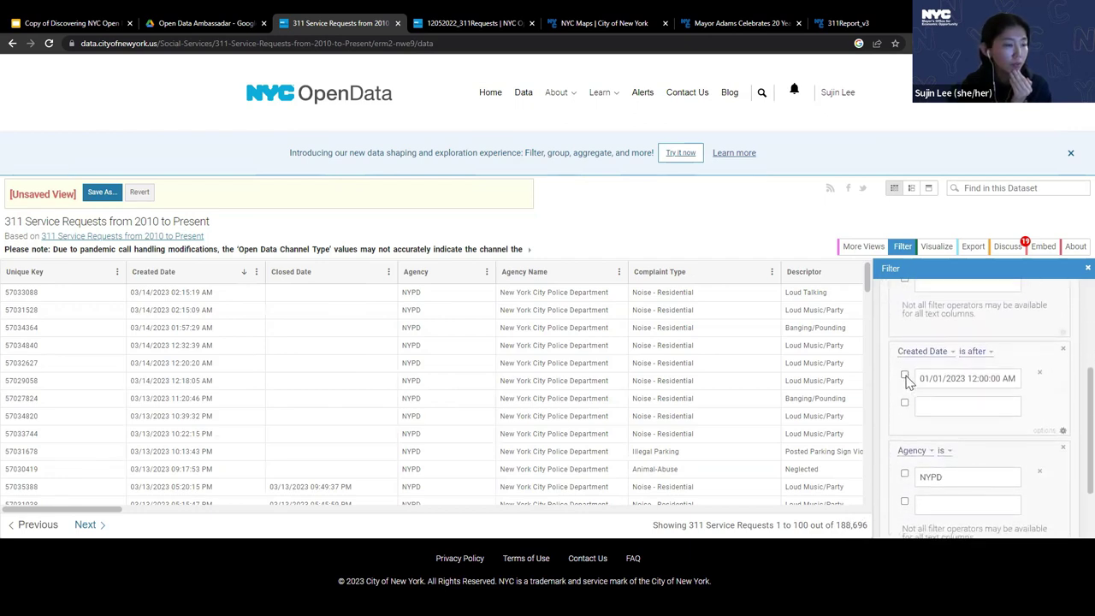
Tick the Created Date after 01/01/2023 and Agency NYPD values, returning to 13,630 requests
left_click(905, 378)
left_click(905, 474)
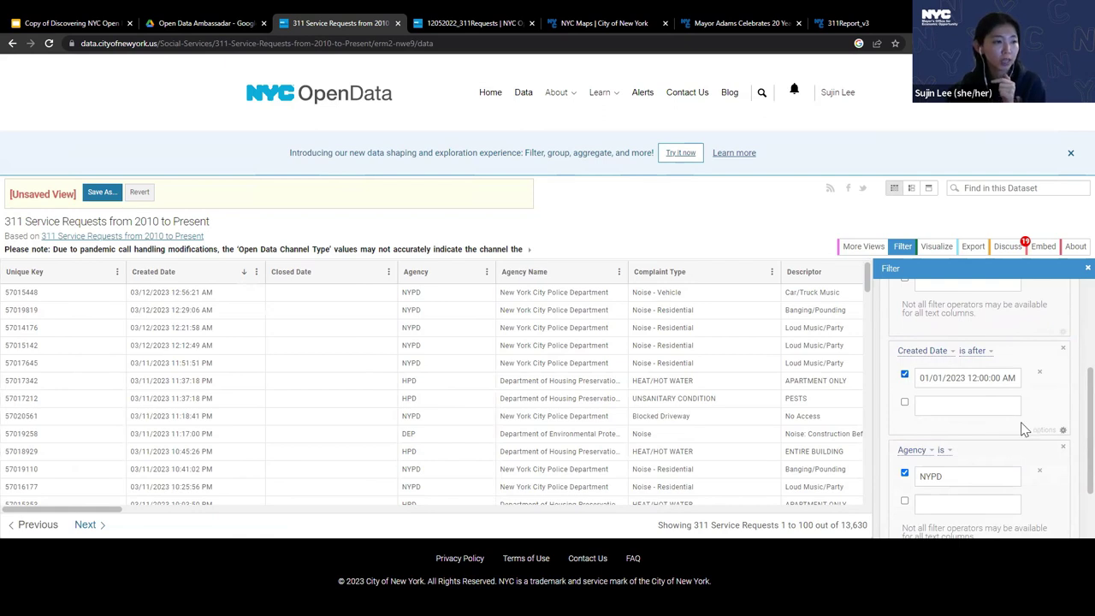
scroll(1025, 428, "up", 3)
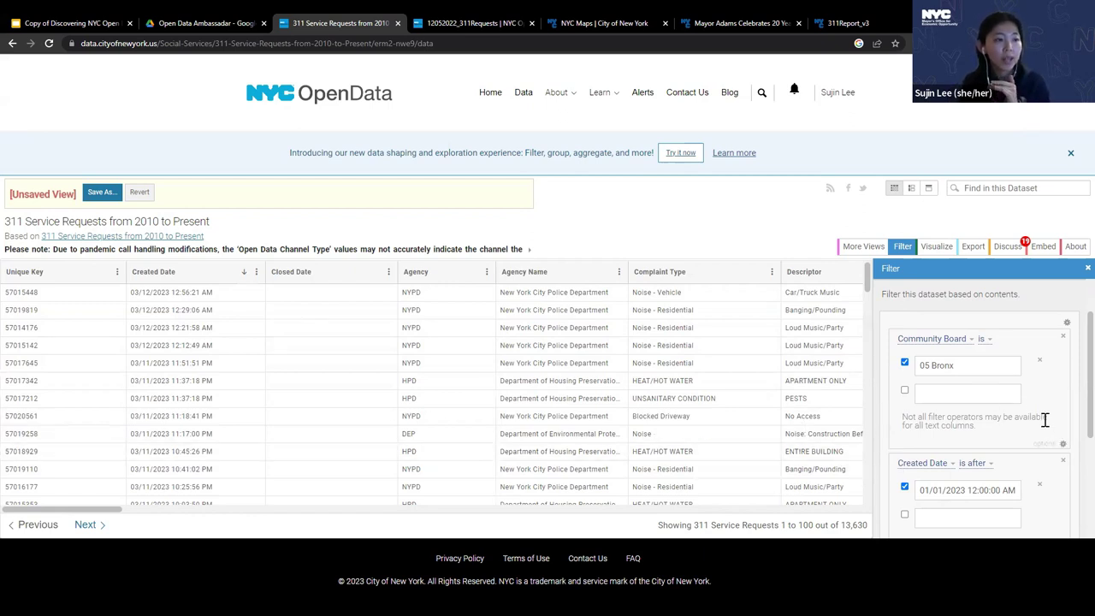
scroll(1044, 419, "down", 3)
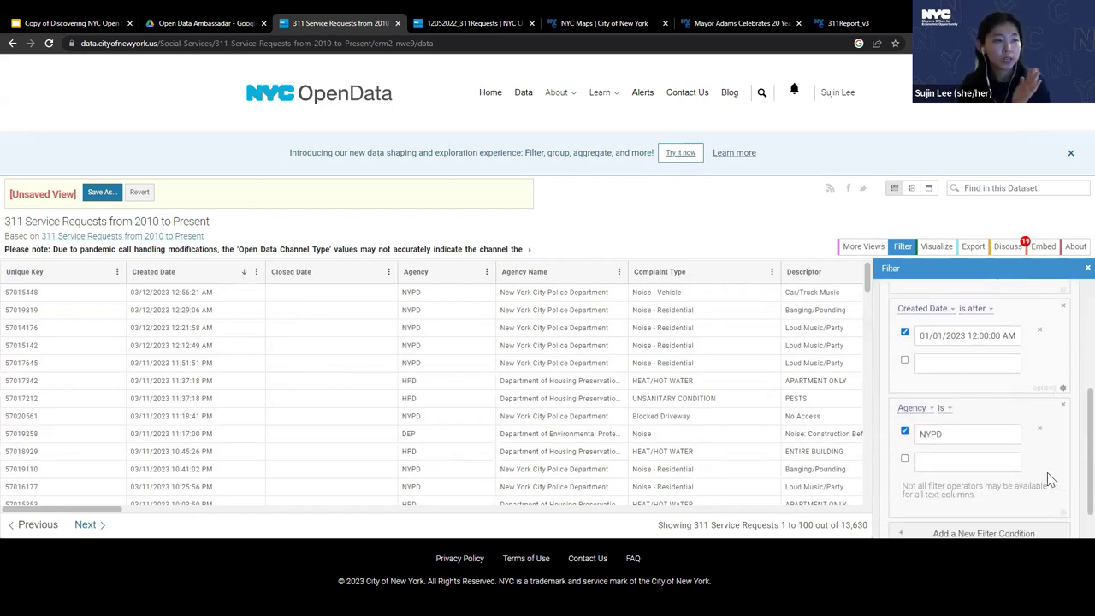
scroll(1009, 445, "up", 1)
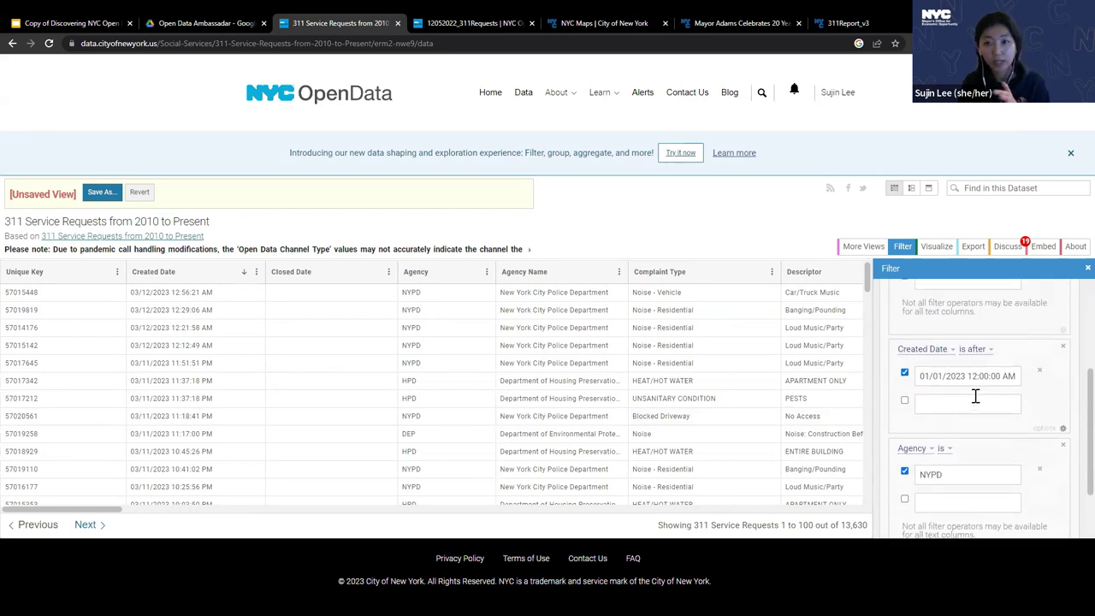
scroll(976, 396, "down", 1)
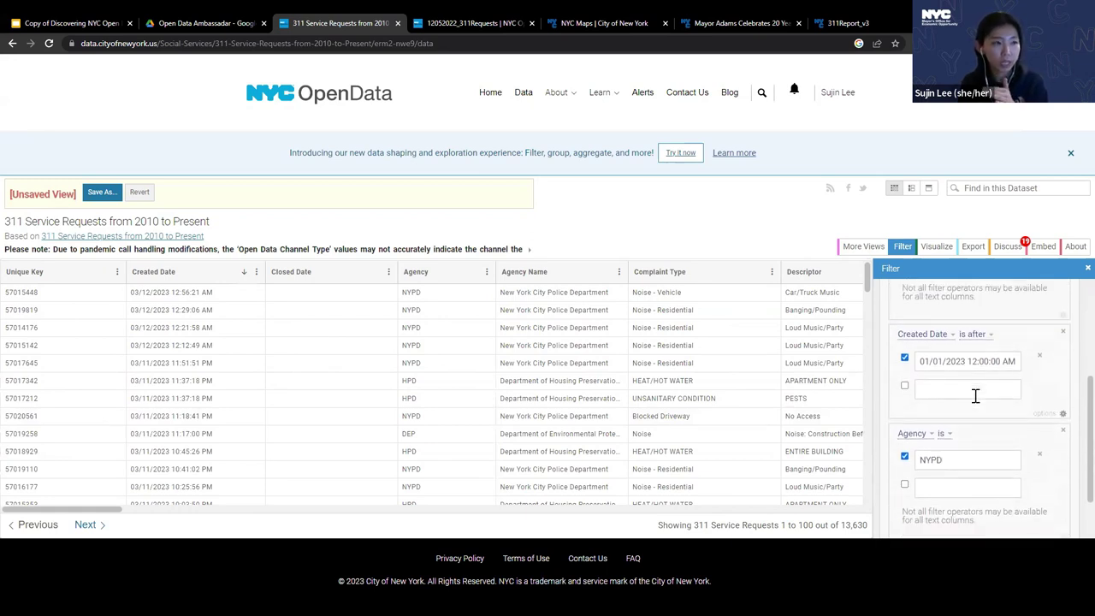
scroll(966, 381, "up", 3)
scroll(958, 368, "up", 1)
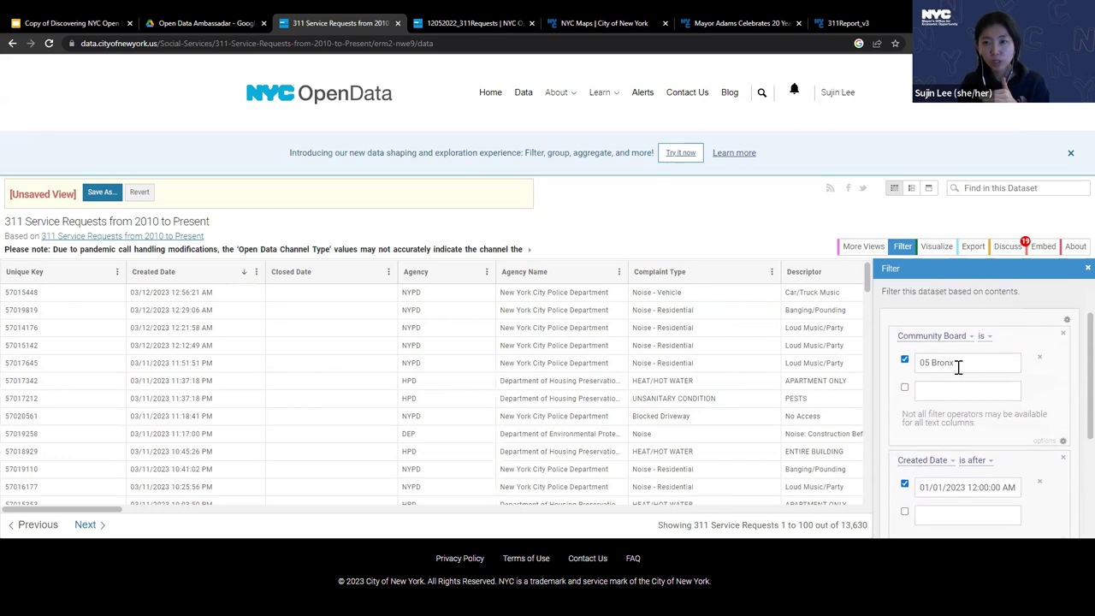
scroll(960, 401, "down", 4)
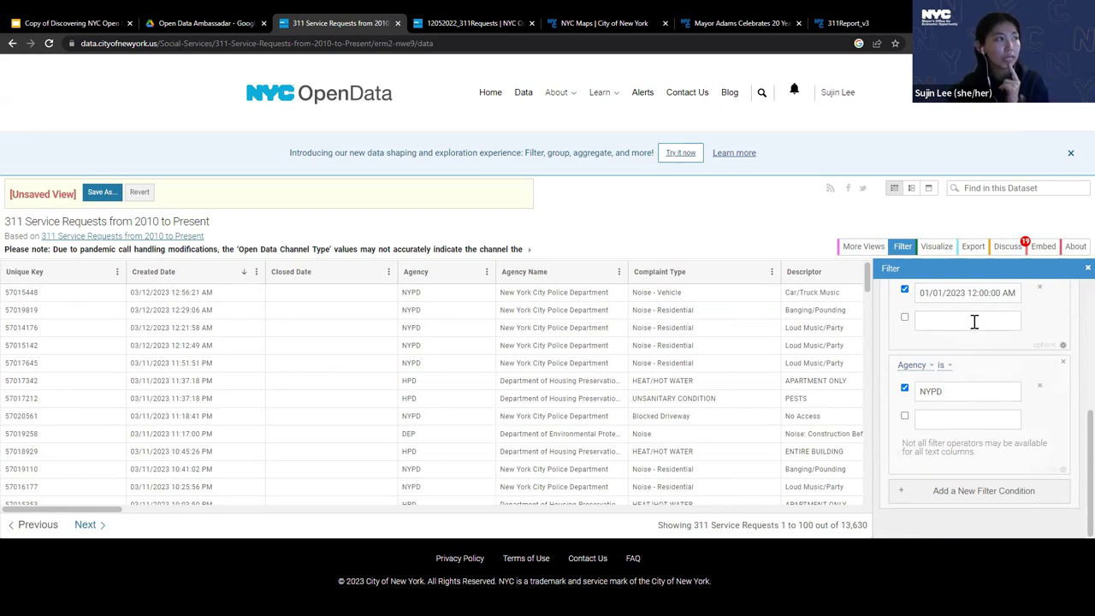
Export the filtered 311 requests as CSV for Excel, then go back to the Filter tab
left_click(973, 250)
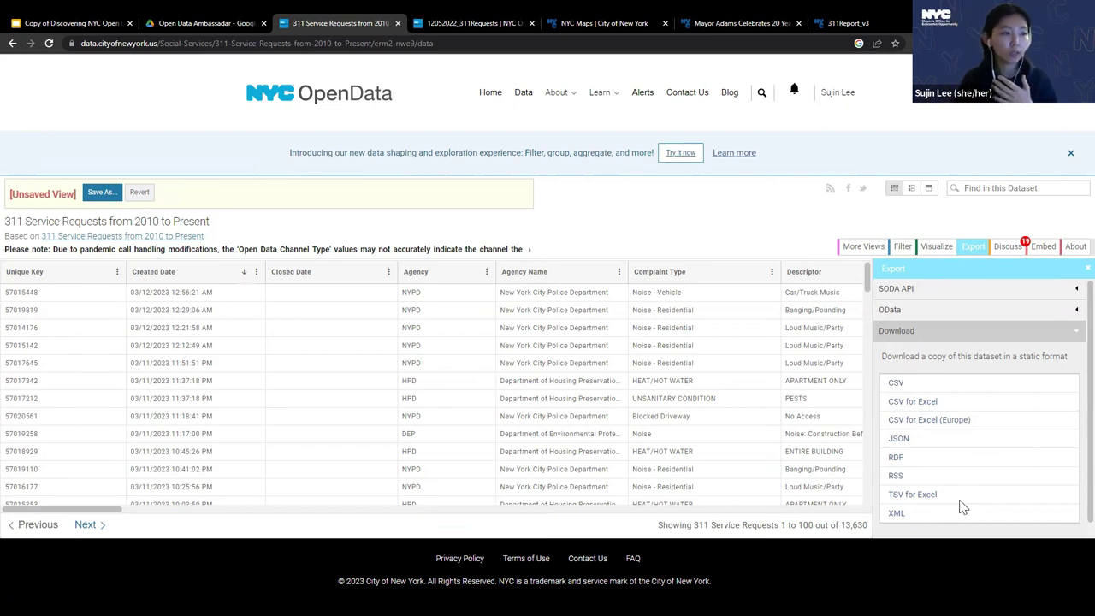
left_click(918, 409)
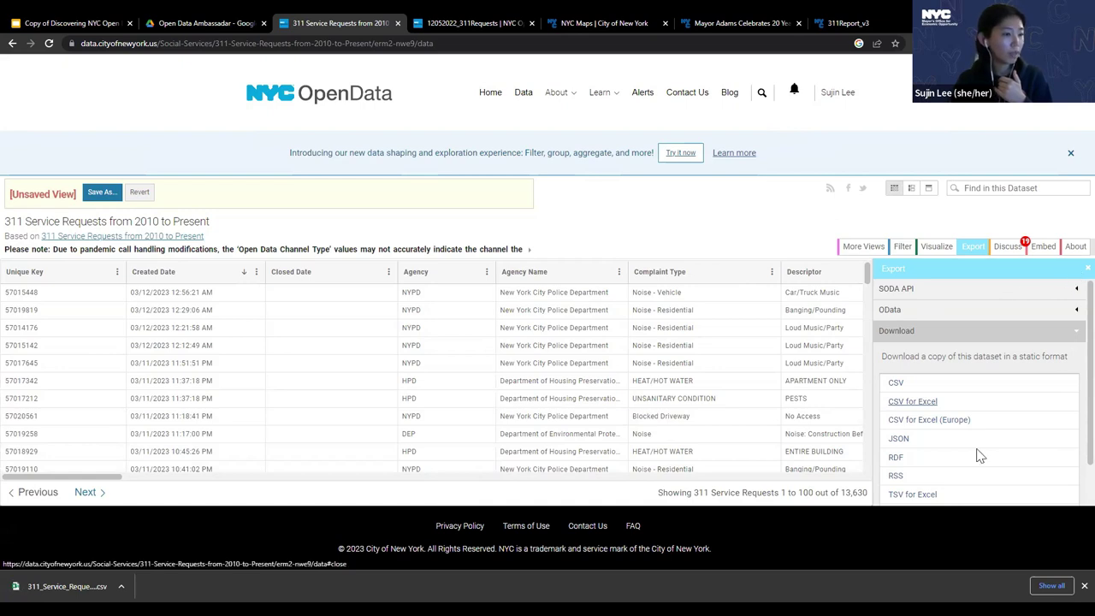
left_click(1084, 586)
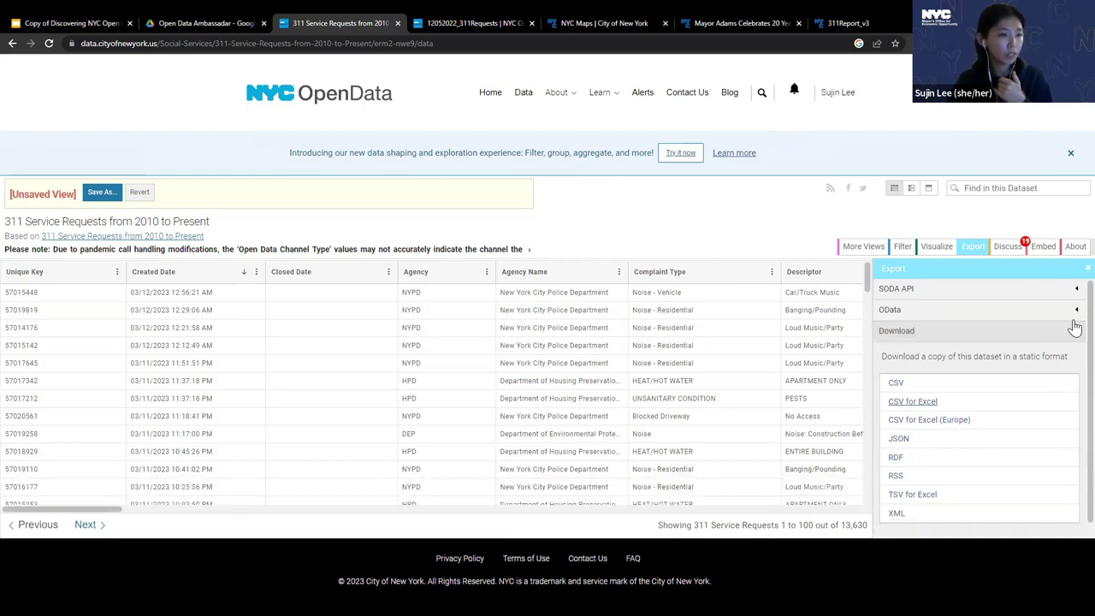
left_click(1086, 268)
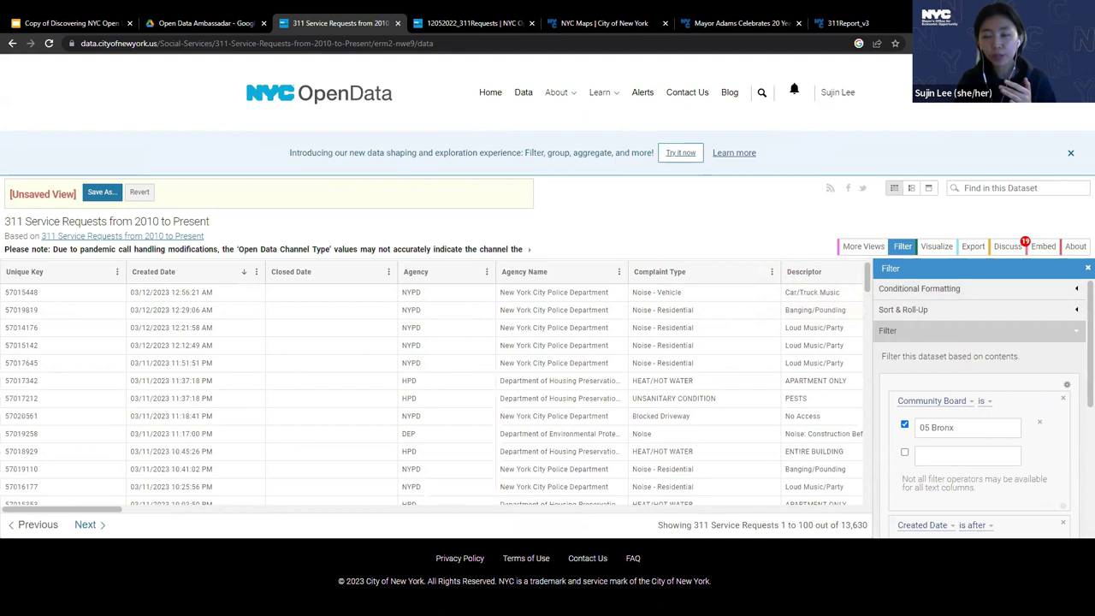
Show the Visualize options with the Launch New Visualization button for the filtered data
scroll(612, 342, "down", 1)
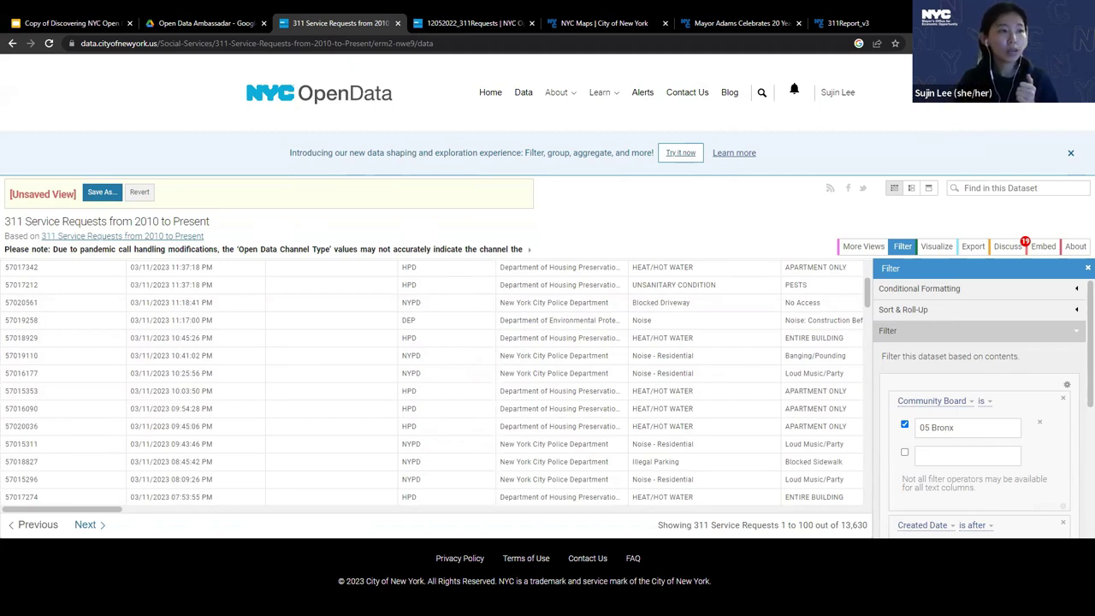
left_click(937, 248)
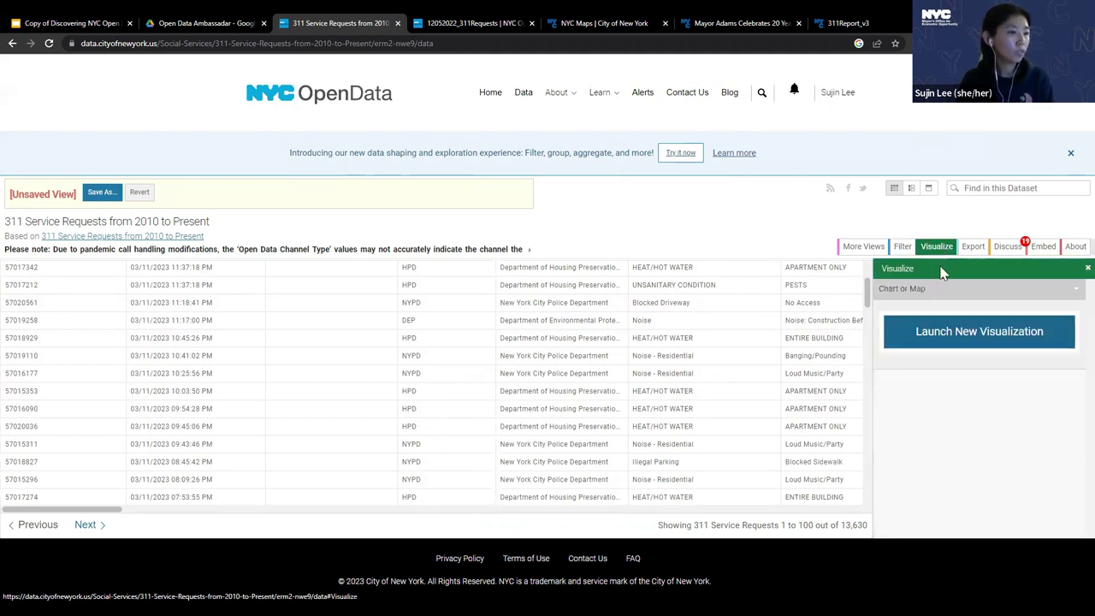
left_click(969, 338)
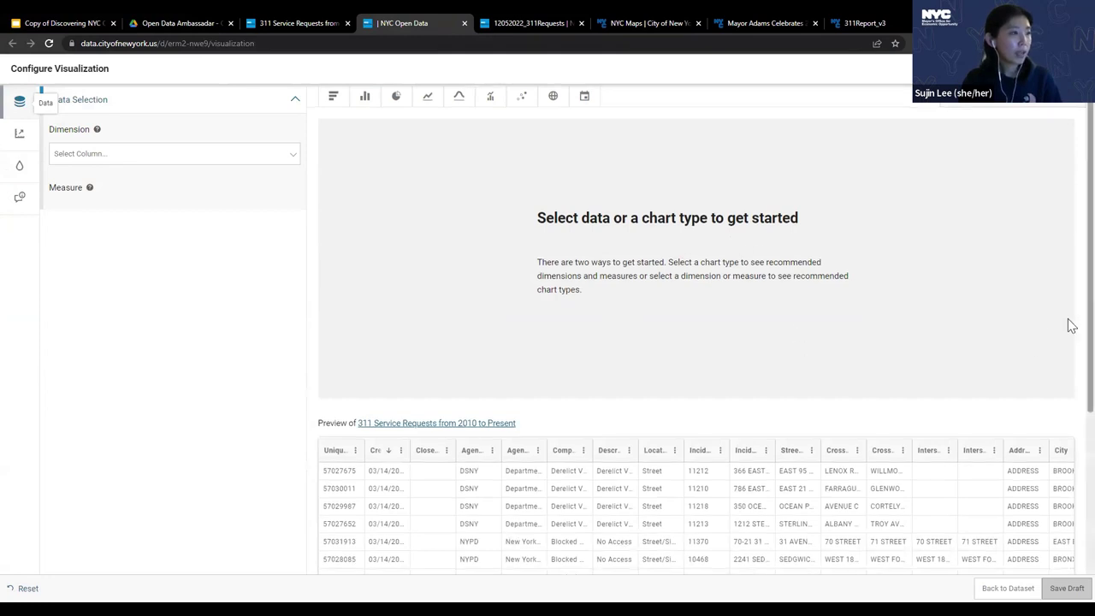
scroll(1071, 331, "down", 1)
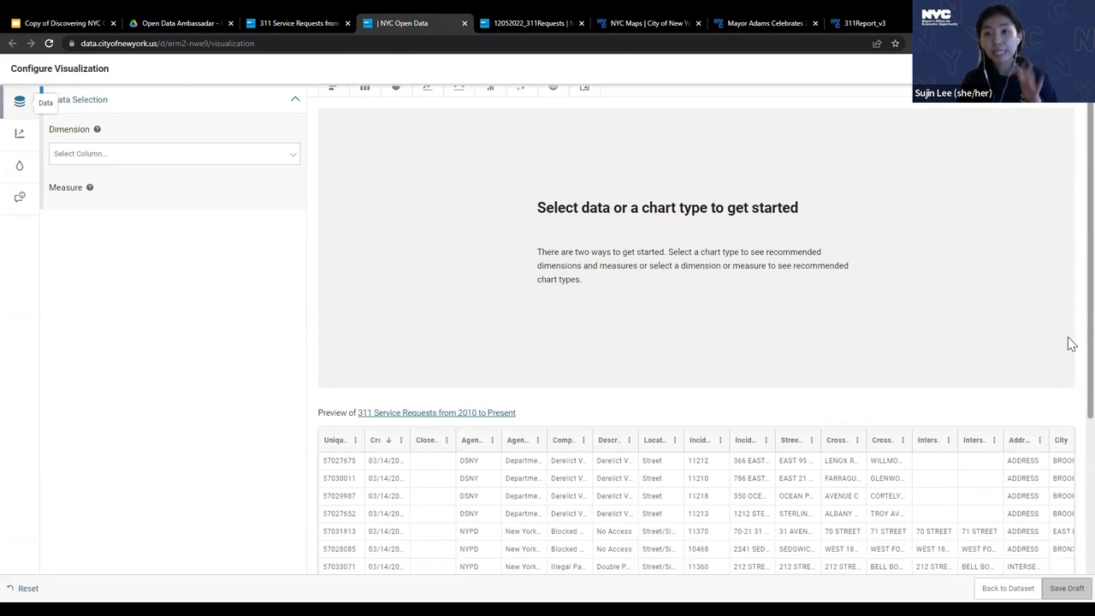
scroll(1069, 342, "down", 3)
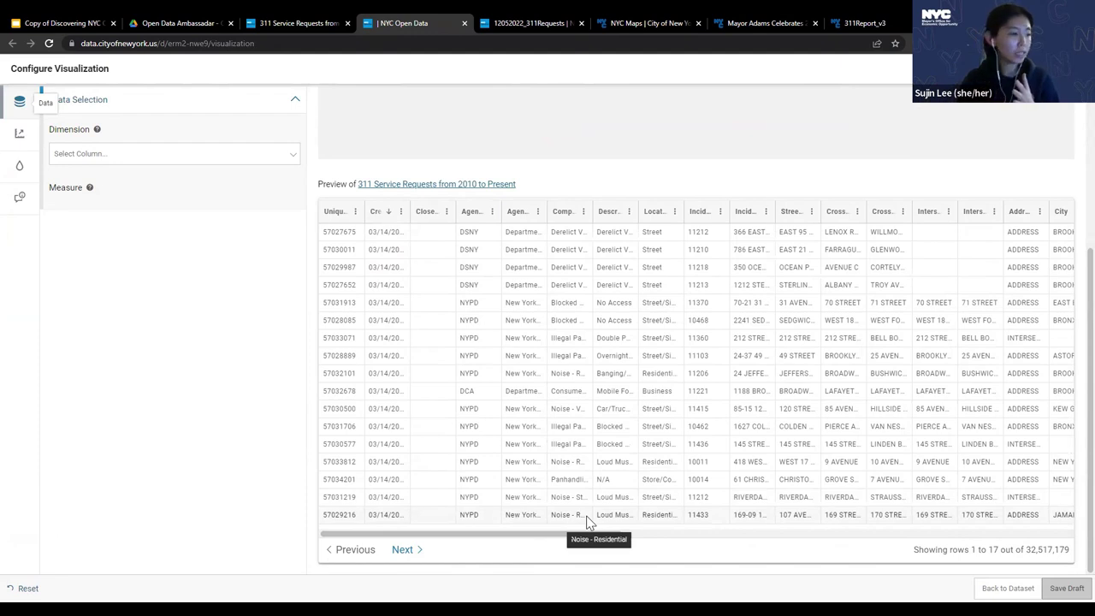
scroll(724, 454, "up", 2)
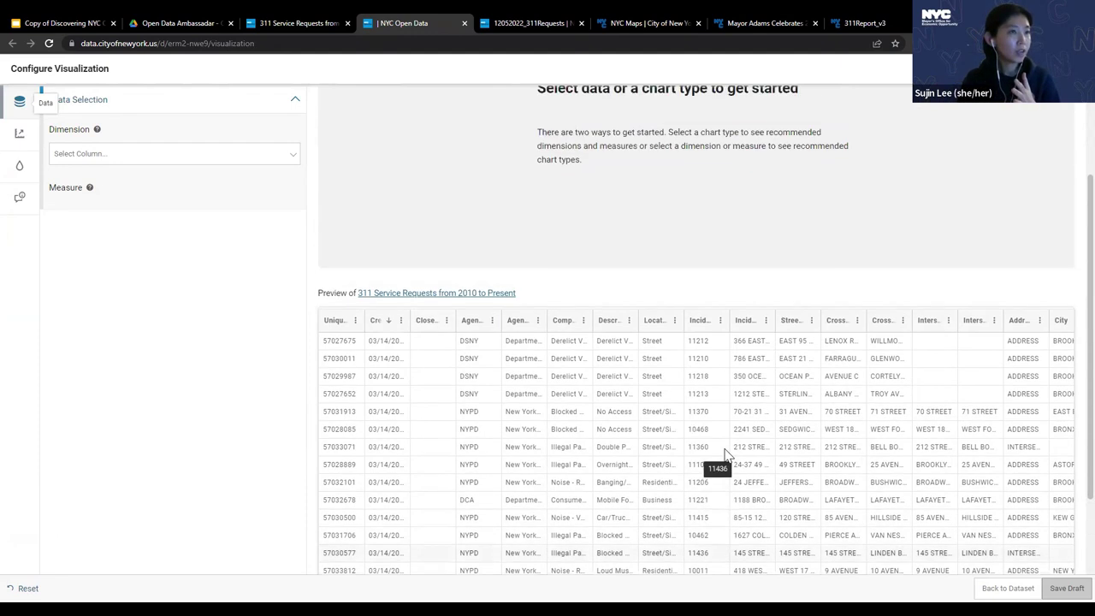
scroll(889, 464, "down", 1)
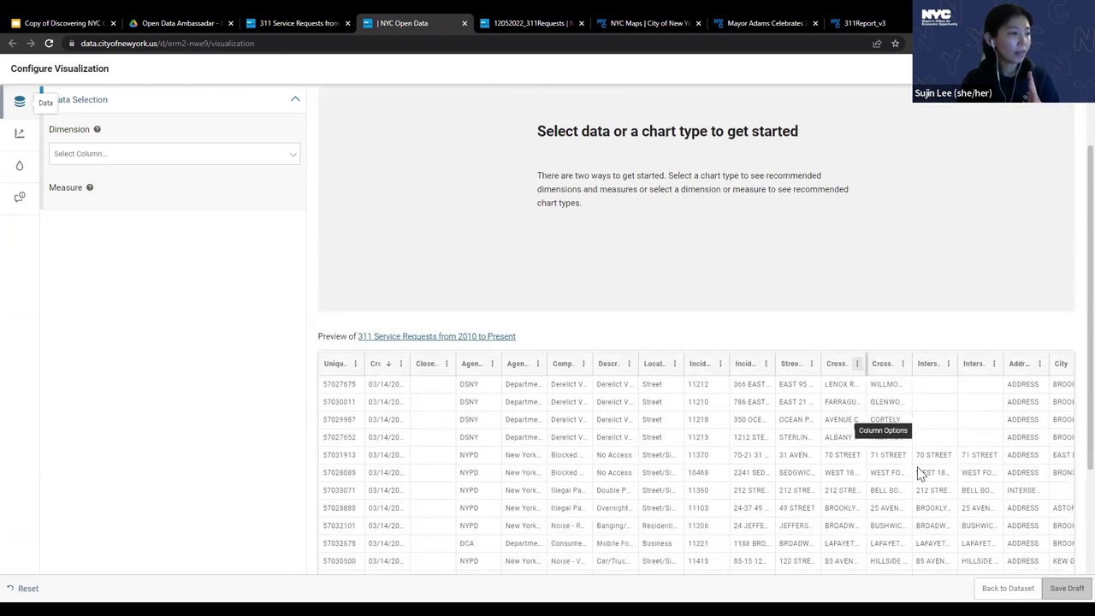
scroll(920, 473, "down", 2)
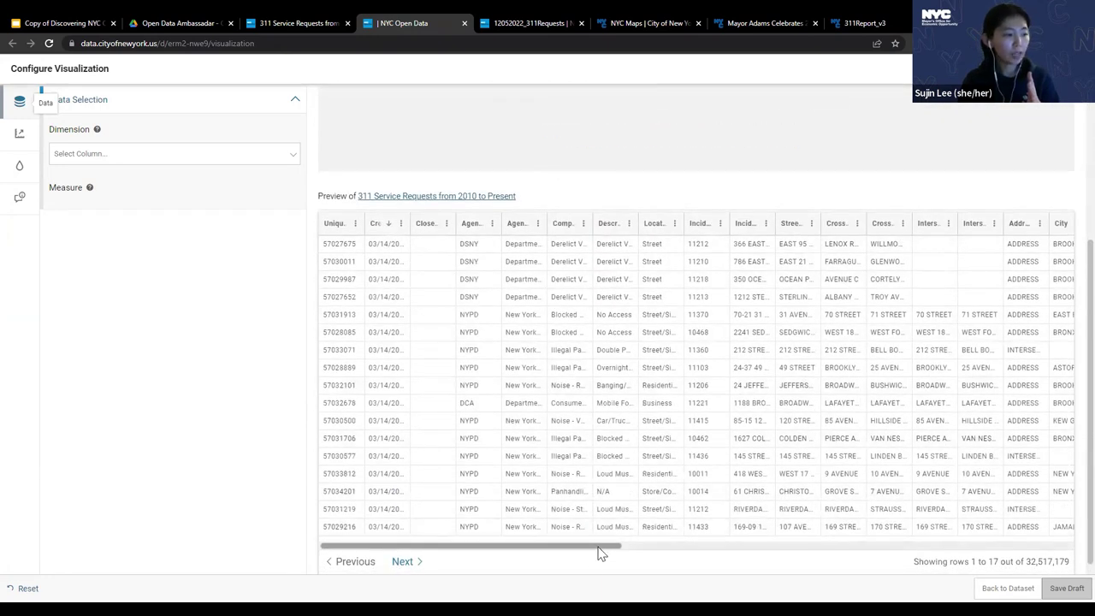
left_click_drag(599, 548, 745, 551)
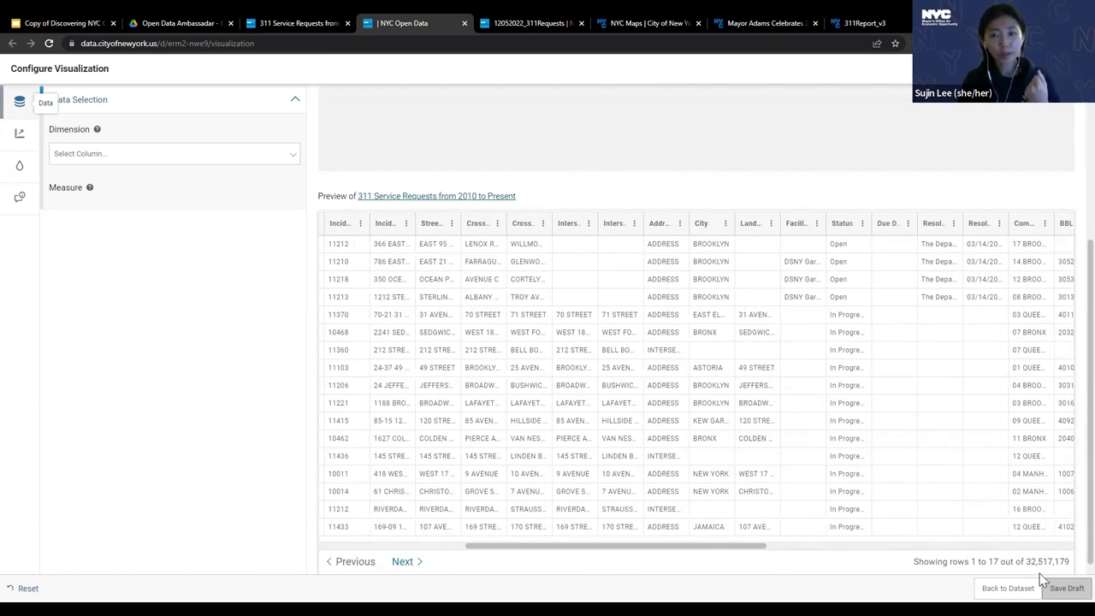
left_click_drag(754, 547, 544, 557)
scroll(958, 416, "up", 2)
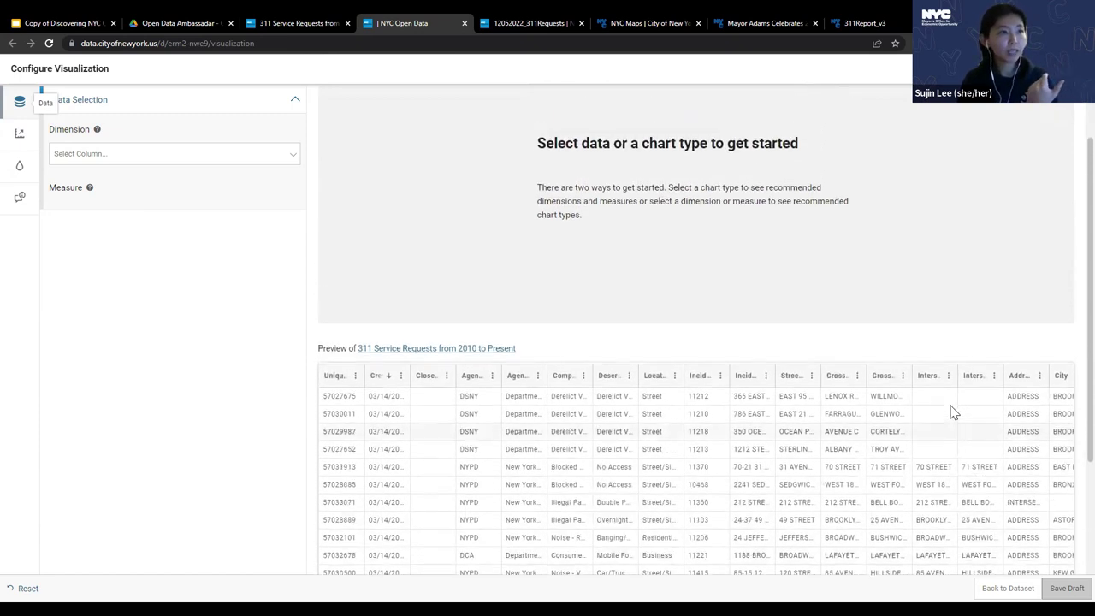
scroll(954, 413, "up", 1)
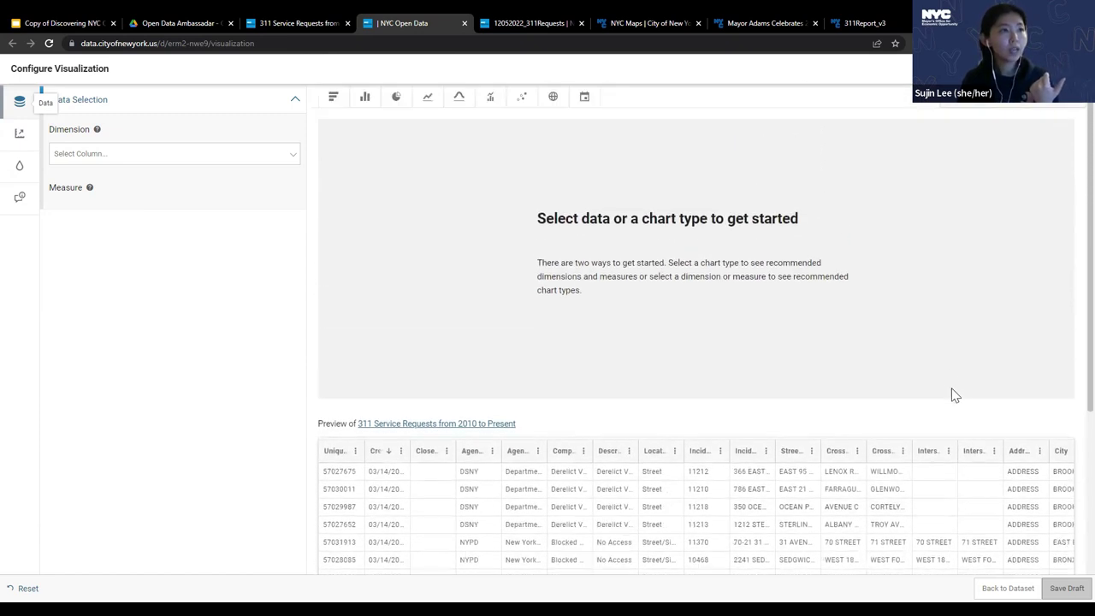
Open the filter side panel on the Configure Visualization page
left_click(1014, 106)
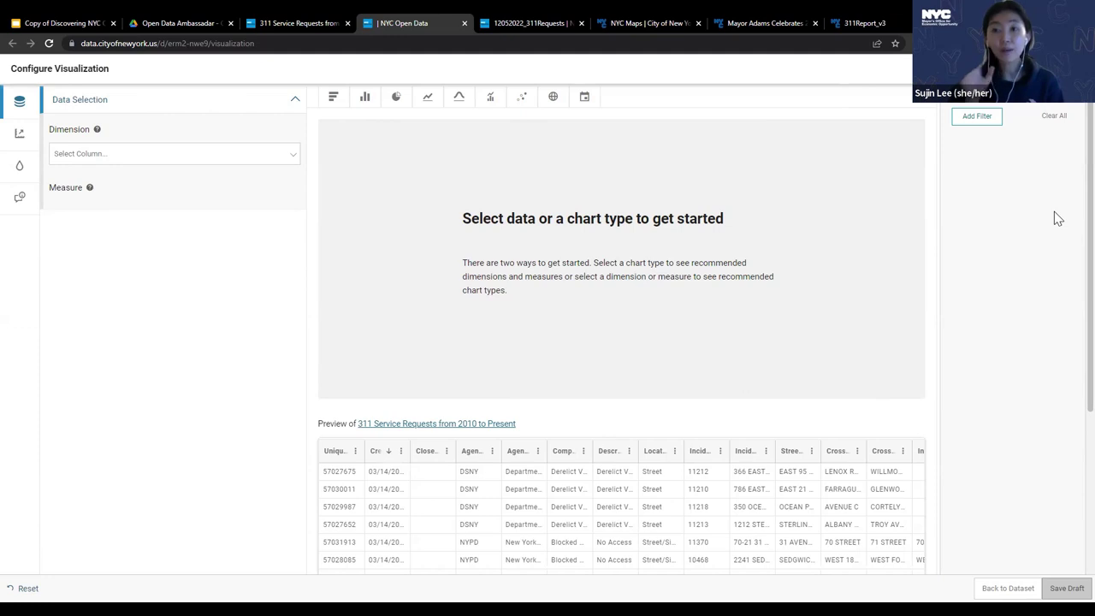
Add a Created Date filter using the relative range This Week and apply it
left_click(974, 125)
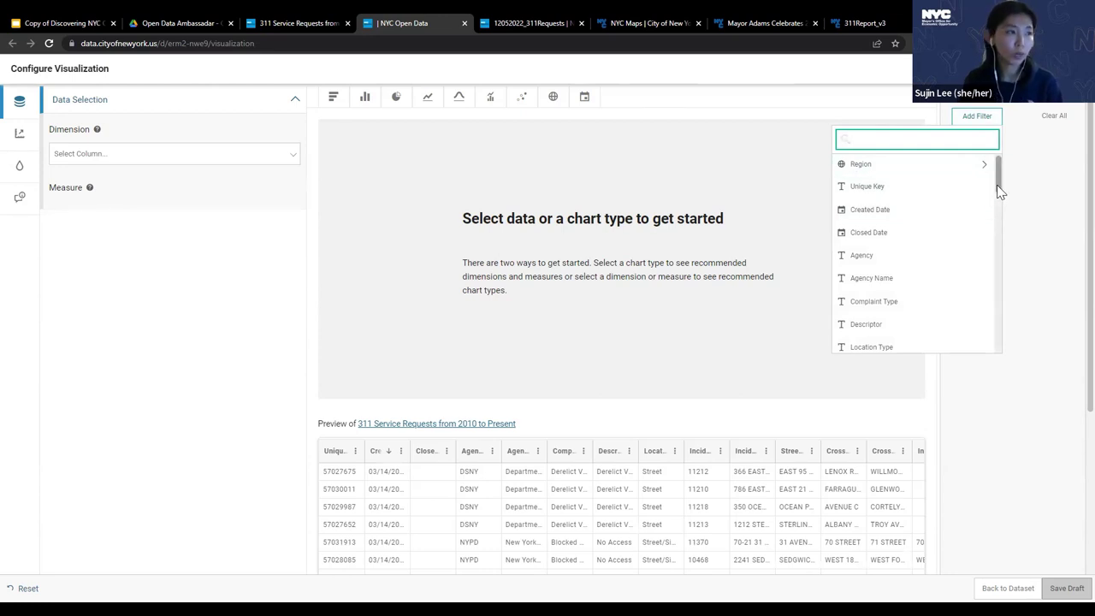
left_click(927, 220)
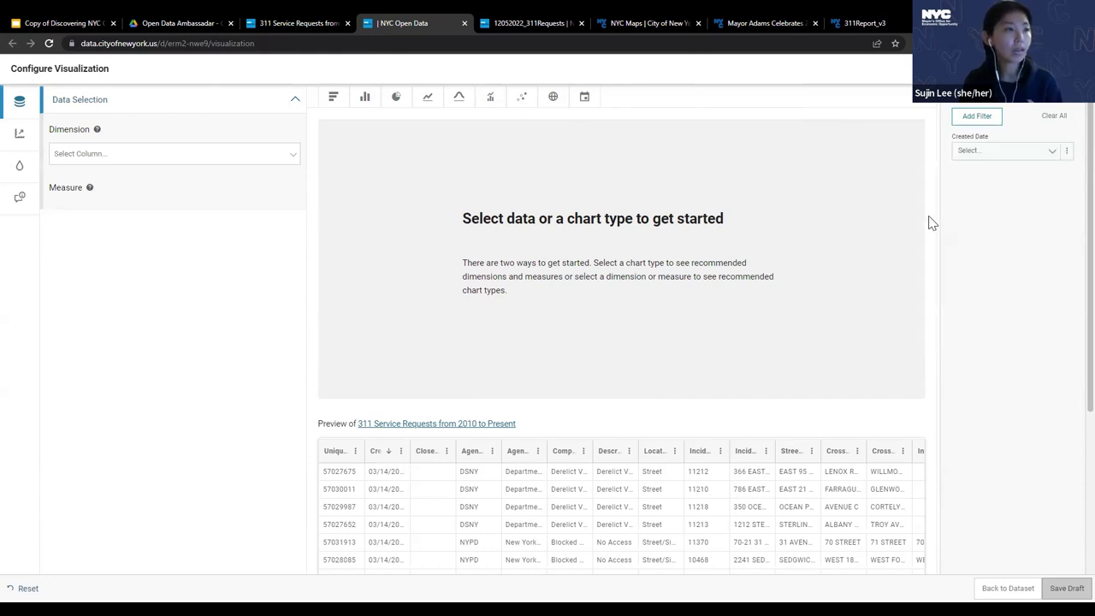
left_click(1044, 160)
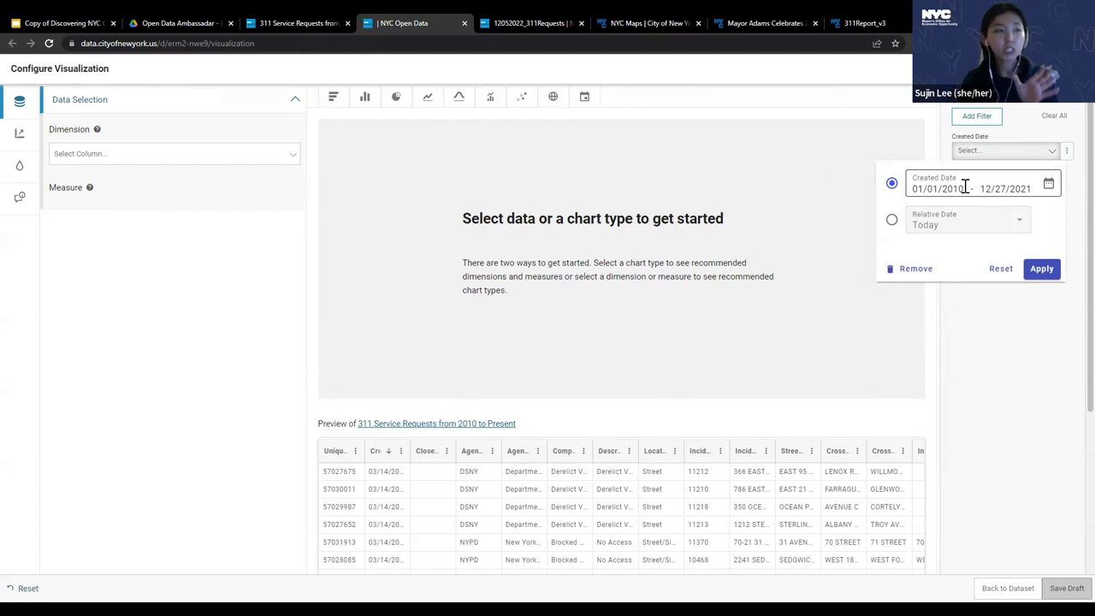
left_click(892, 223)
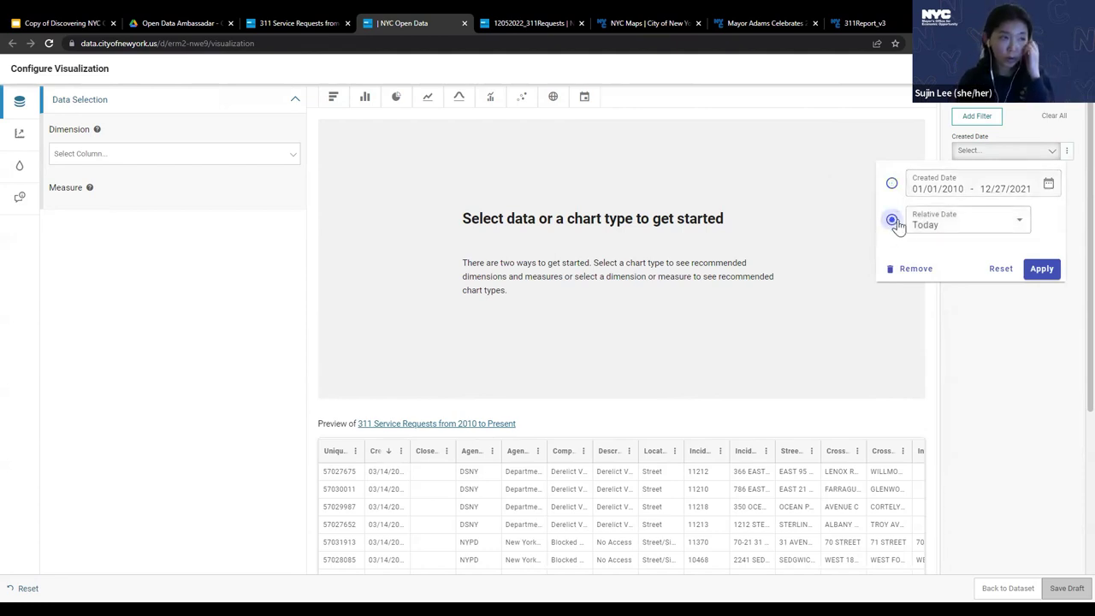
left_click(1006, 229)
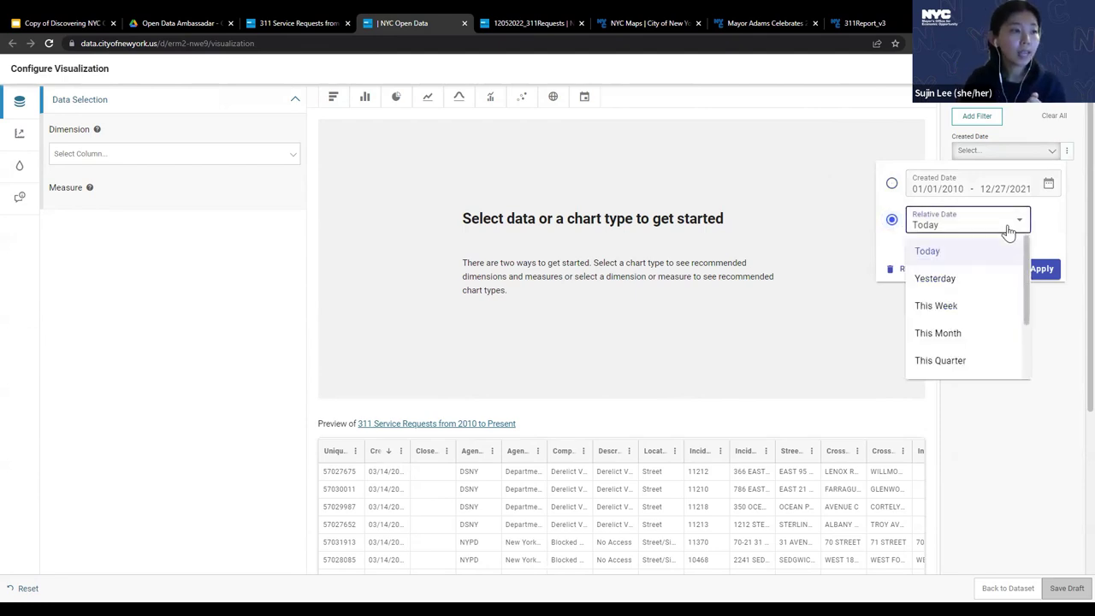
left_click(975, 313)
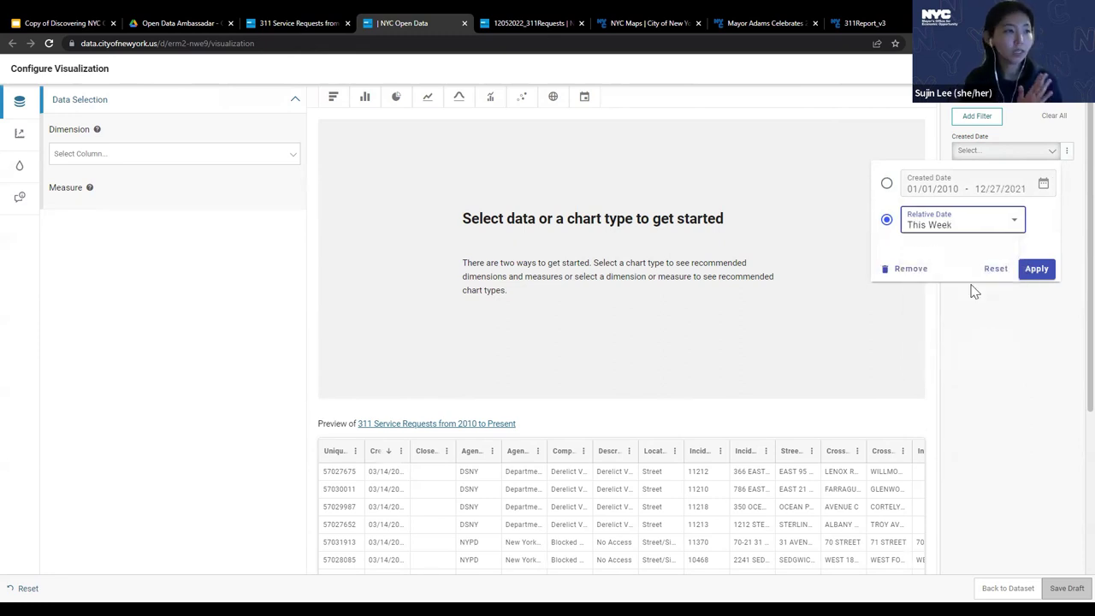
left_click(1036, 270)
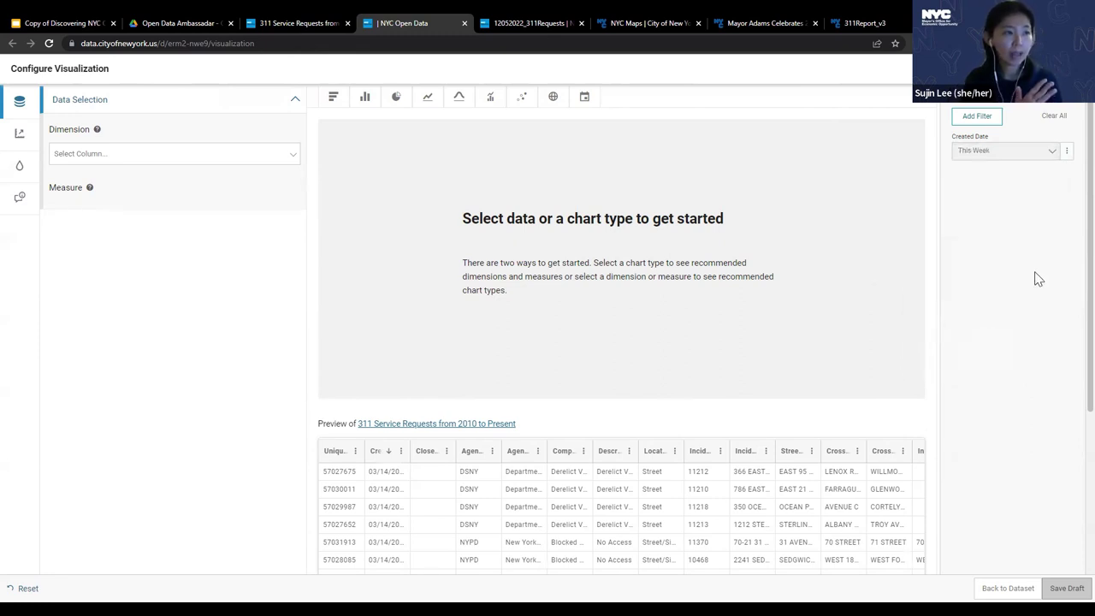
Review the This Week-filtered preview table, then open the Dimension 'Select Column...' list
scroll(736, 431, "down", 2)
scroll(784, 500, "down", 3)
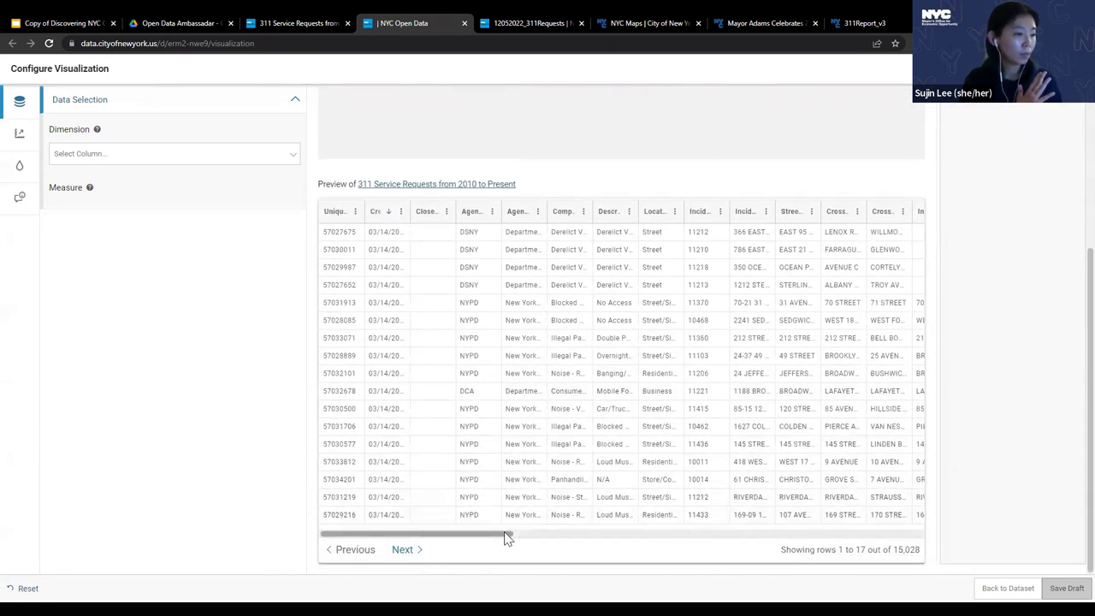
left_click_drag(507, 537, 536, 540)
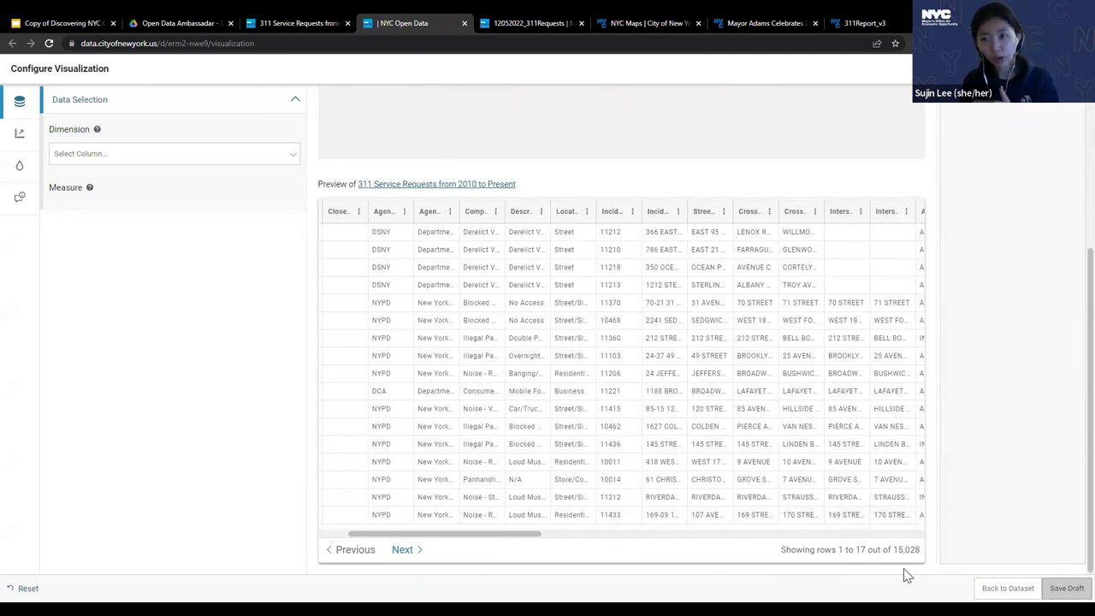
scroll(1009, 469, "up", 5)
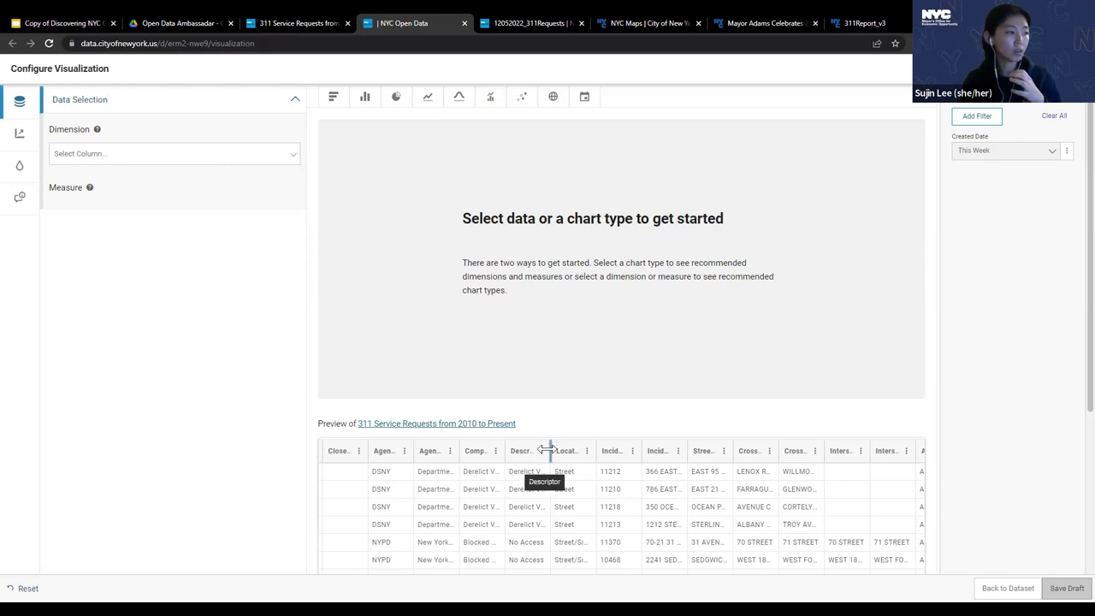
scroll(550, 453, "down", 3)
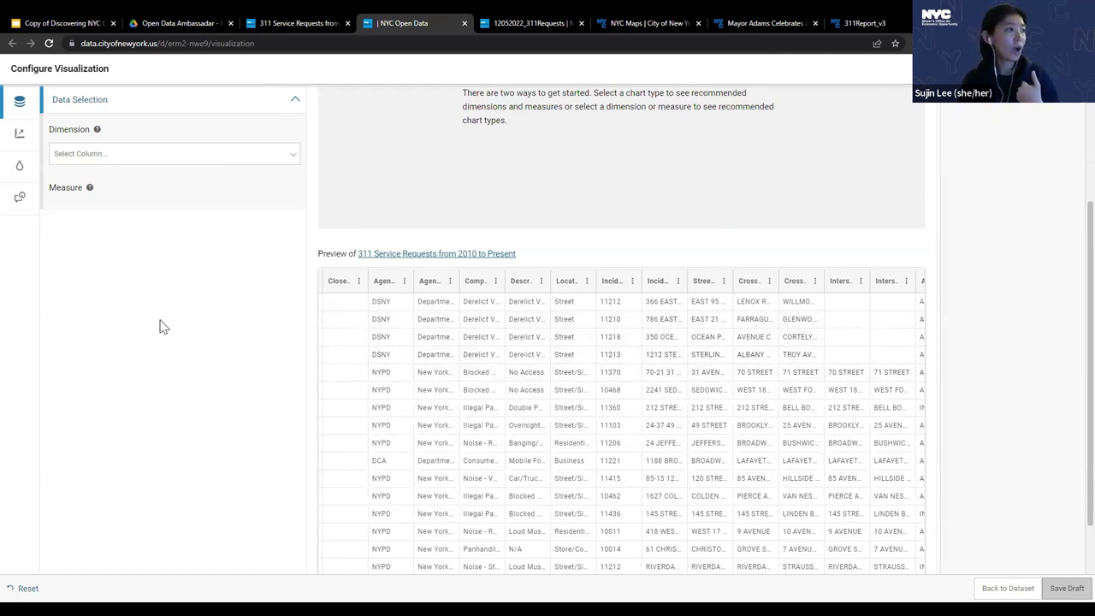
scroll(495, 354, "up", 3)
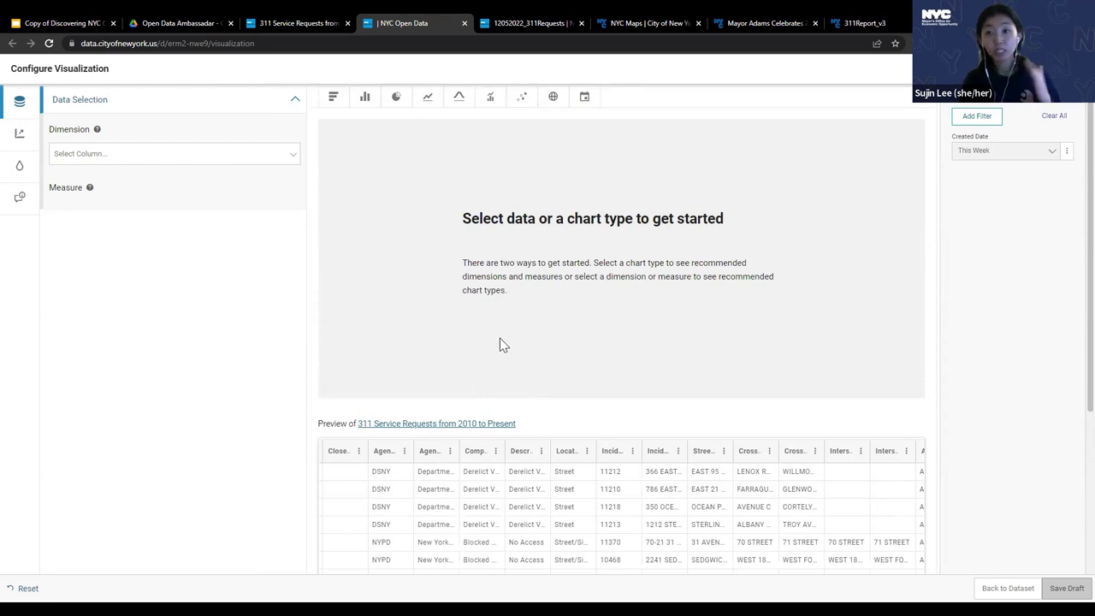
left_click(227, 156)
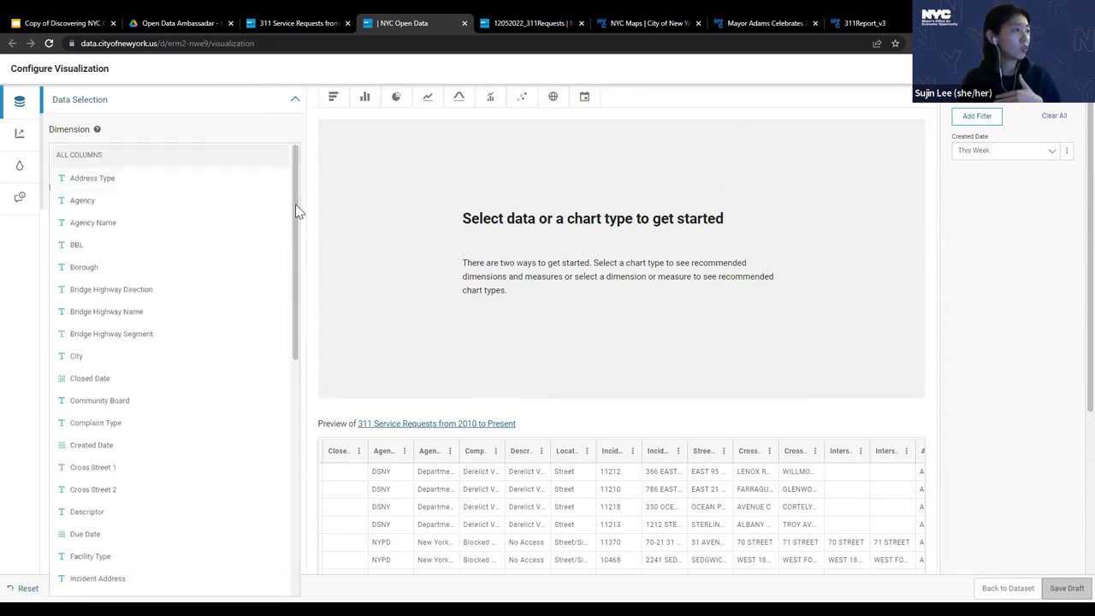
Use Complaint Type as the chart dimension and switch the chart to horizontal bars
left_click_drag(295, 212, 297, 281)
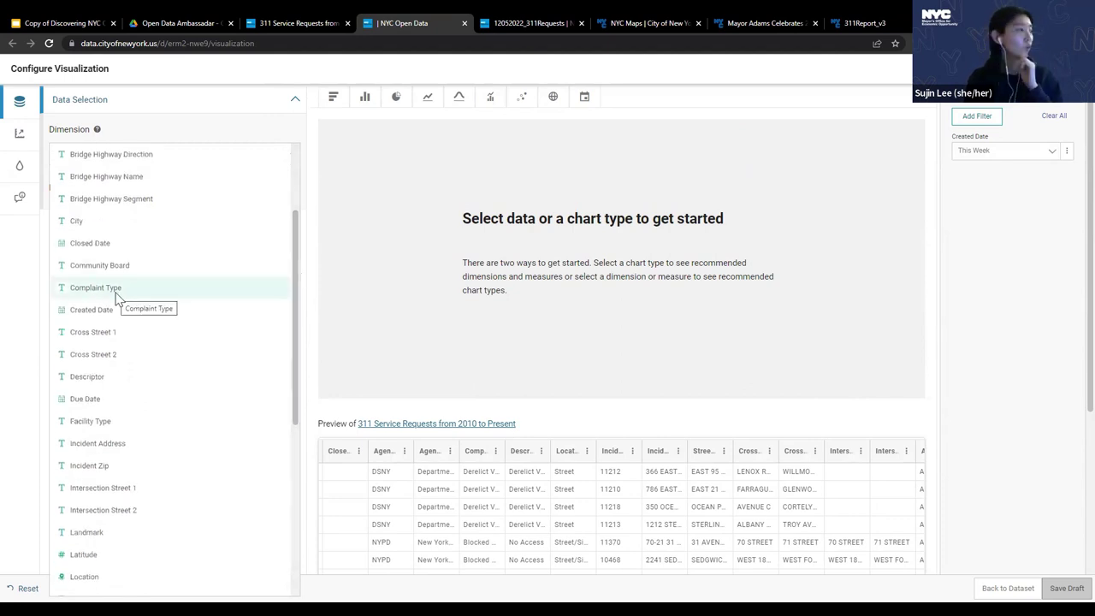
left_click(118, 297)
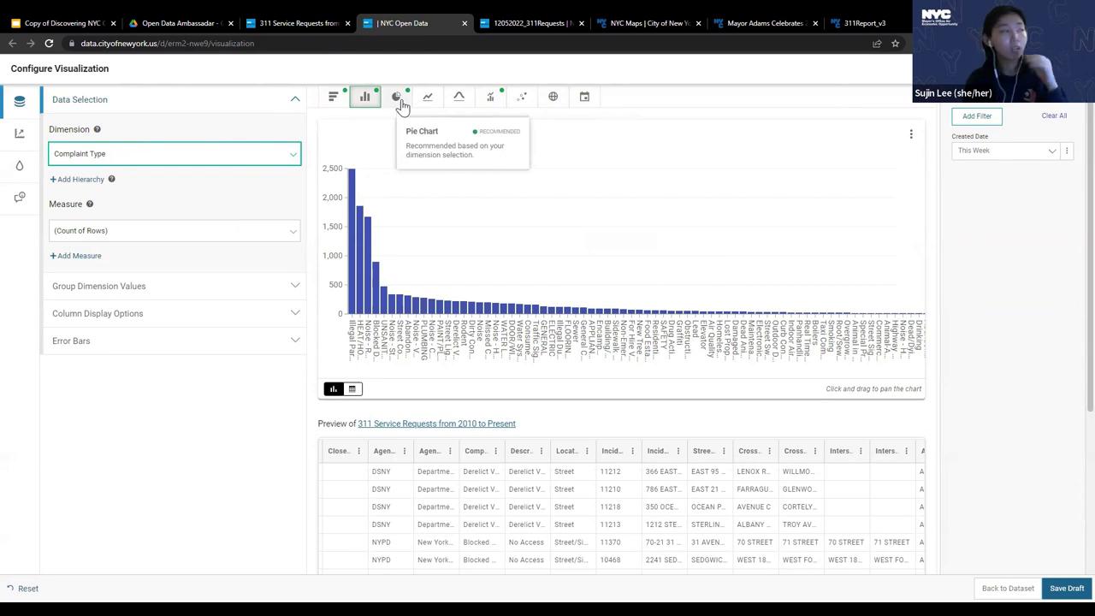
left_click(338, 99)
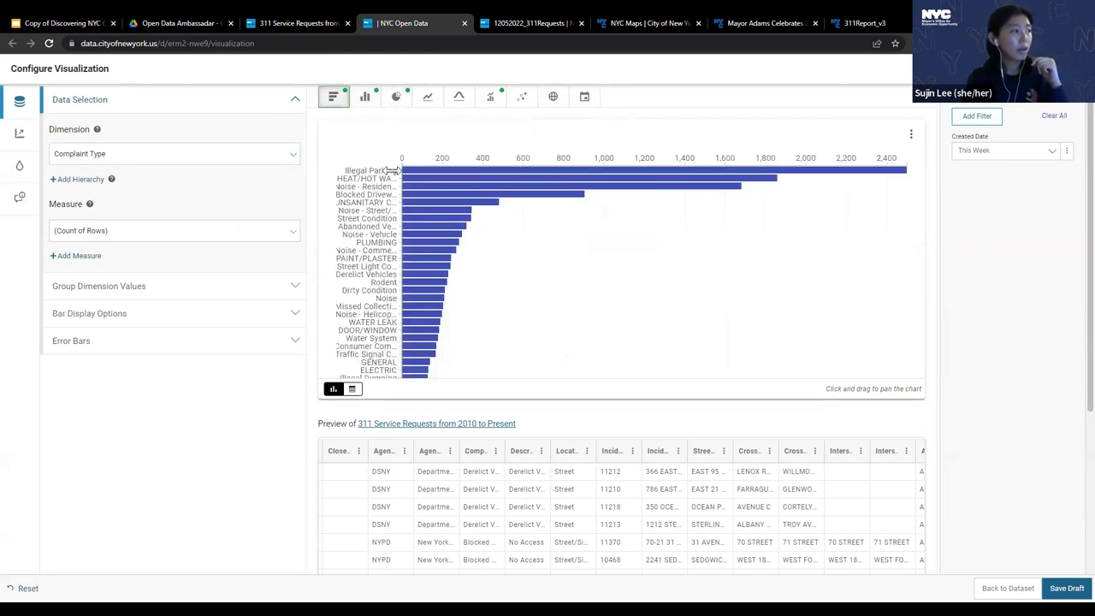
Widen the category label column so the full complaint type names show beside the bars
left_click_drag(398, 172, 481, 178)
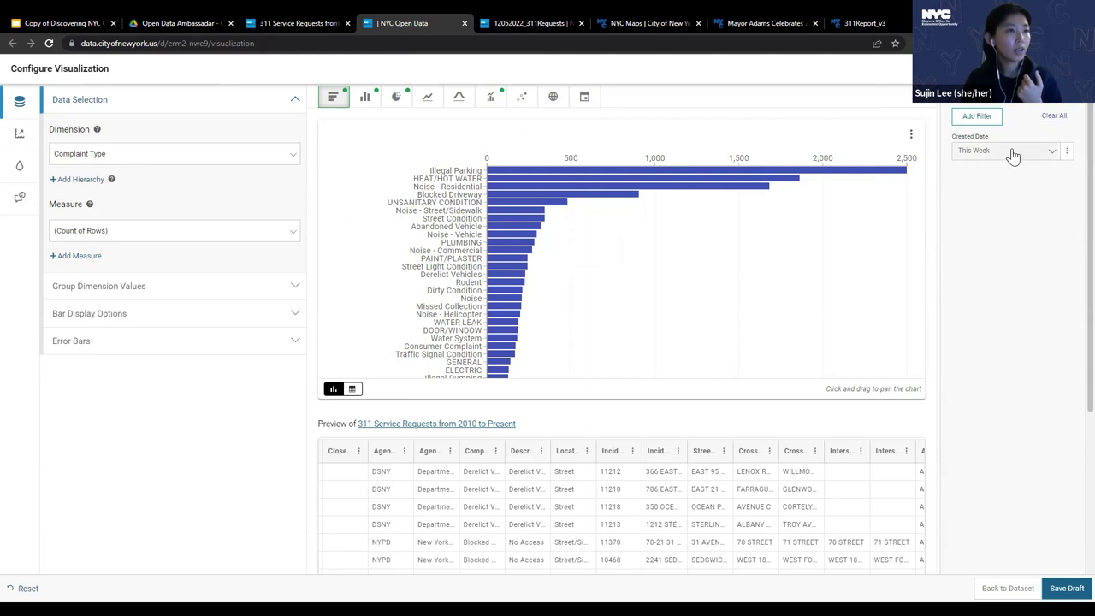
Add a Community Board filter set to 01 QUEENS and apply it
left_click(982, 117)
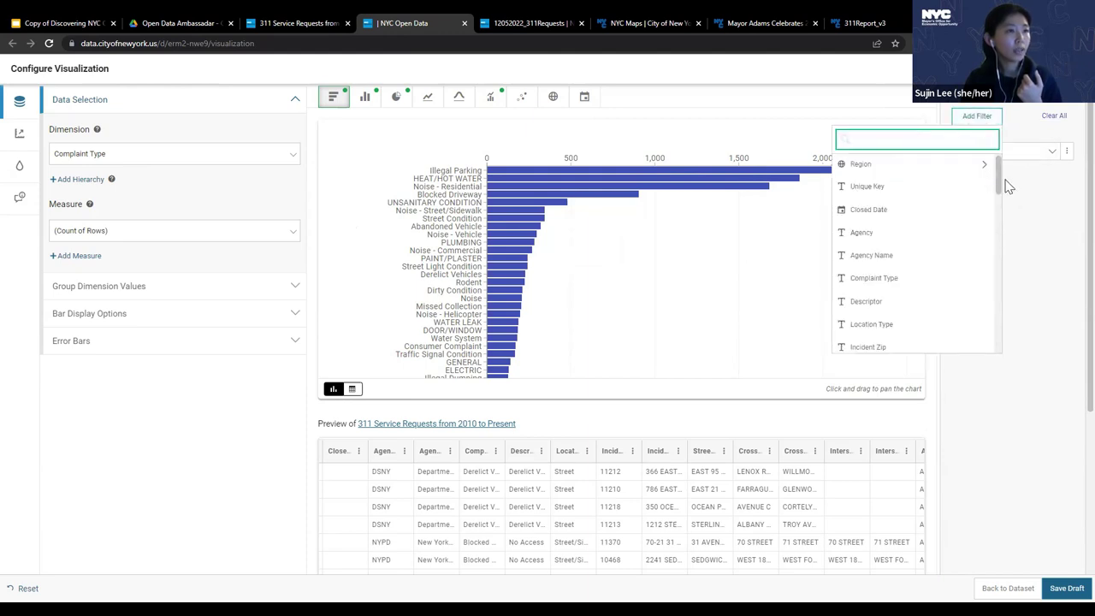
left_click_drag(999, 182, 999, 254)
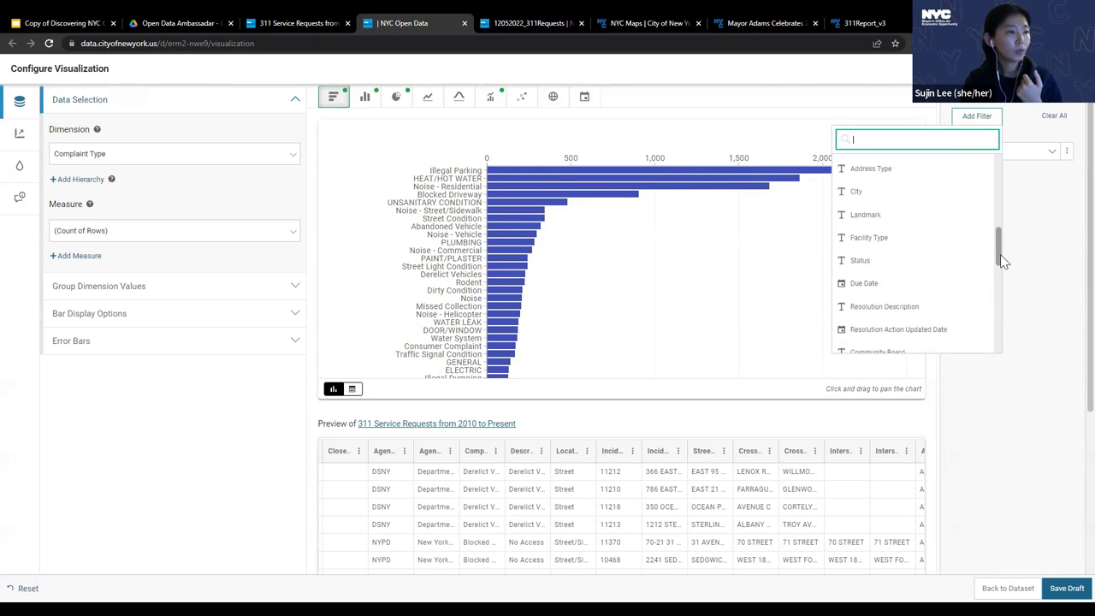
left_click(935, 239)
left_click(998, 196)
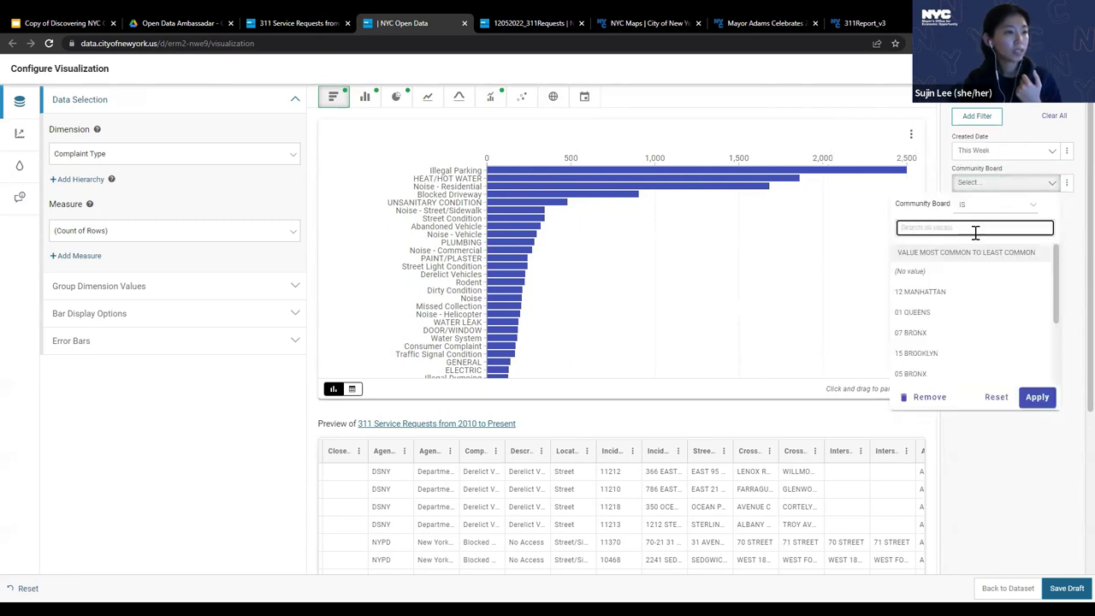
left_click(950, 315)
left_click(1037, 397)
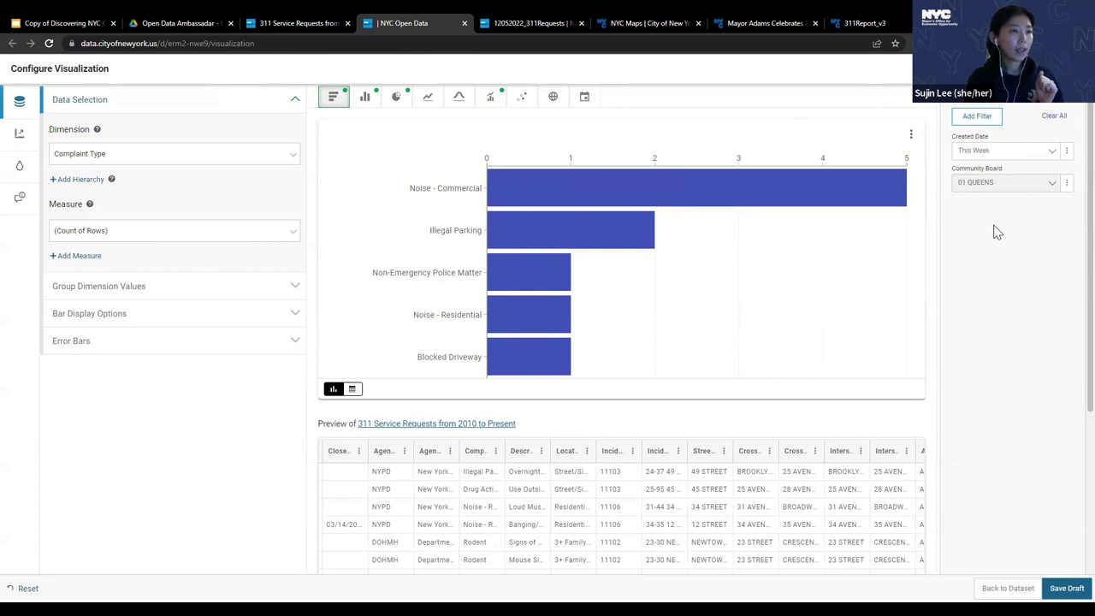
Change the Created Date filter's relative date from This Week to This Month
left_click(1021, 154)
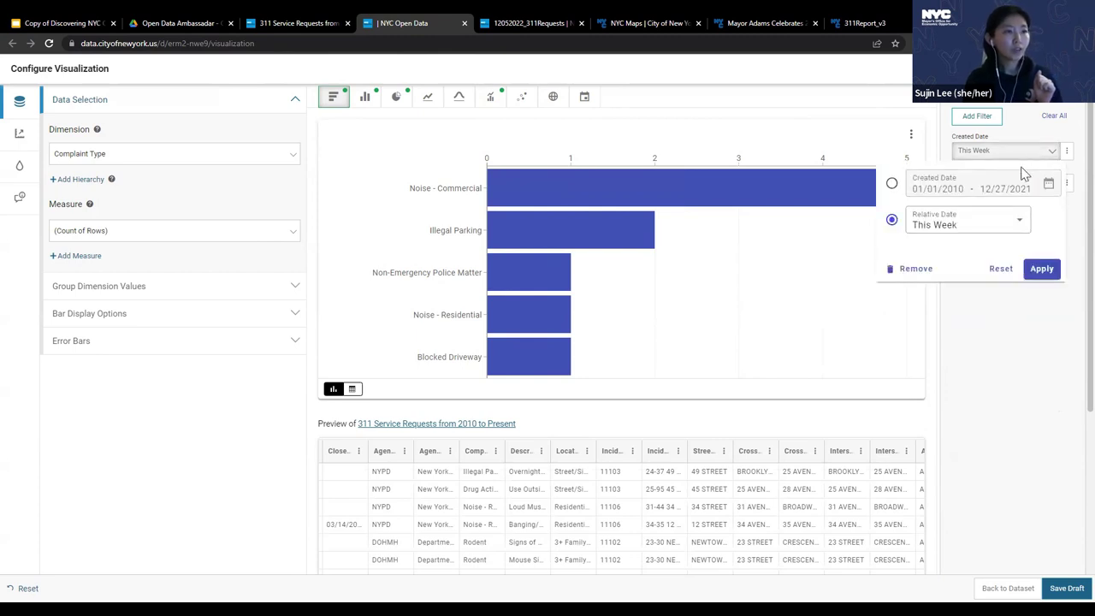
left_click(1002, 228)
left_click(951, 333)
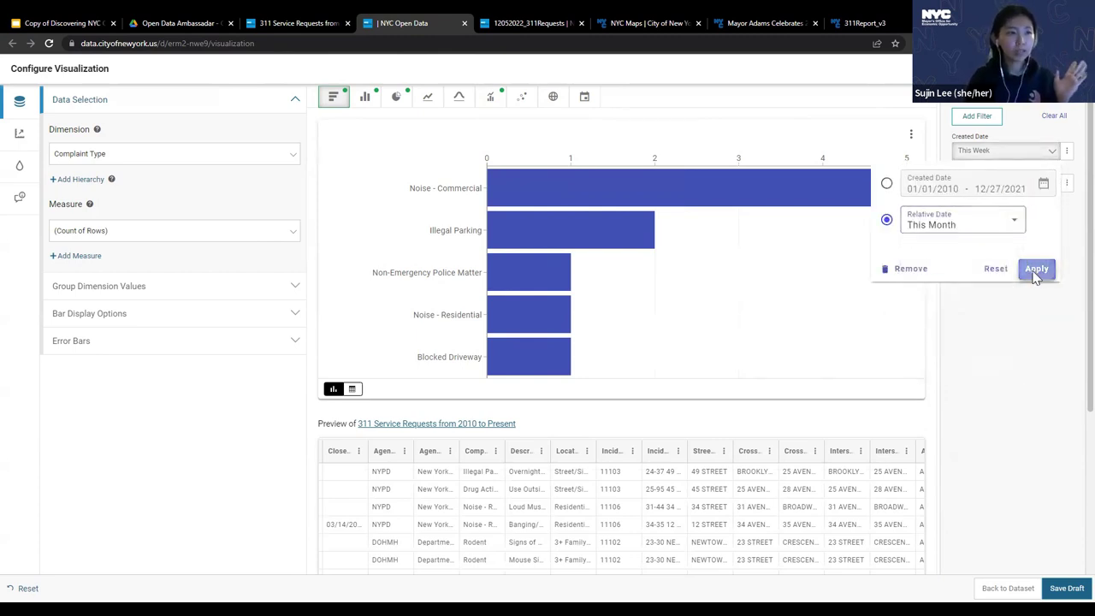
left_click(1030, 282)
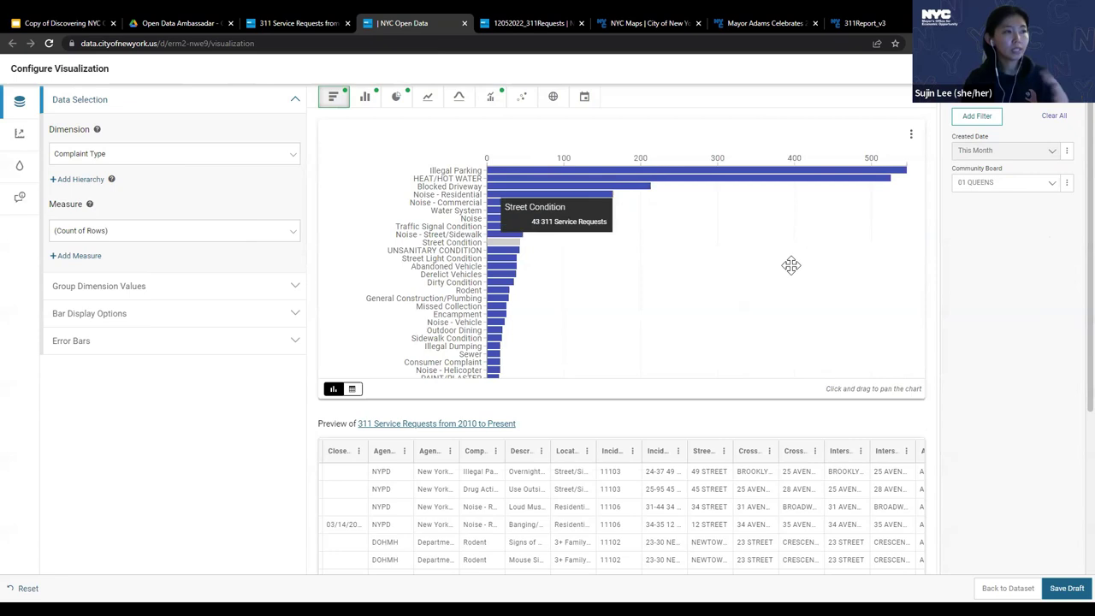
mouse_move(791, 265)
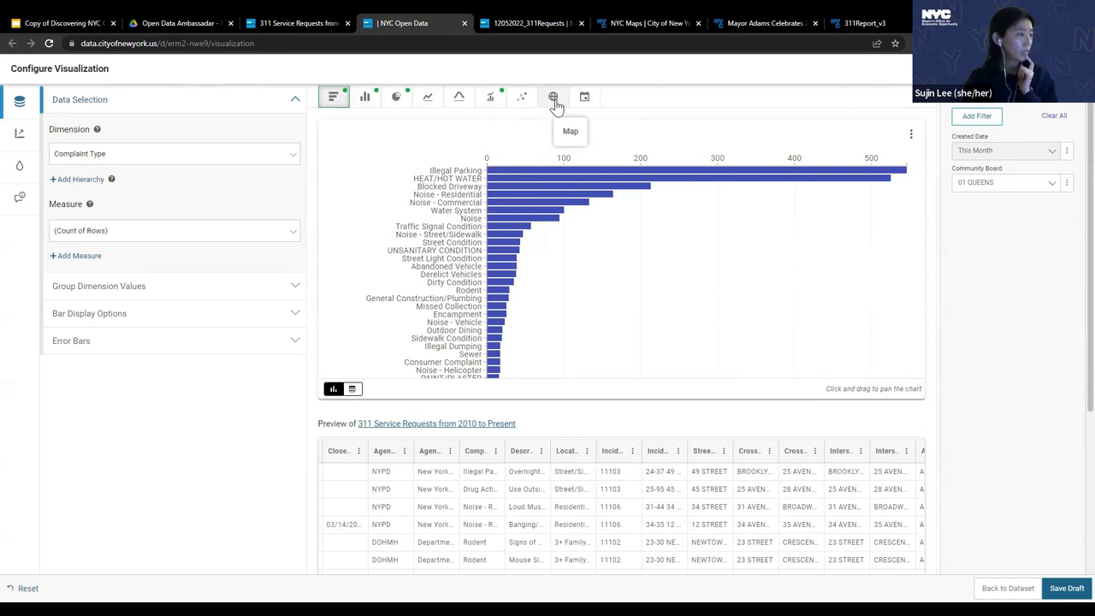
Recheck the Dimension field list, keep Complaint Type, and switch to the 12052022_311Requests map tab
left_click(274, 156)
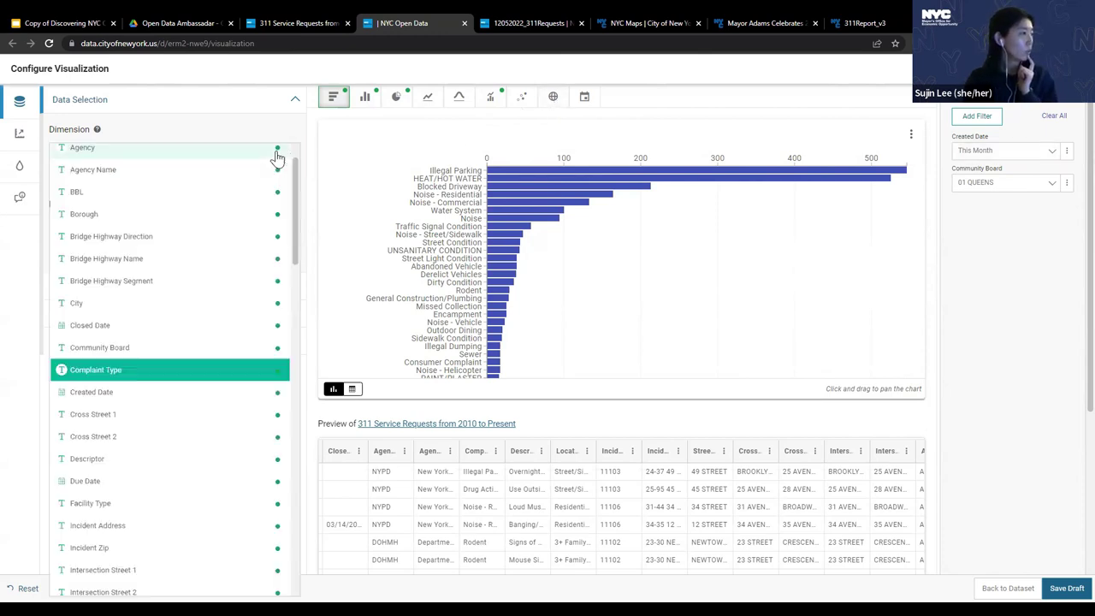
left_click(294, 142)
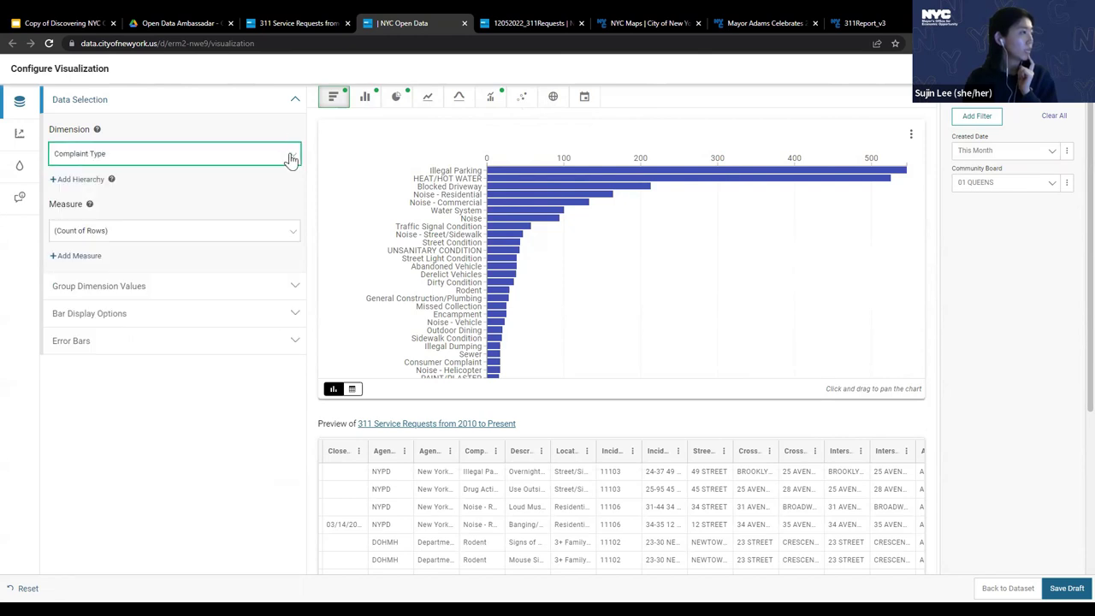
left_click(291, 159)
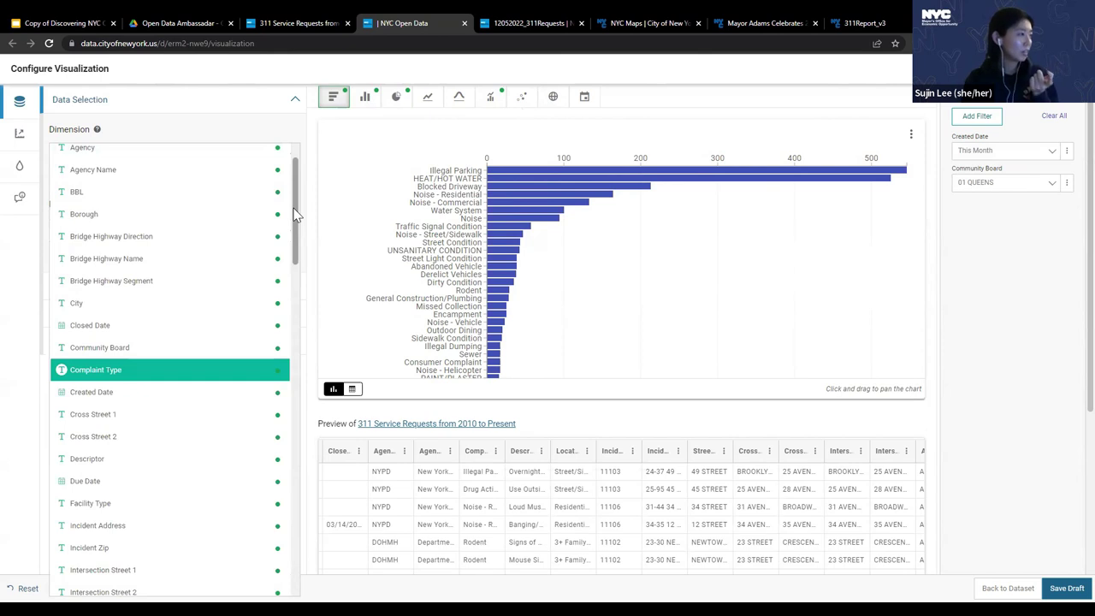
left_click_drag(294, 216, 316, 325)
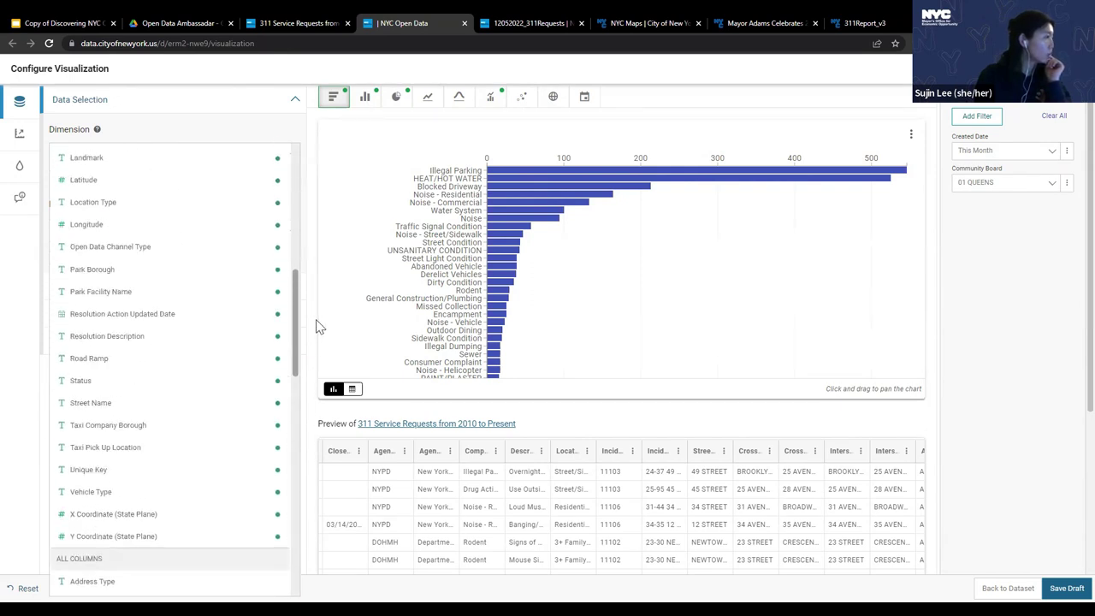
left_click(317, 325)
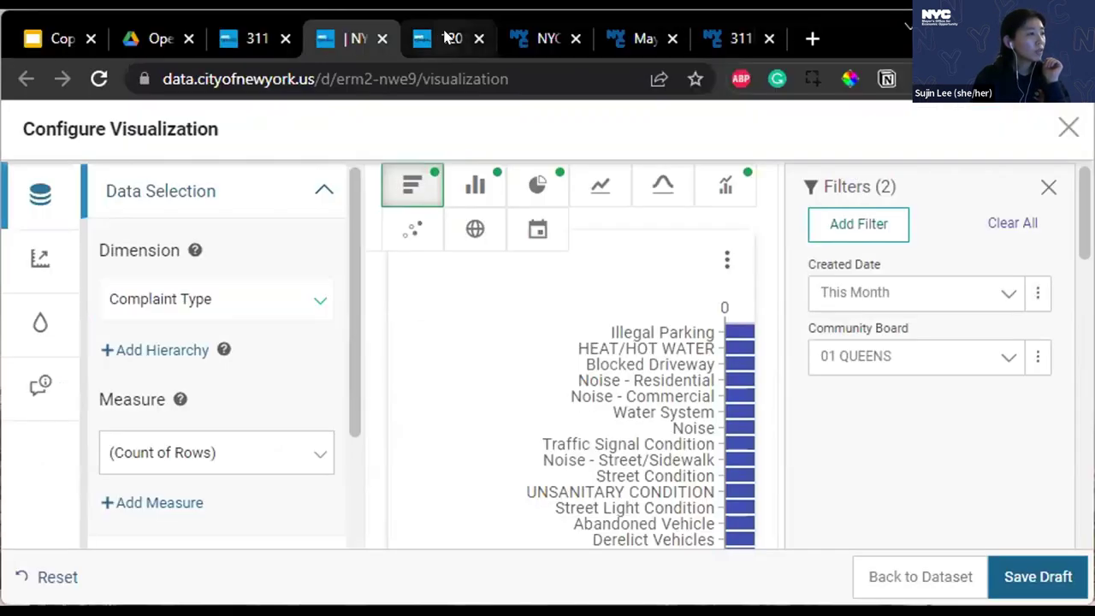
left_click(530, 23)
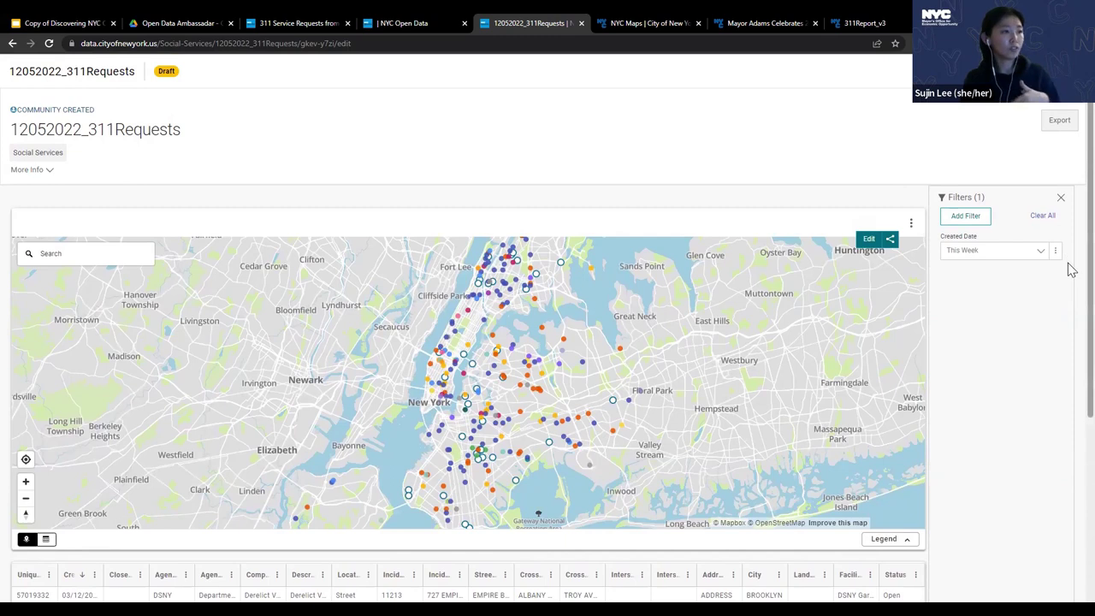
Pan the map around Long Beach, review the complaint-type colour legend, and open the visualization editor
scroll(1072, 270, "down", 1)
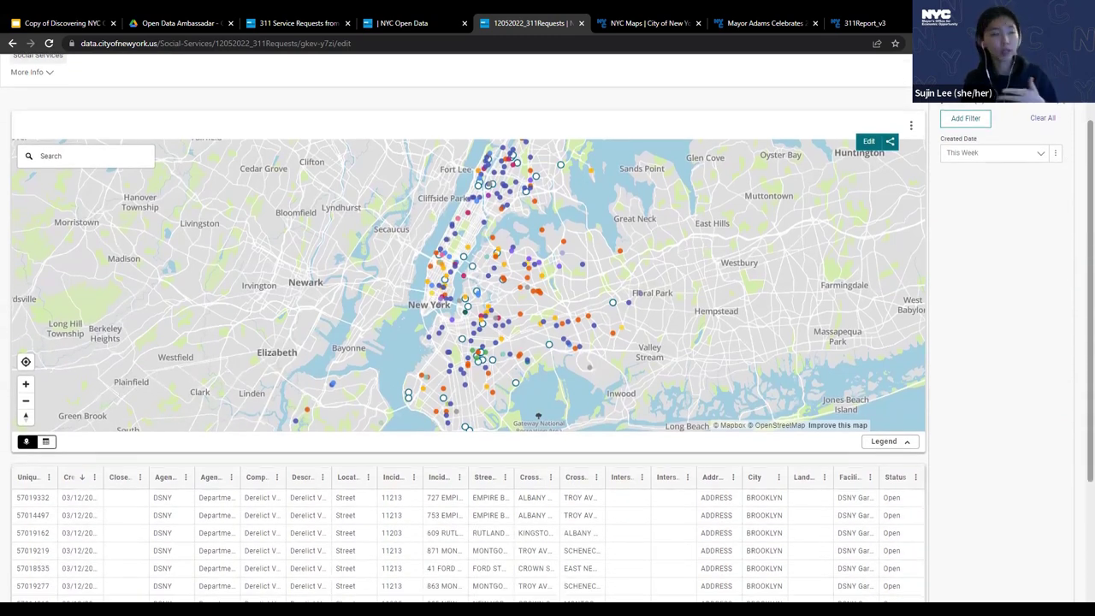
scroll(1072, 270, "up", 1)
scroll(547, 333, "down", 1)
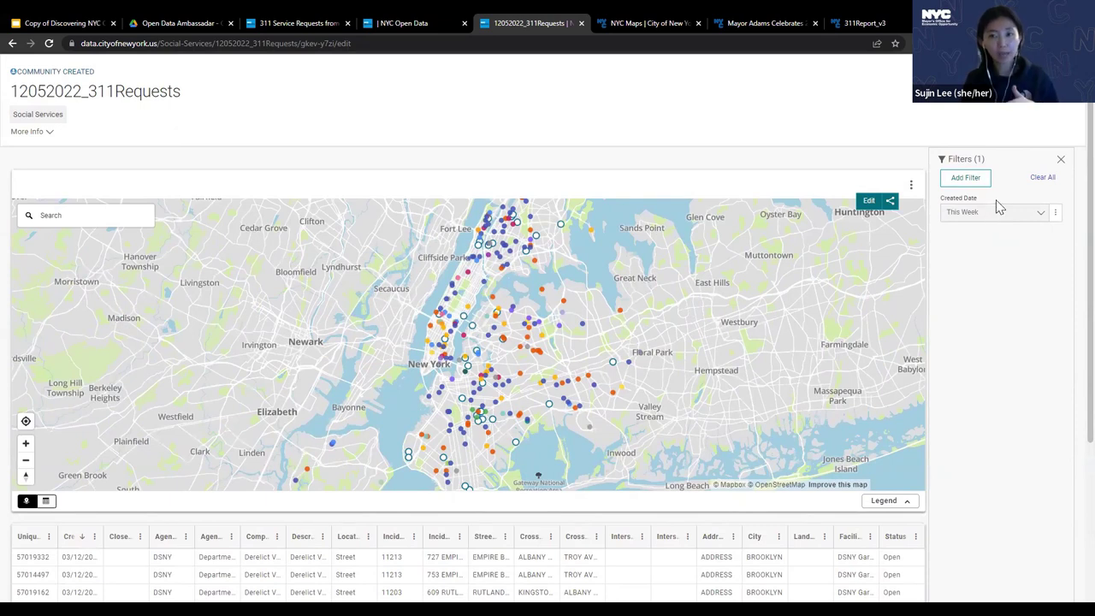
scroll(1072, 291, "down", 1)
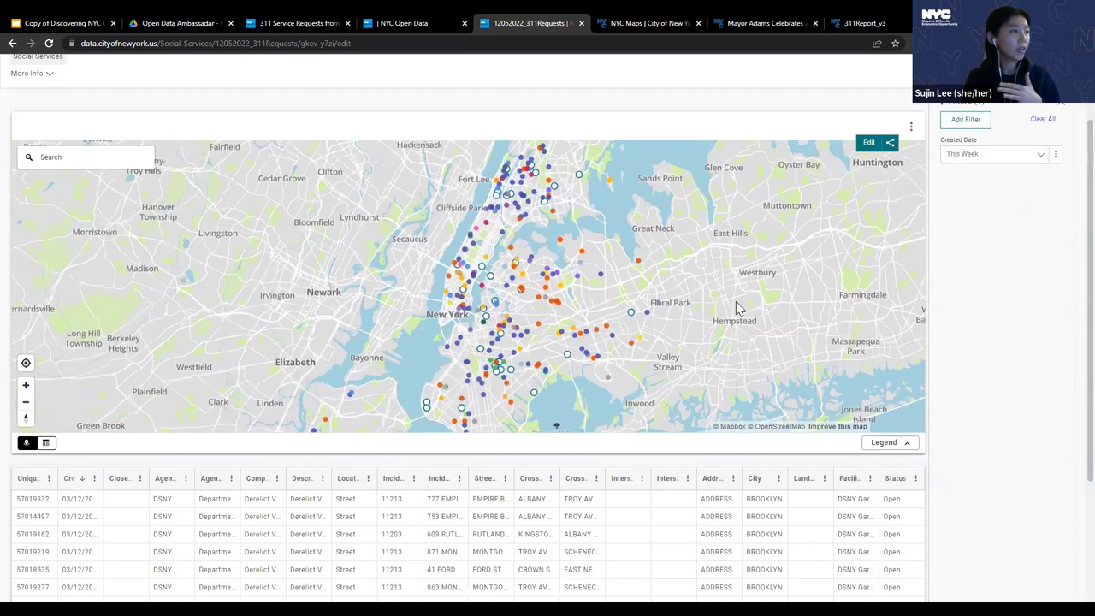
mouse_move(578, 212)
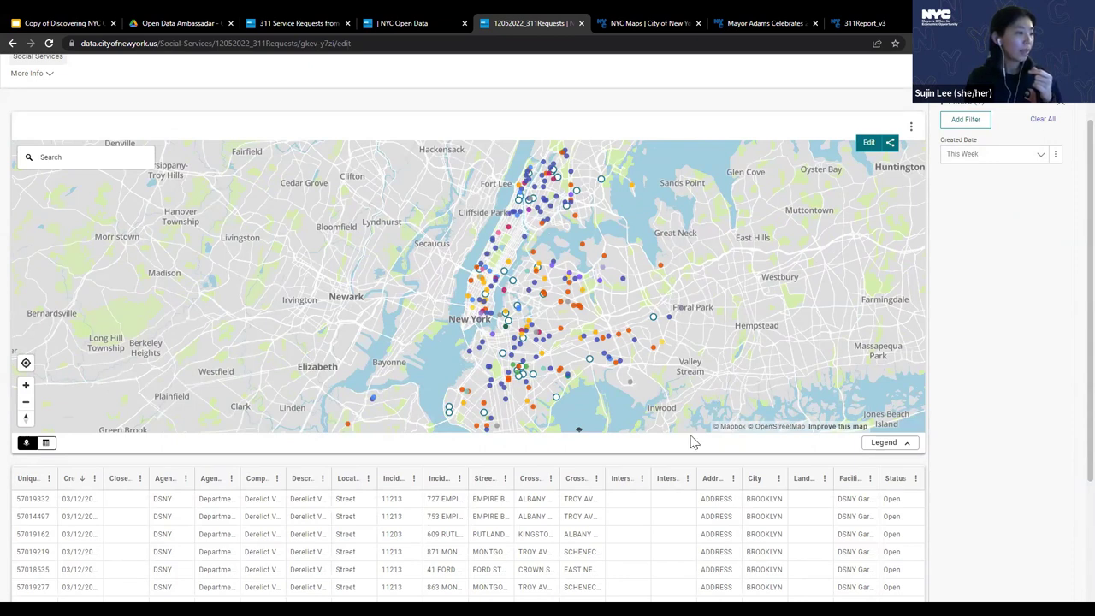
left_click_drag(719, 373, 756, 272)
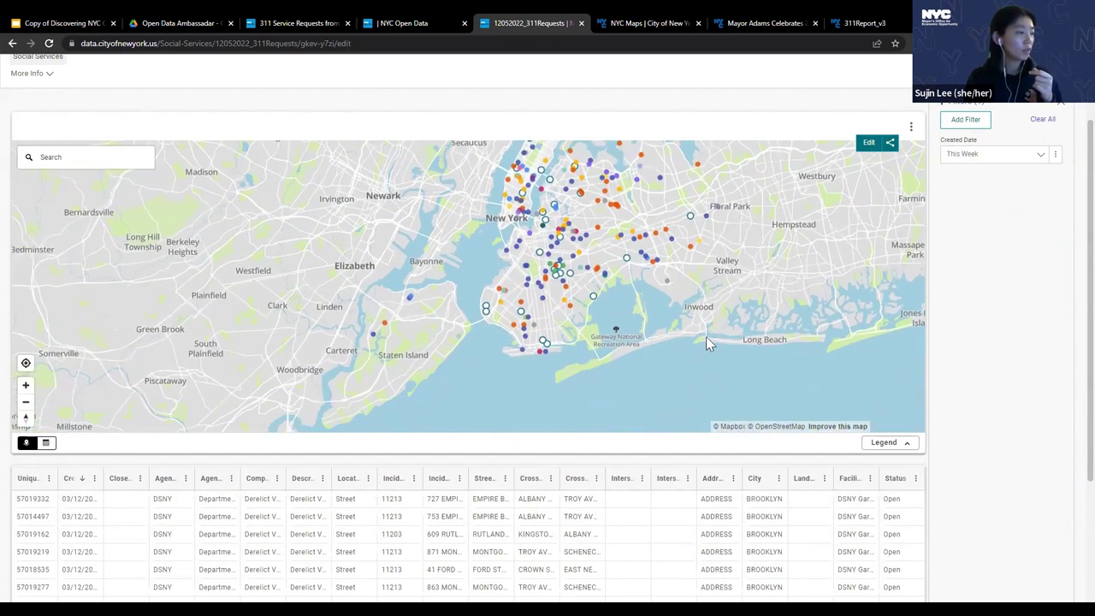
left_click_drag(705, 336, 676, 403)
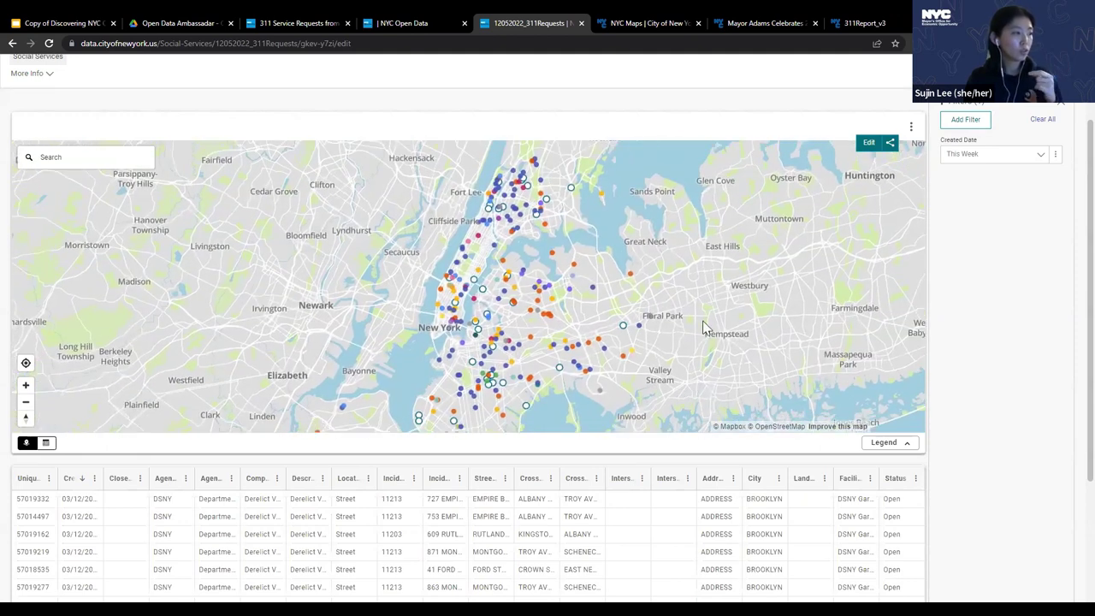
left_click(905, 446)
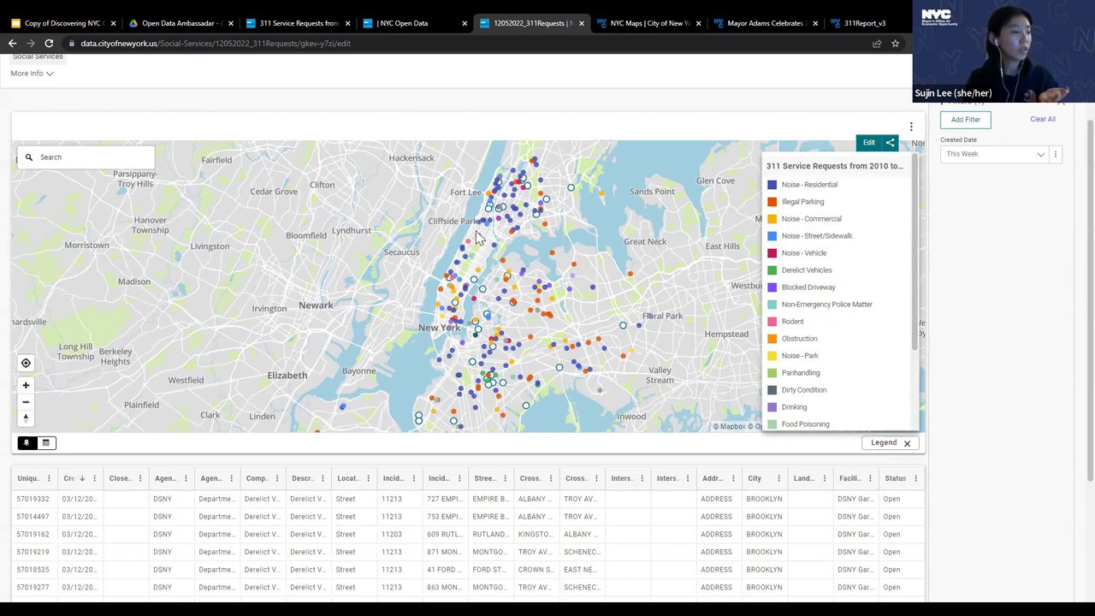
left_click(886, 443)
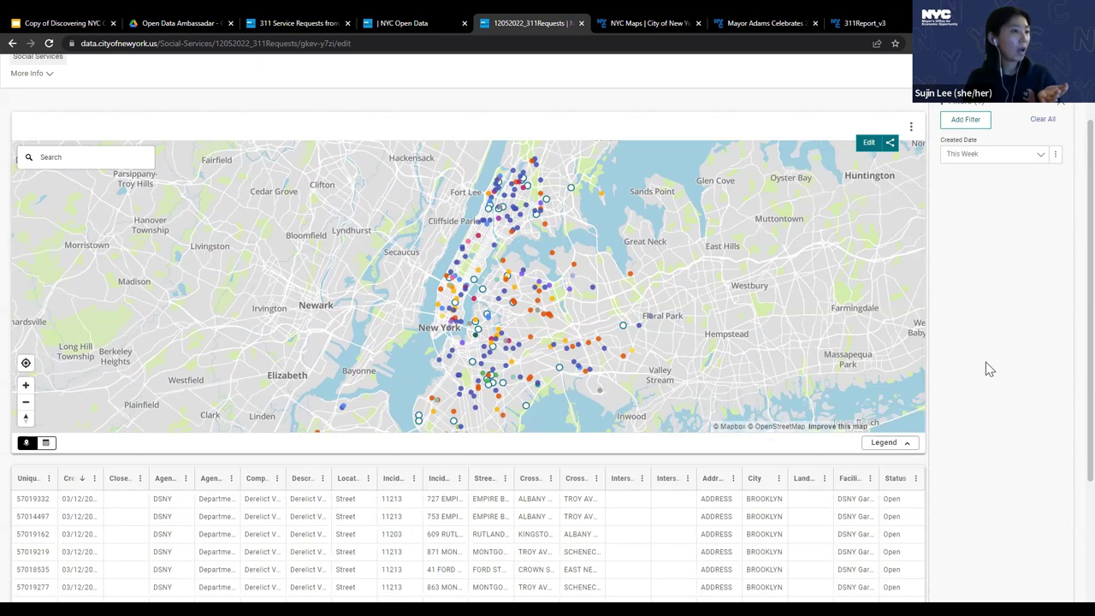
left_click(868, 142)
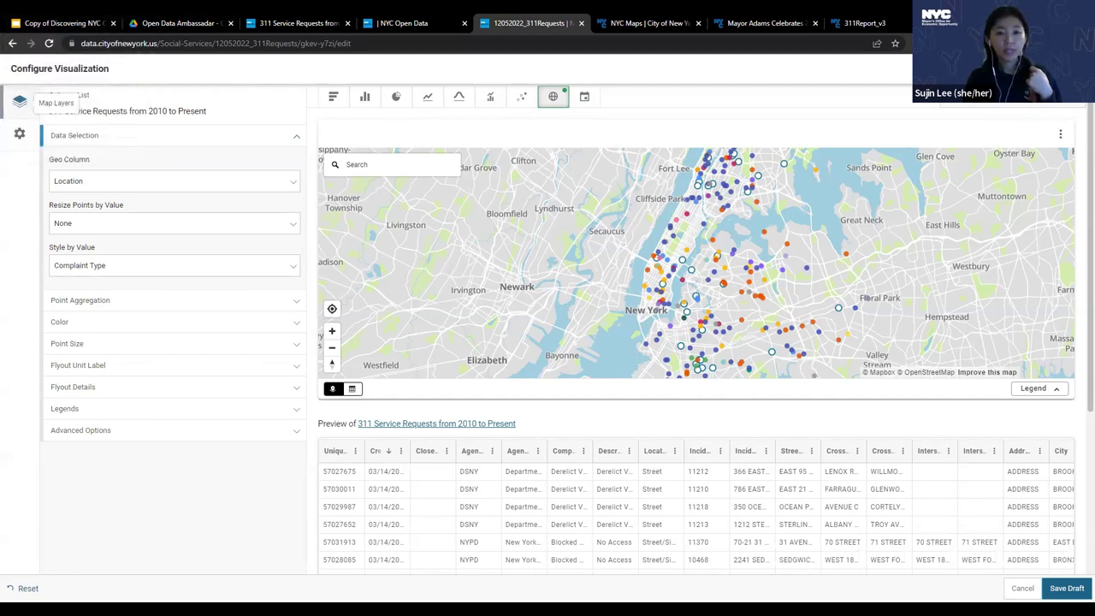
Go to slide 42, Tools that Use Open Data, from grid view and start the slideshow
left_click(60, 24)
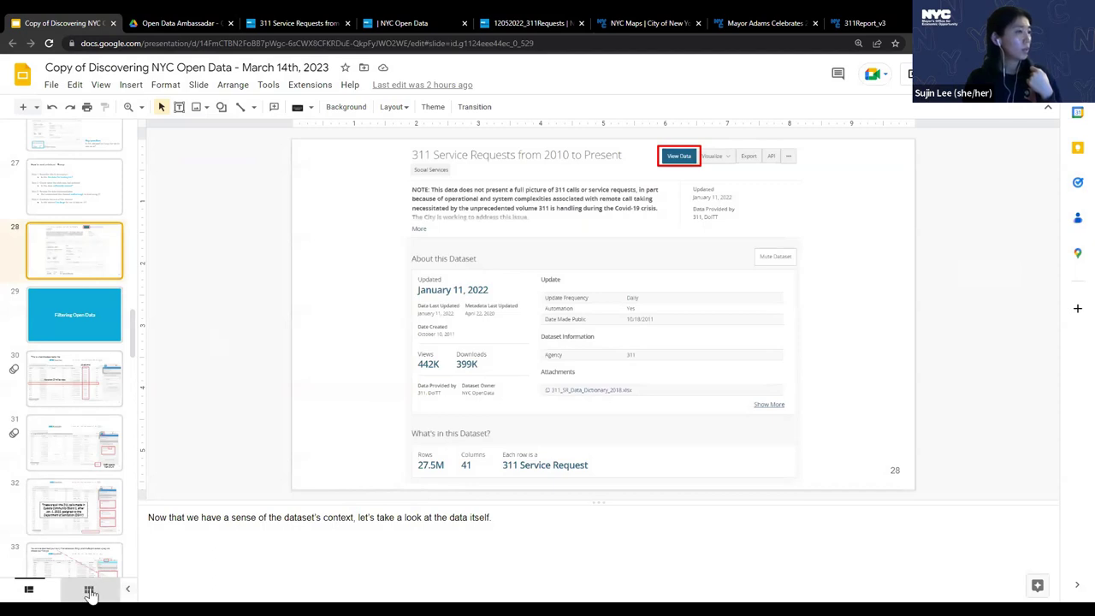
left_click(88, 590)
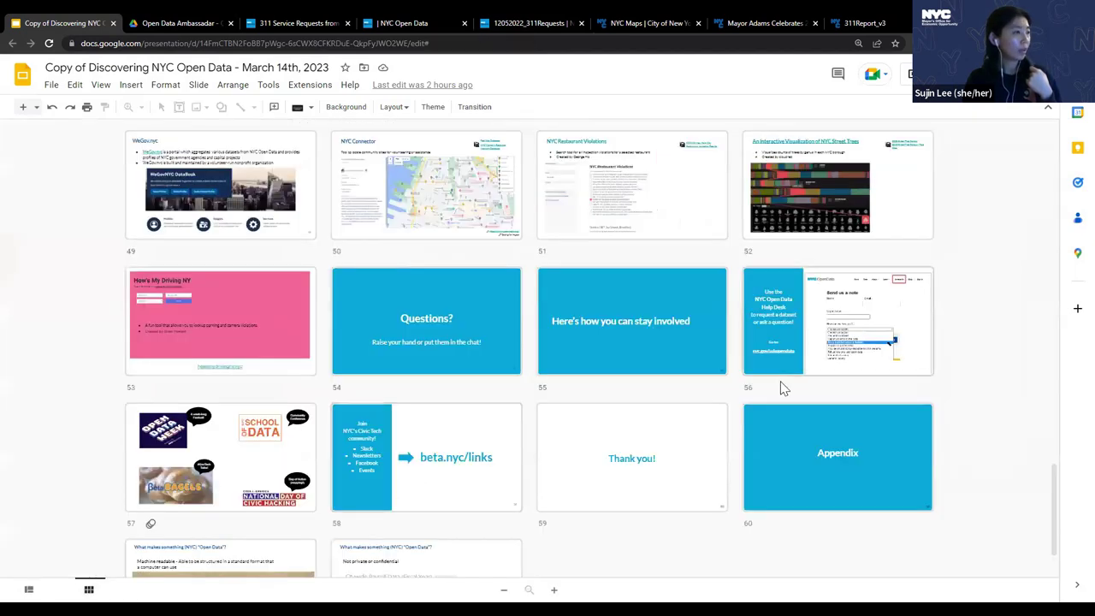
scroll(640, 362, "up", 5)
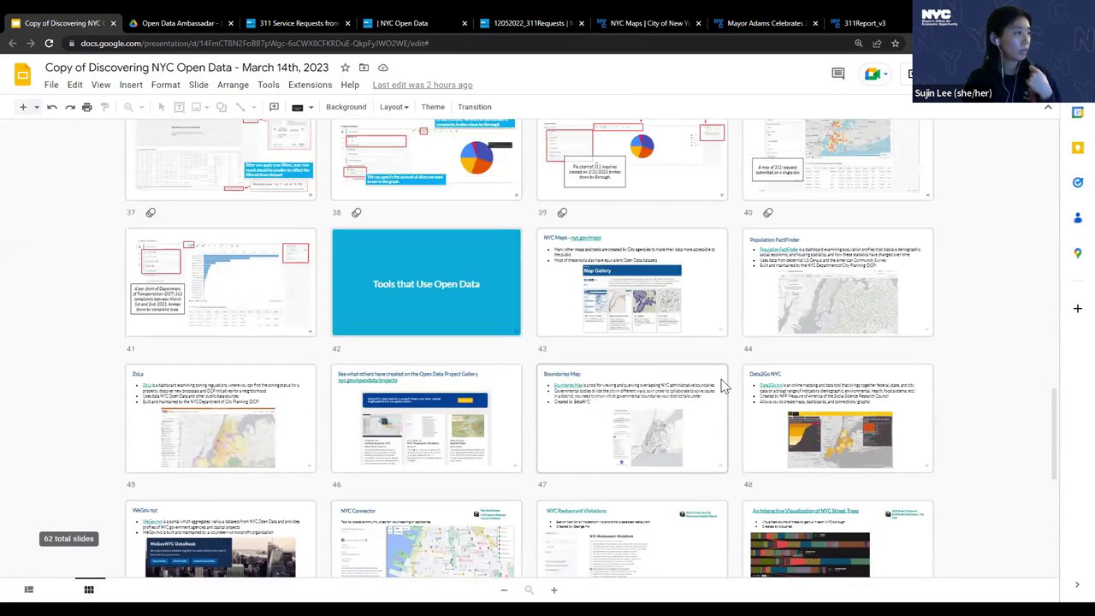
scroll(721, 385, "up", 1)
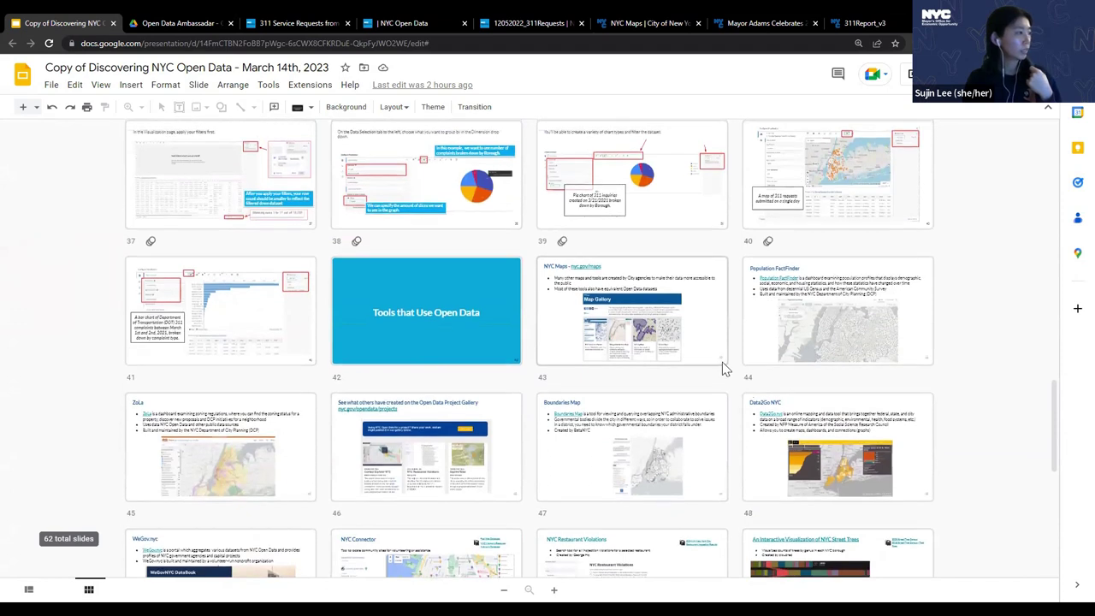
double_click(460, 326)
left_click_drag(599, 502, 598, 553)
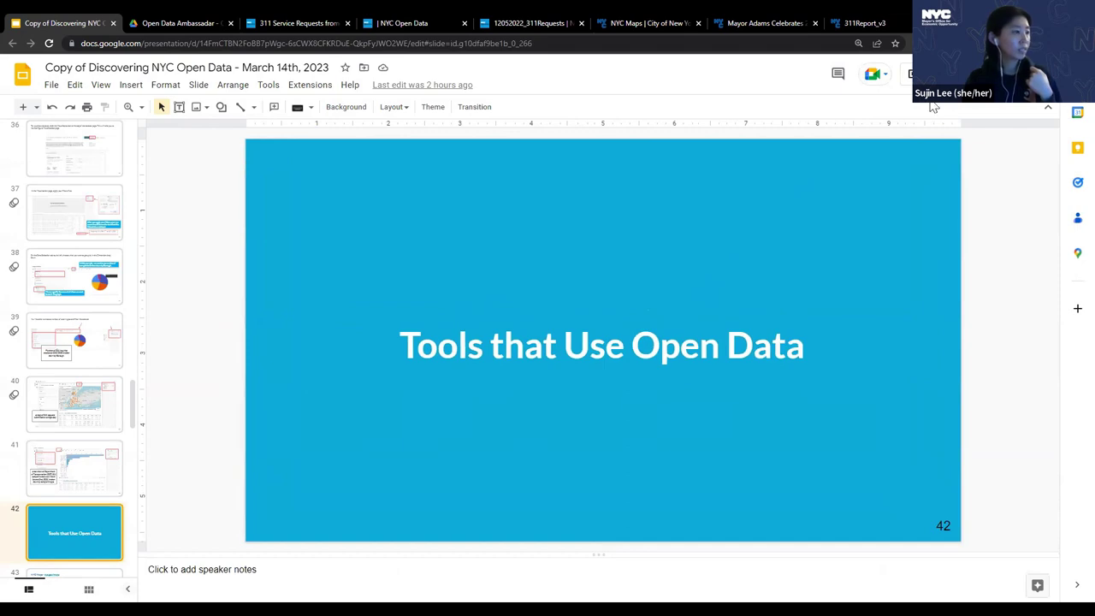
key("ctrl+F5")
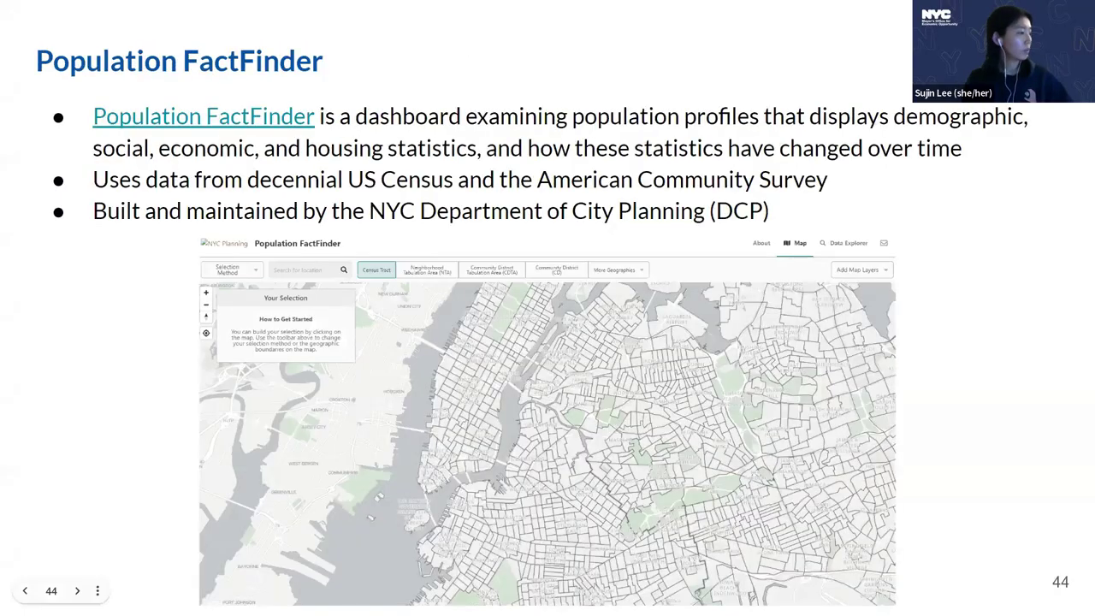
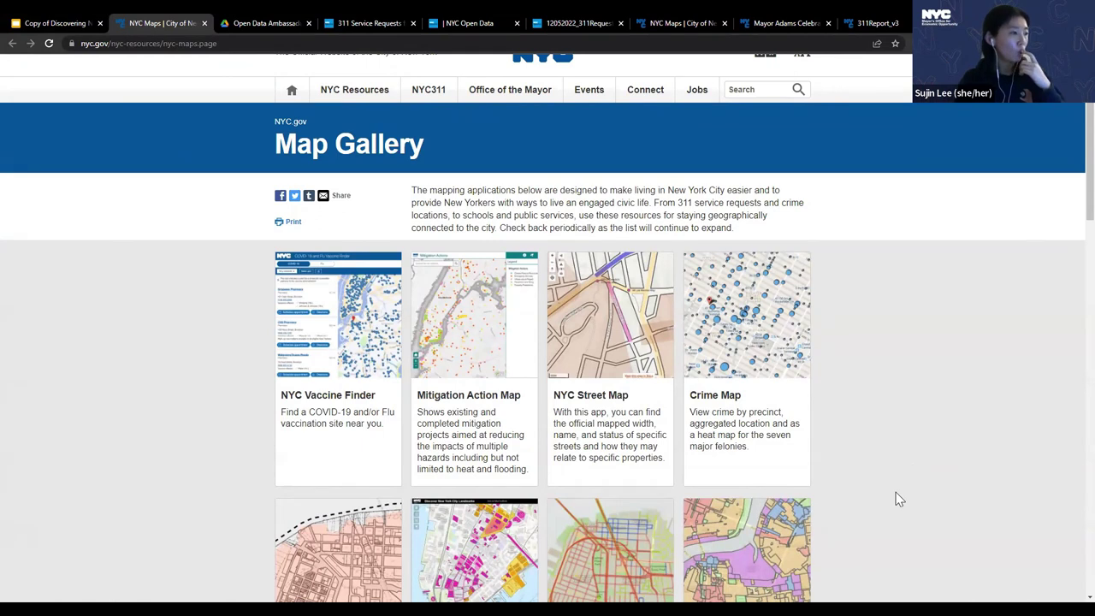
Browse down the Map Gallery cards and open the New York City Street Tree Map
scroll(944, 479, "down", 1)
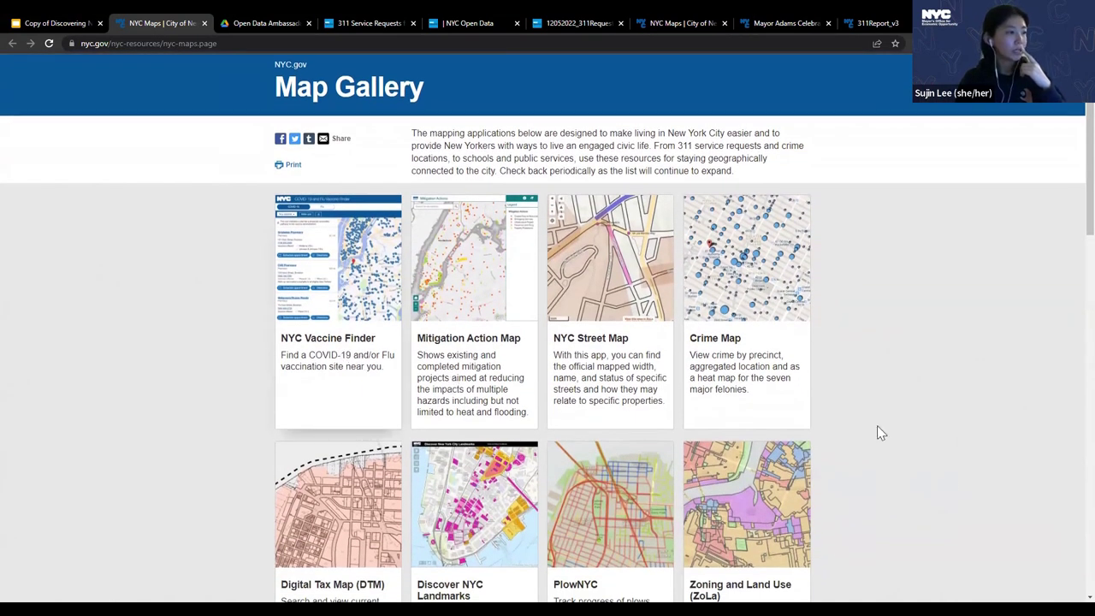
scroll(876, 432, "down", 3)
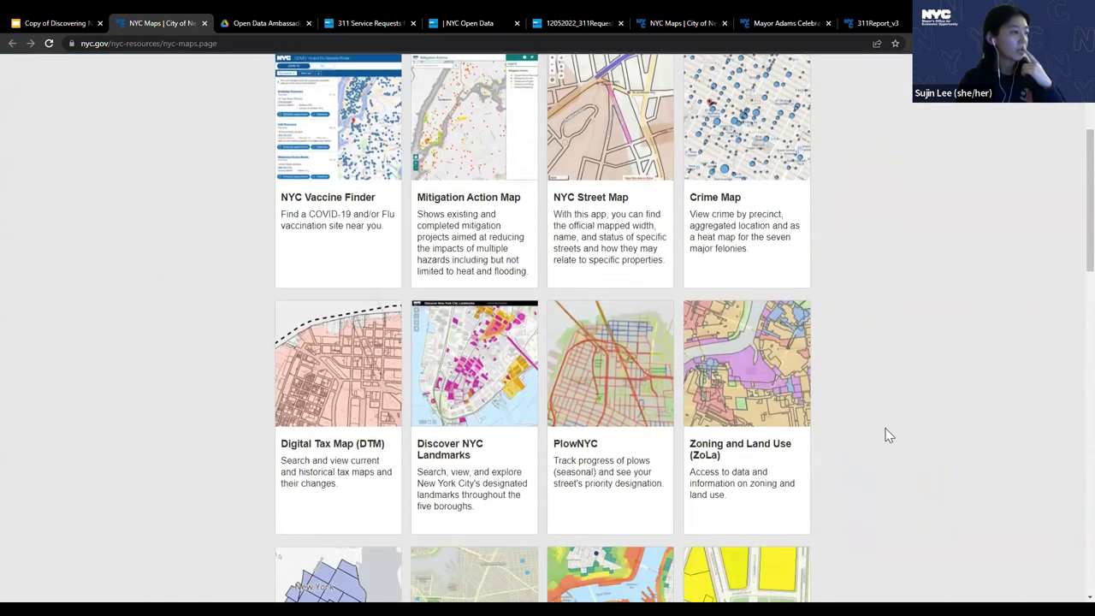
scroll(904, 452, "down", 2)
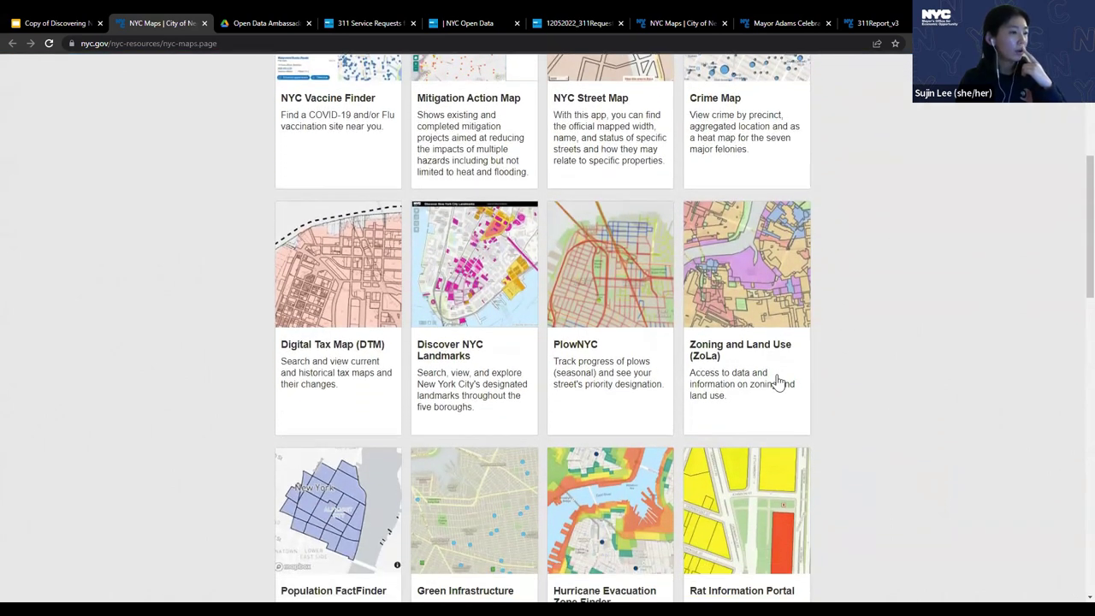
scroll(778, 381, "down", 1)
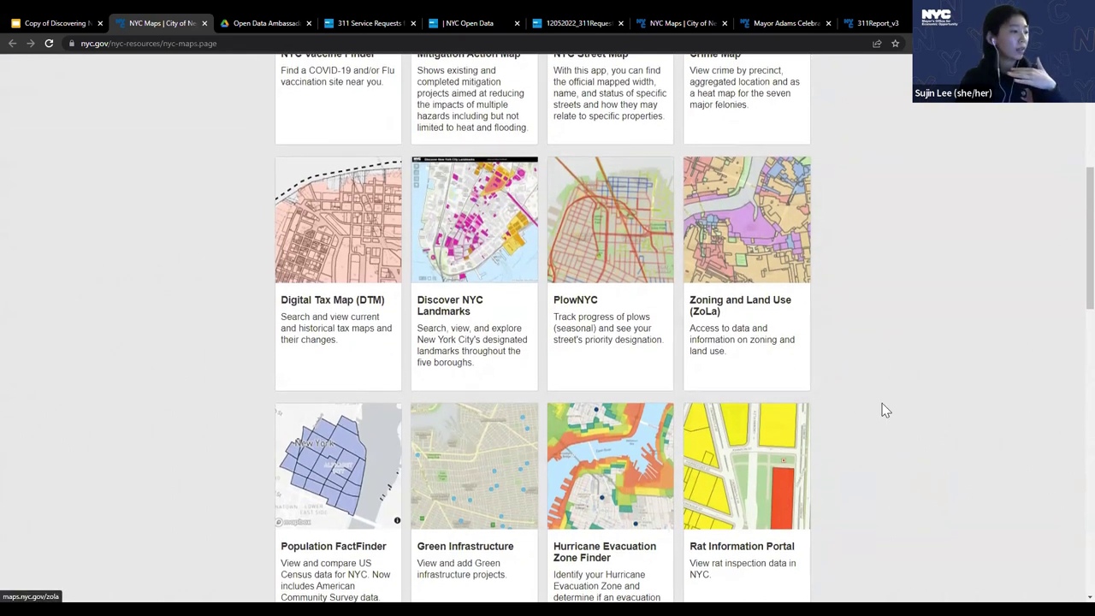
scroll(885, 409, "down", 2)
scroll(886, 409, "down", 2)
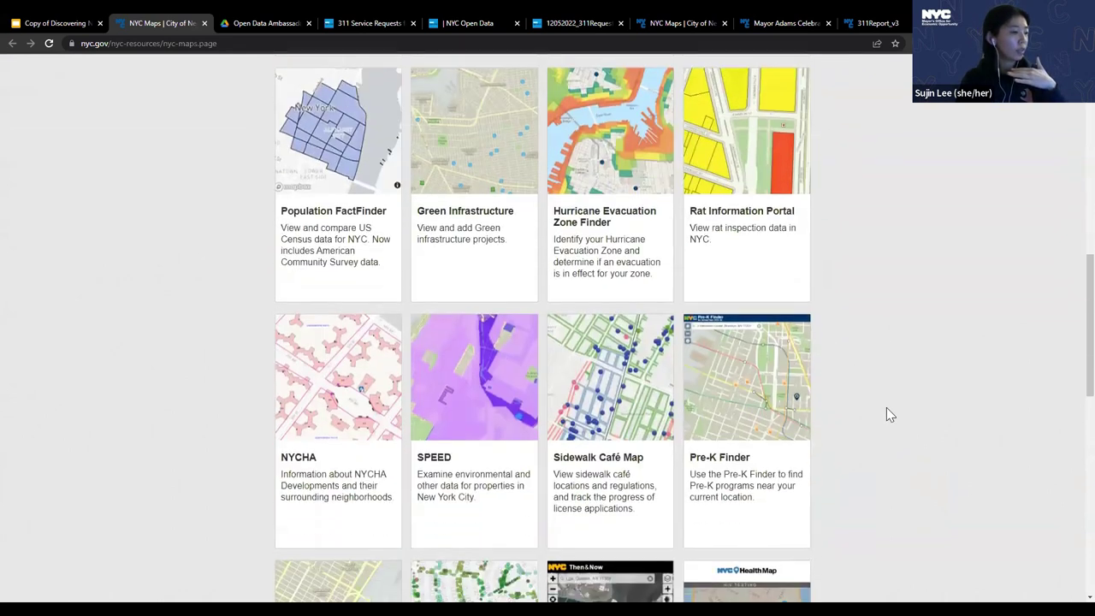
scroll(886, 407, "down", 1)
scroll(885, 400, "up", 1)
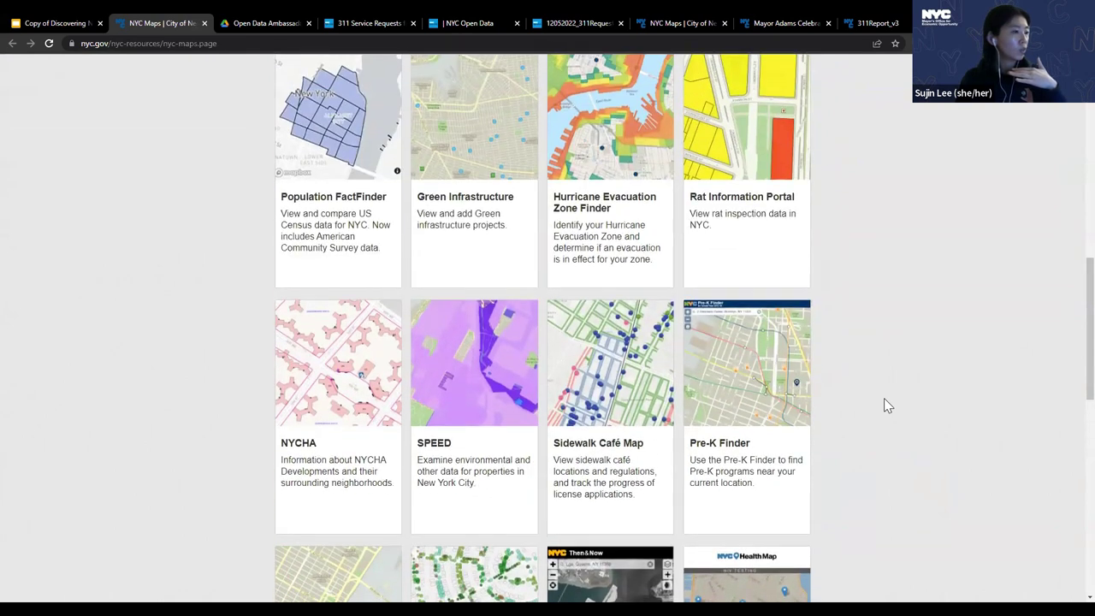
scroll(883, 398, "down", 2)
scroll(884, 400, "up", 1)
scroll(886, 403, "down", 2)
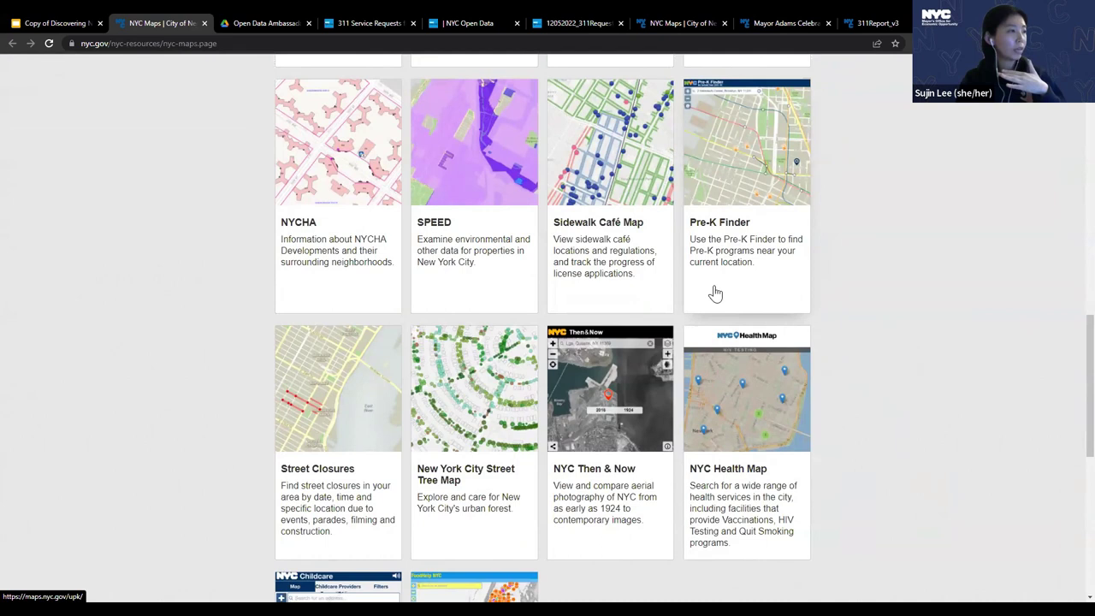
scroll(757, 506, "down", 2)
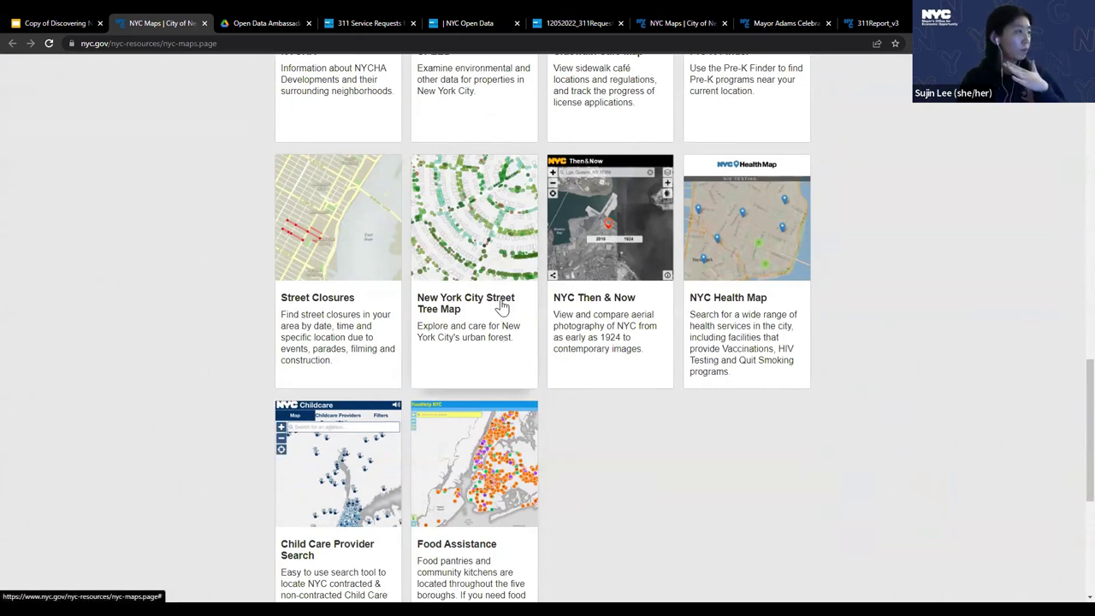
left_click(456, 310)
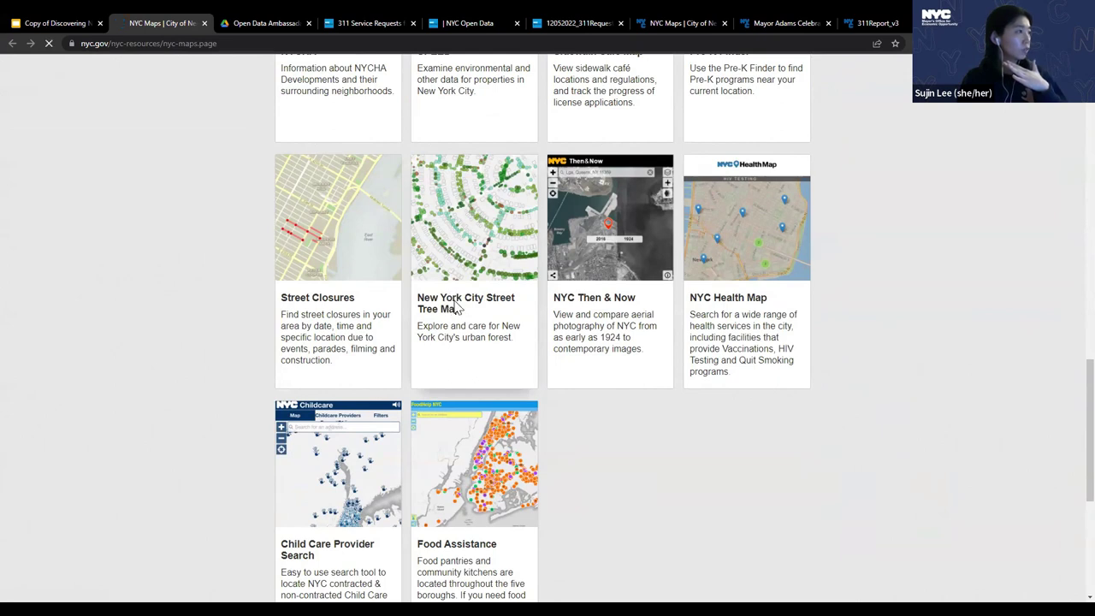
Reload tree-map.nycgovparks.org to clear the 502 Bad Gateway error
left_click(103, 45)
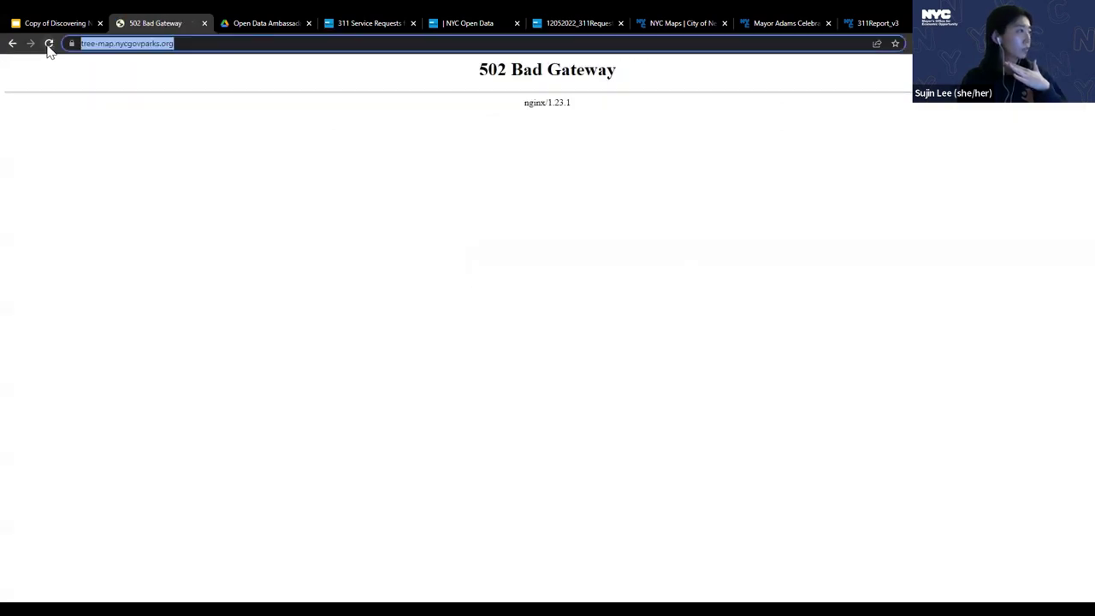
left_click(49, 44)
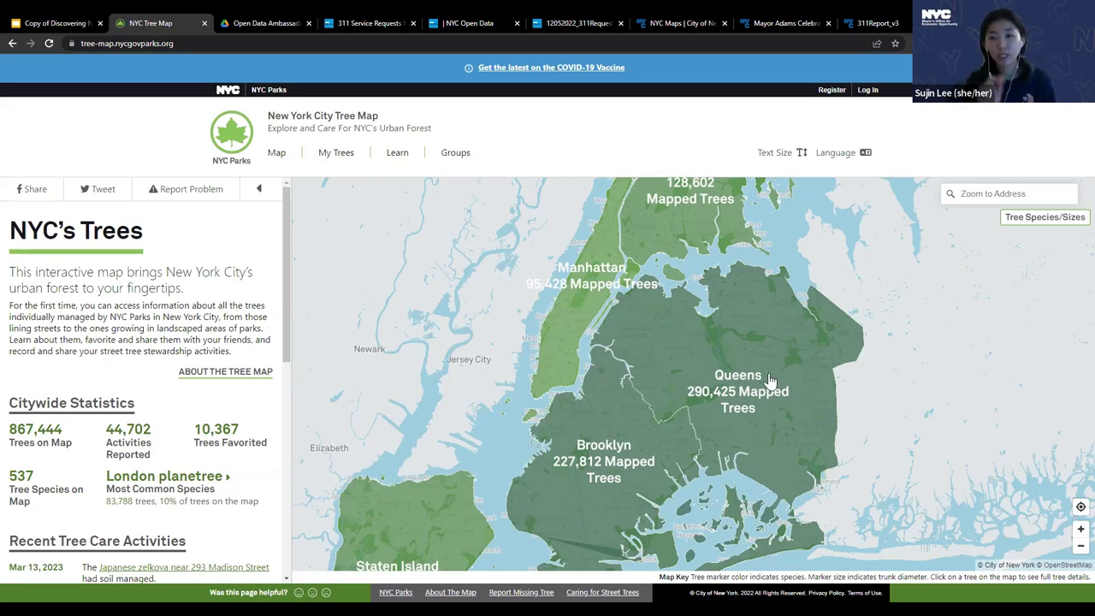
Zoom the tree map from the borough overview in toward Roosevelt Island and Astoria
left_click(1079, 529)
left_click(1080, 529)
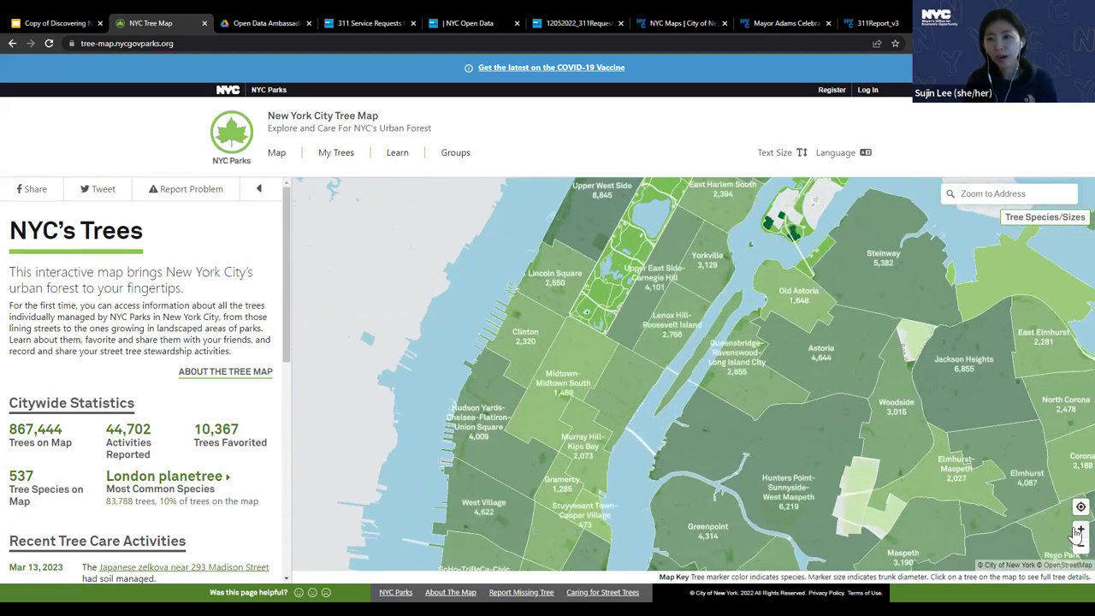
left_click_drag(809, 395, 771, 468)
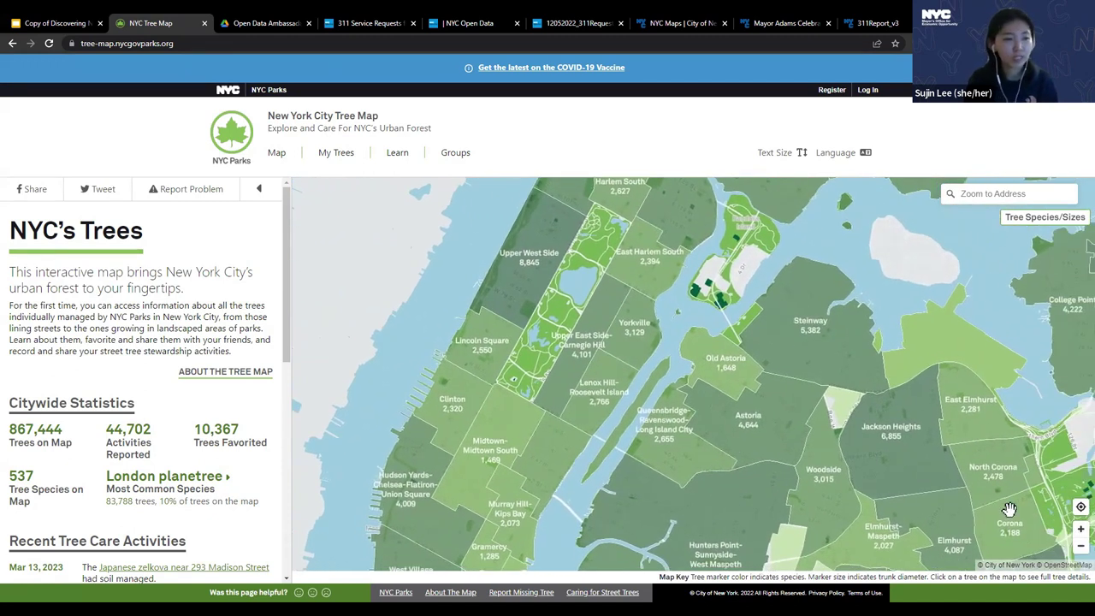
left_click(1079, 530)
left_click(1079, 530)
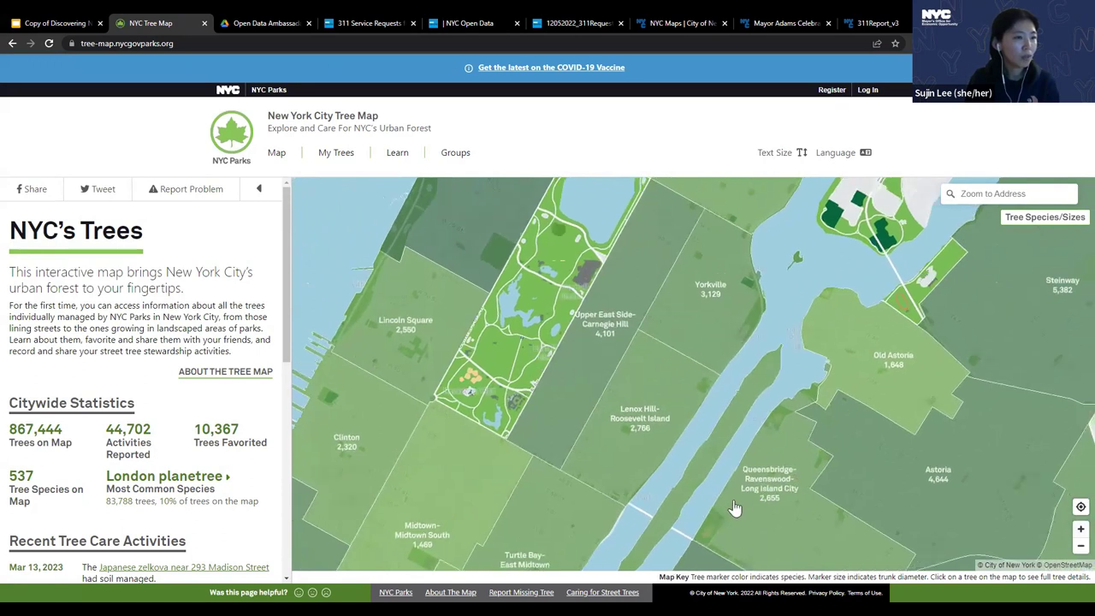
Zoom to the closest level with Astoria Park's lawn and pool centred, showing individual trees
left_click(1080, 530)
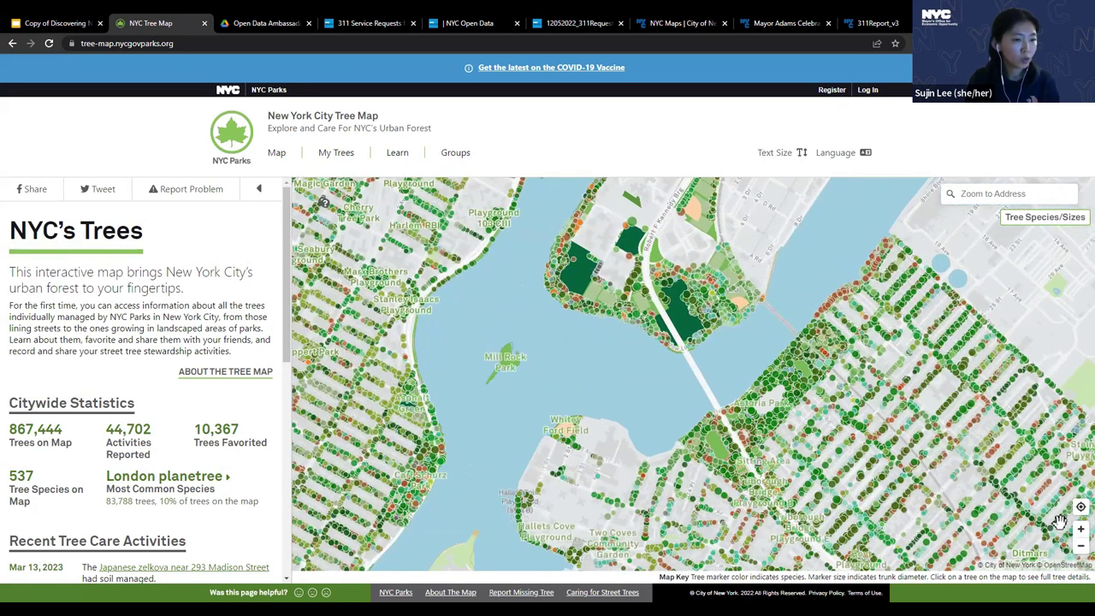
left_click(1079, 530)
left_click(1079, 530)
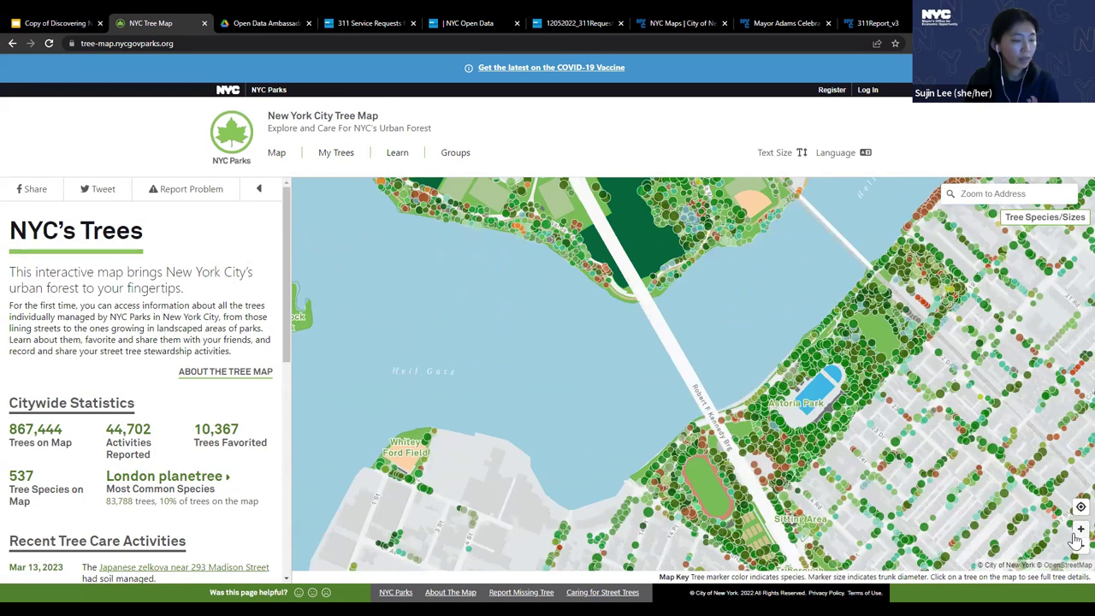
left_click_drag(1009, 513, 723, 513)
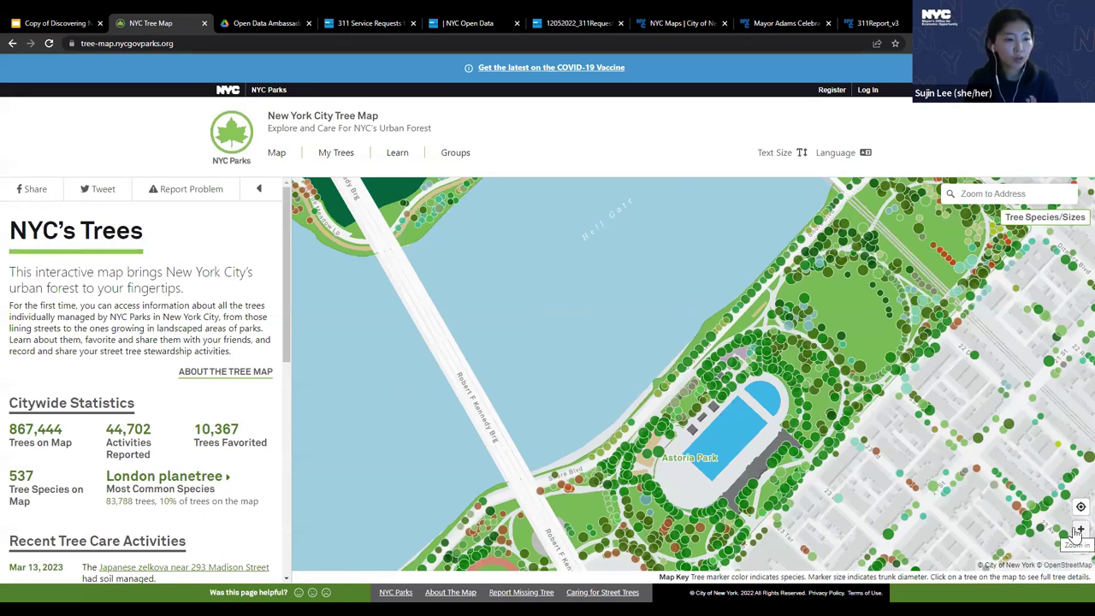
left_click(1080, 530)
left_click_drag(1024, 378, 737, 456)
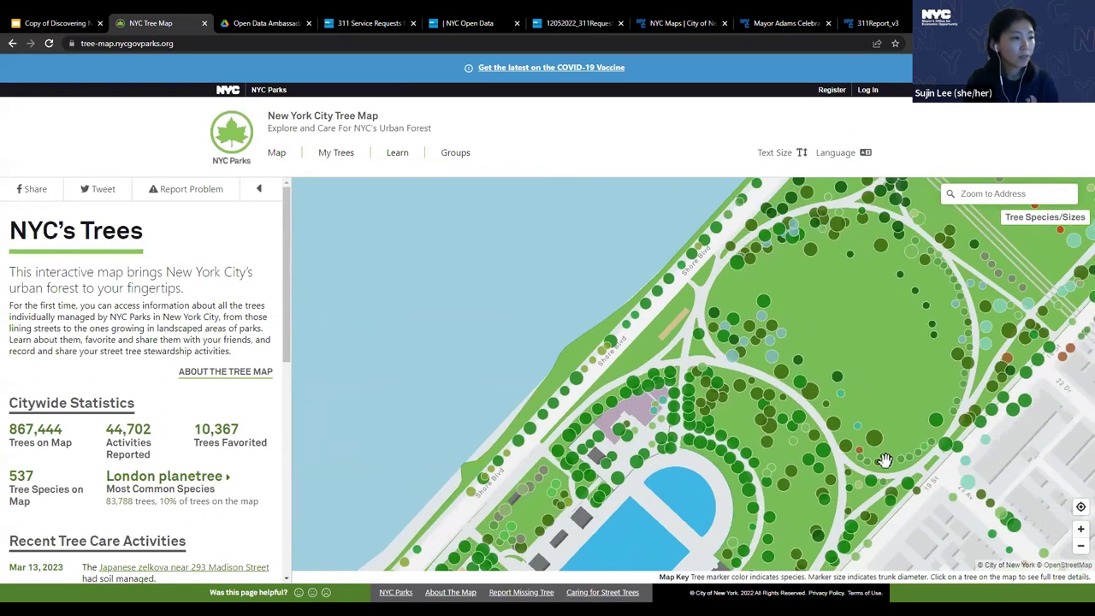
left_click_drag(877, 436, 841, 379)
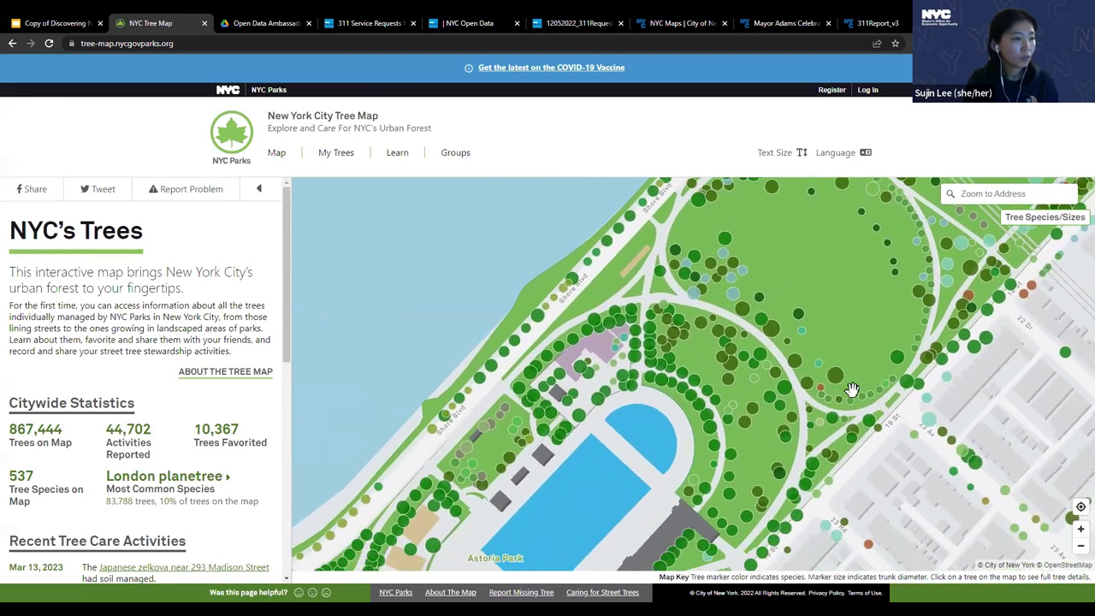
left_click(1080, 530)
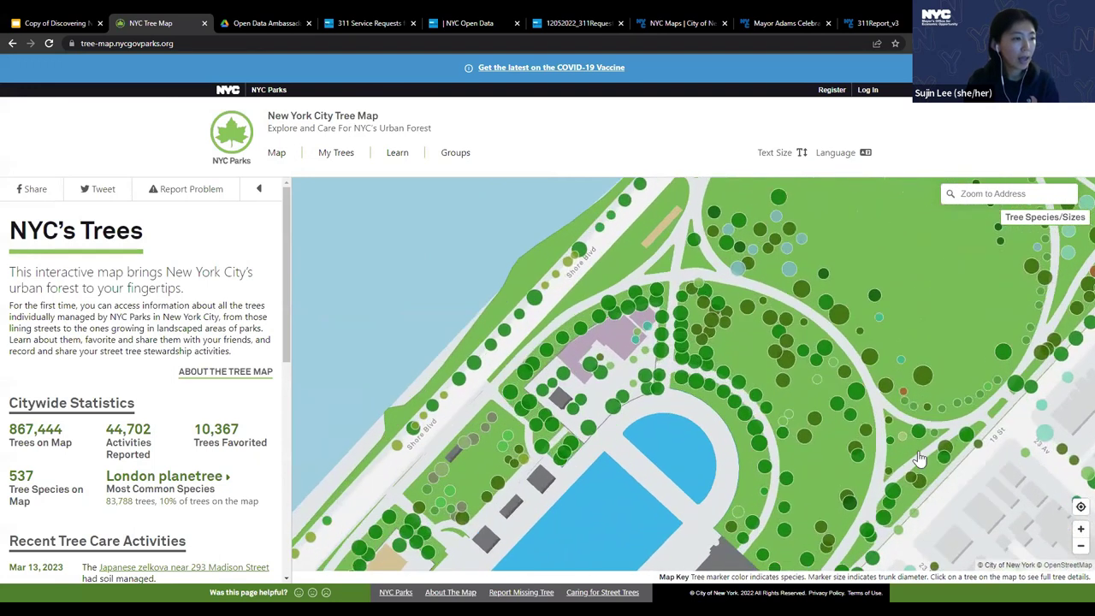
View a Littleleaf linden tree's details, then return to the NYC Maps slide
left_click(980, 397)
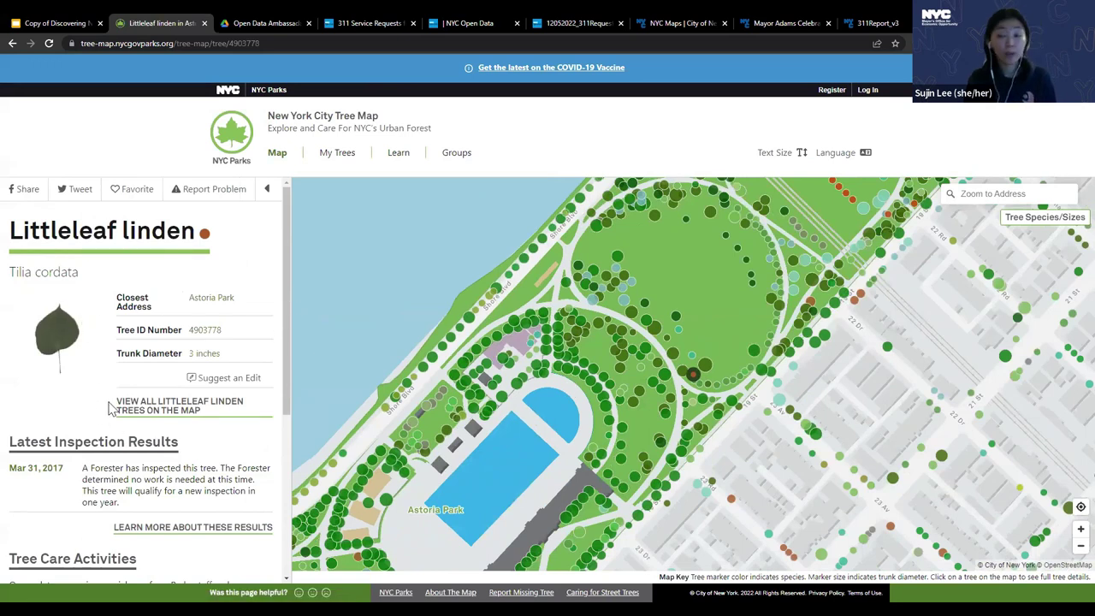
scroll(214, 342, "down", 1)
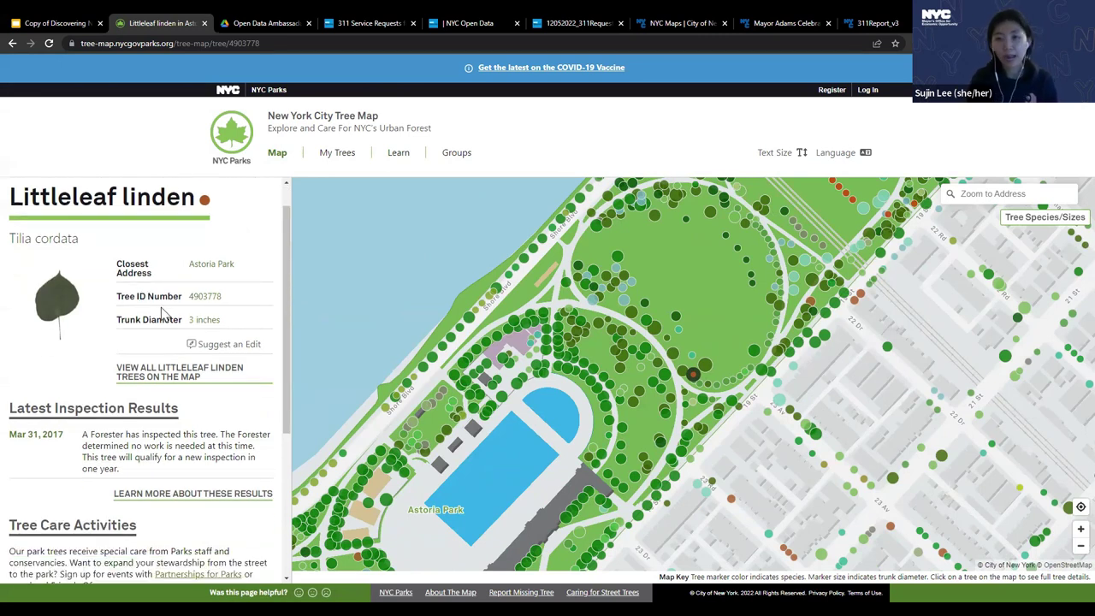
scroll(284, 342, "down", 2)
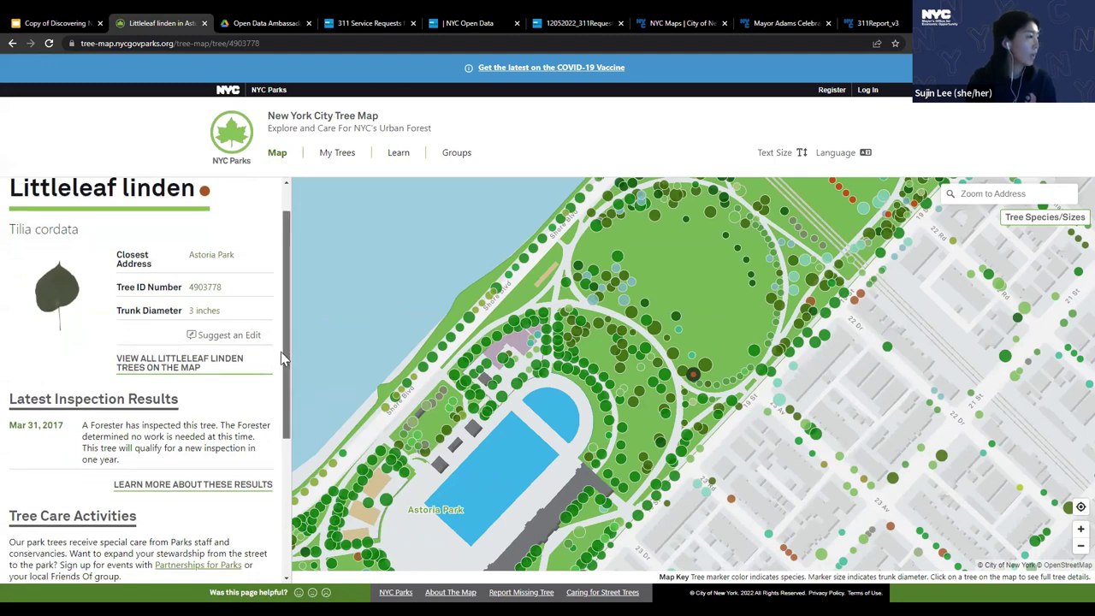
scroll(284, 358, "down", 3)
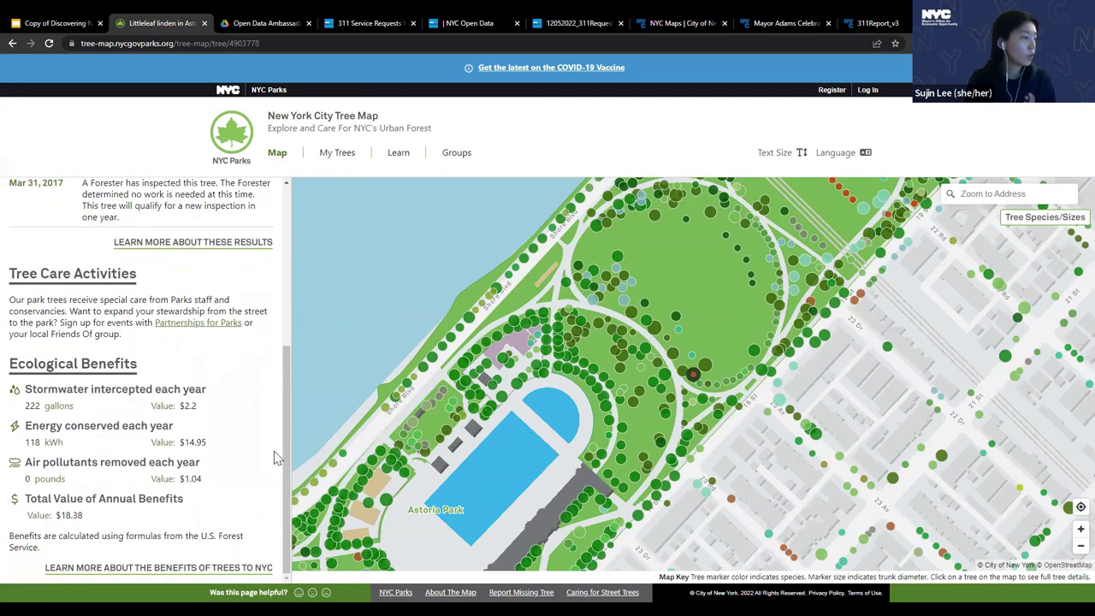
left_click_drag(285, 448, 288, 333)
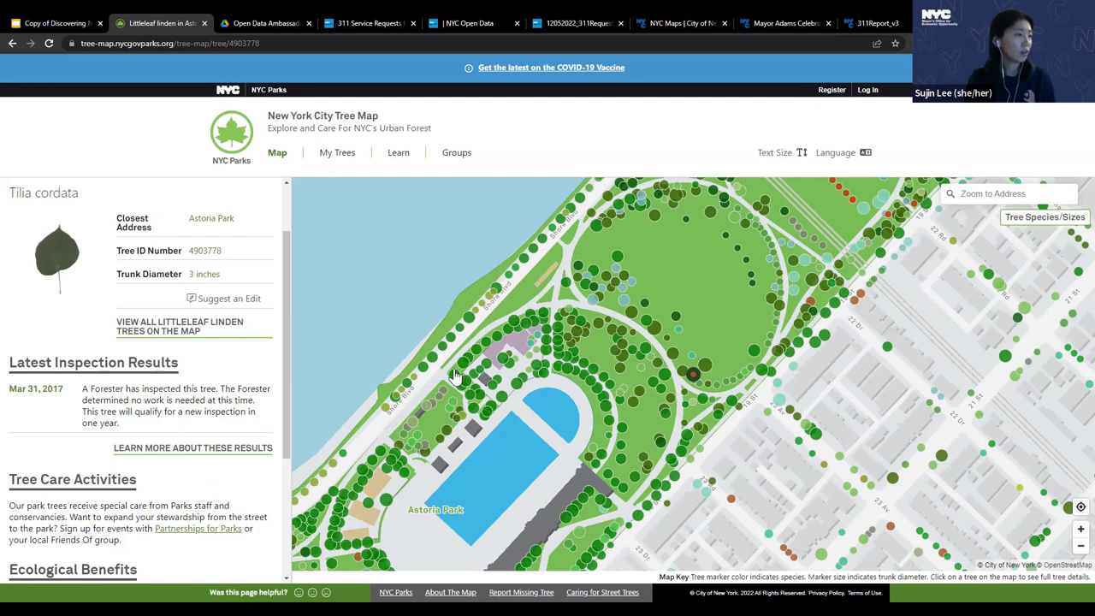
left_click_drag(491, 326, 524, 243)
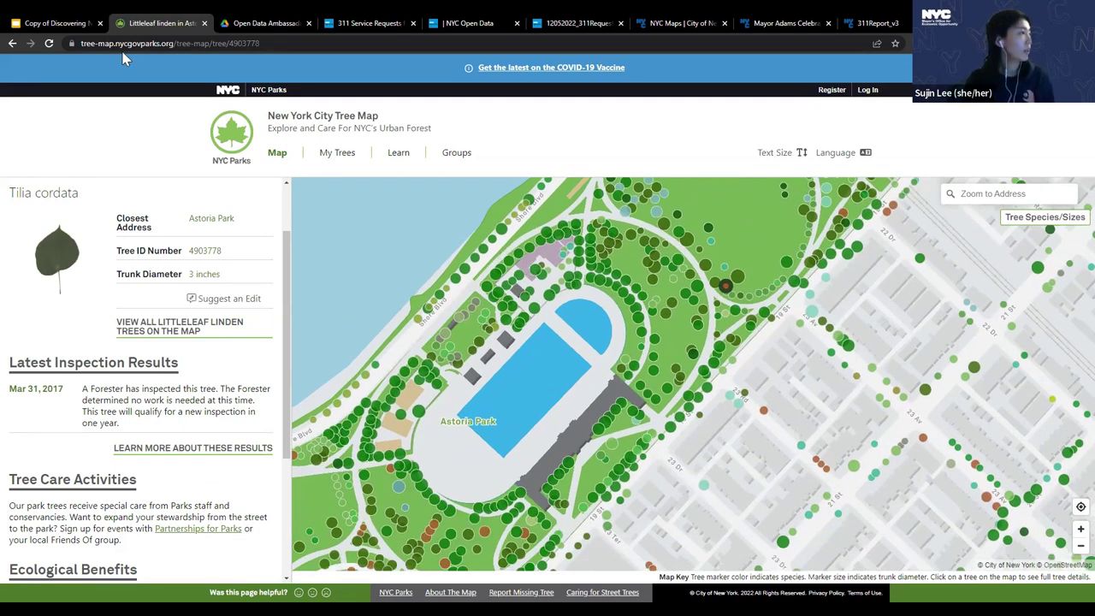
left_click(67, 25)
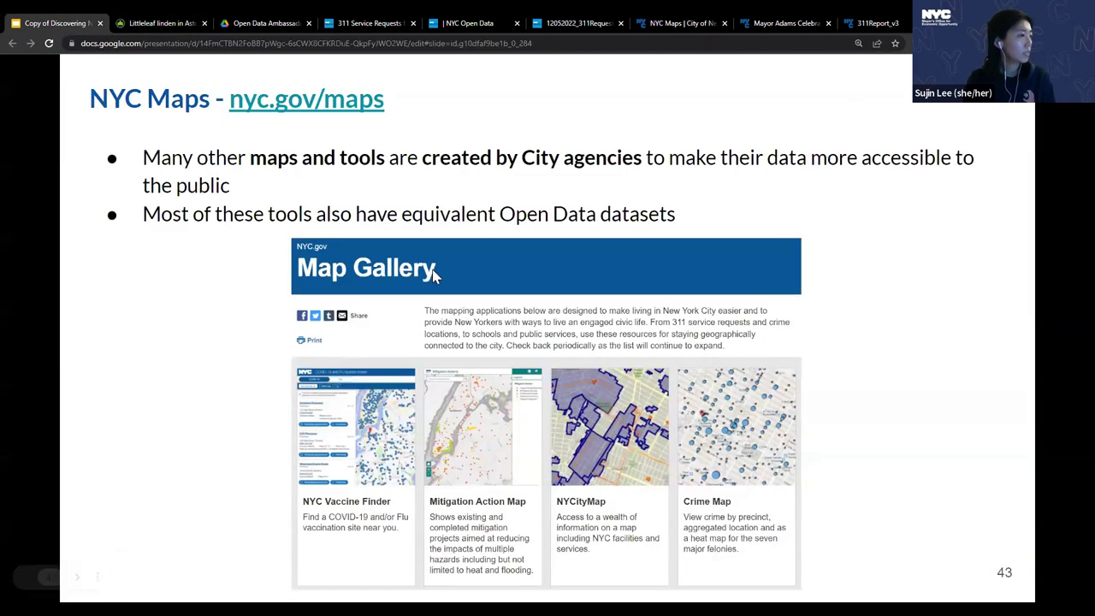
Open nyc.gov/maps from slide 43, scroll its map cards, and go back to the slides
left_click(281, 103)
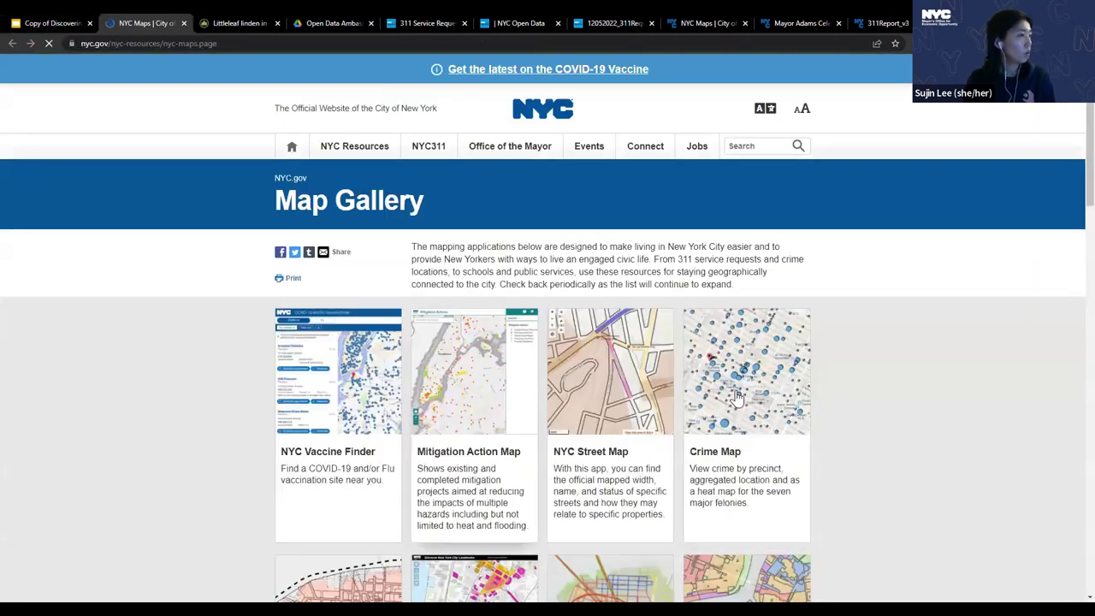
scroll(886, 445, "down", 6)
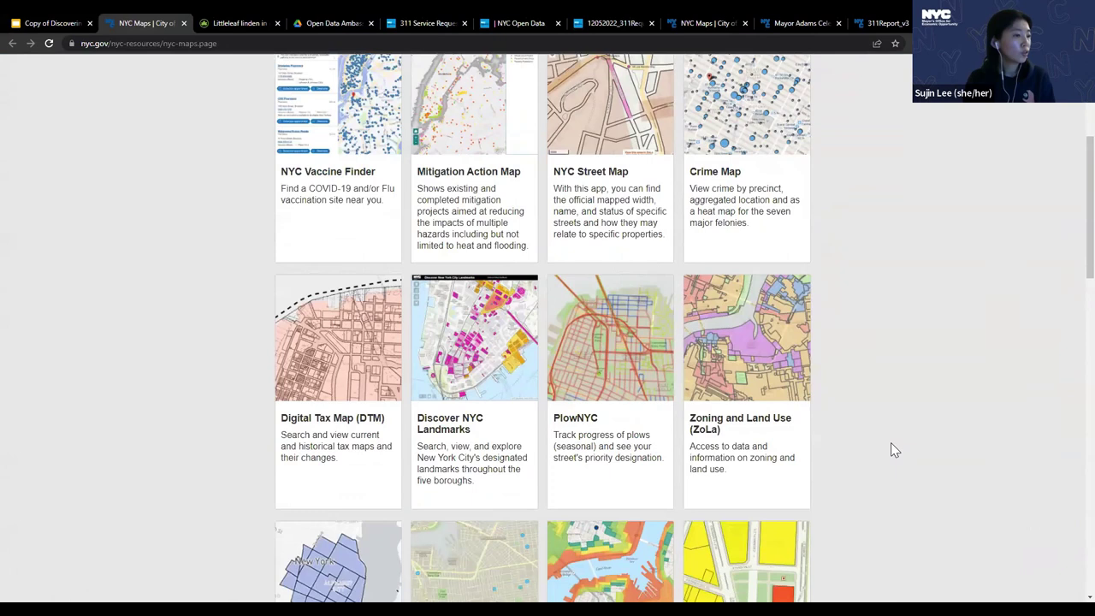
scroll(893, 447, "down", 4)
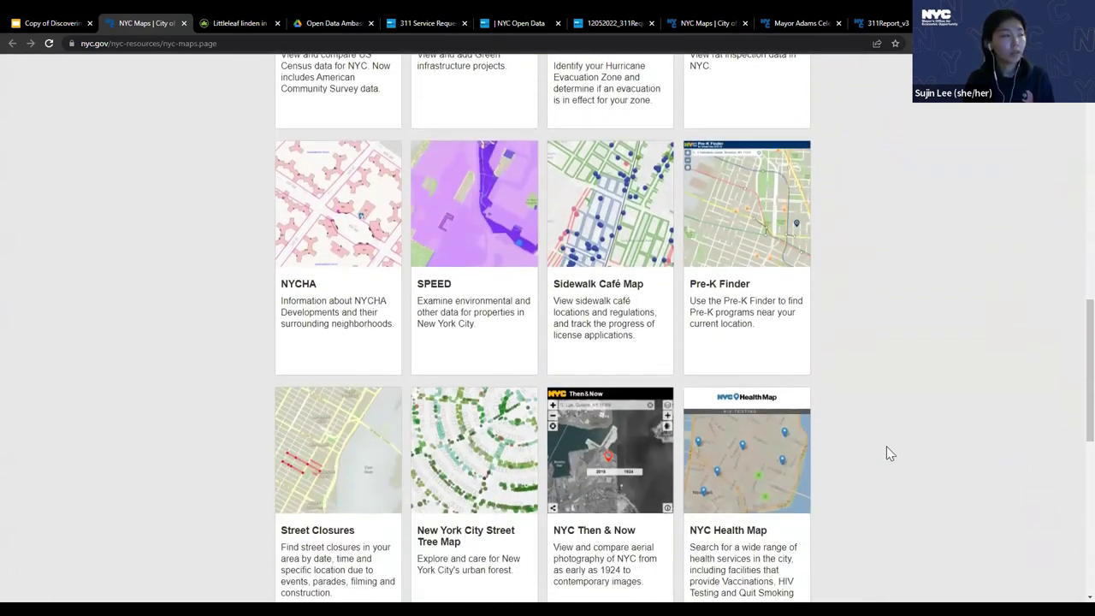
scroll(929, 467, "down", 3)
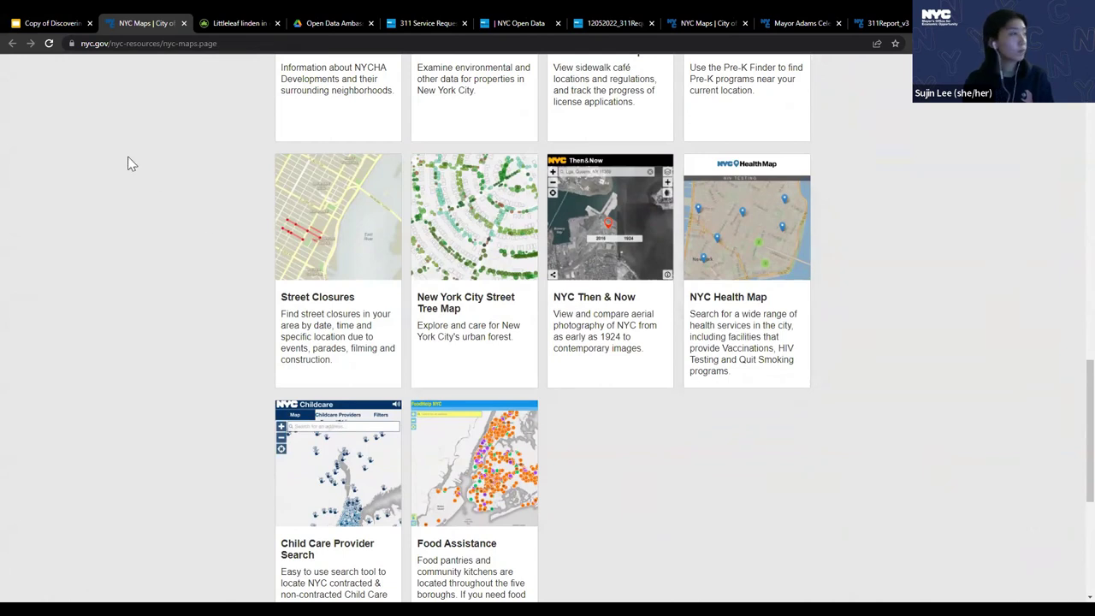
left_click(39, 23)
mouse_move(112, 580)
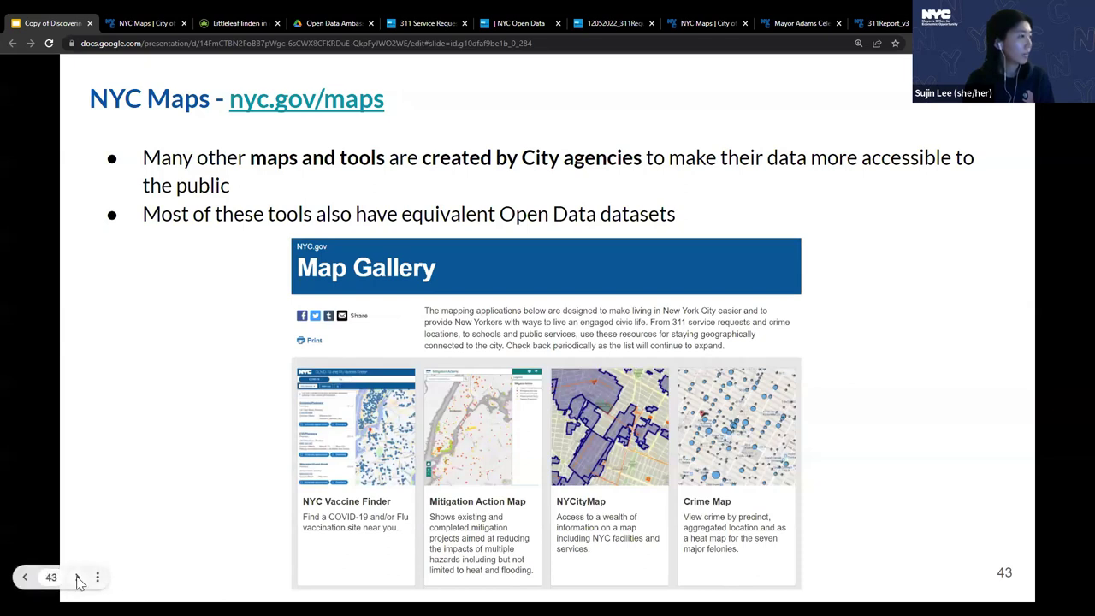
Advance to slide 44 and follow its Population FactFinder link
left_click(78, 579)
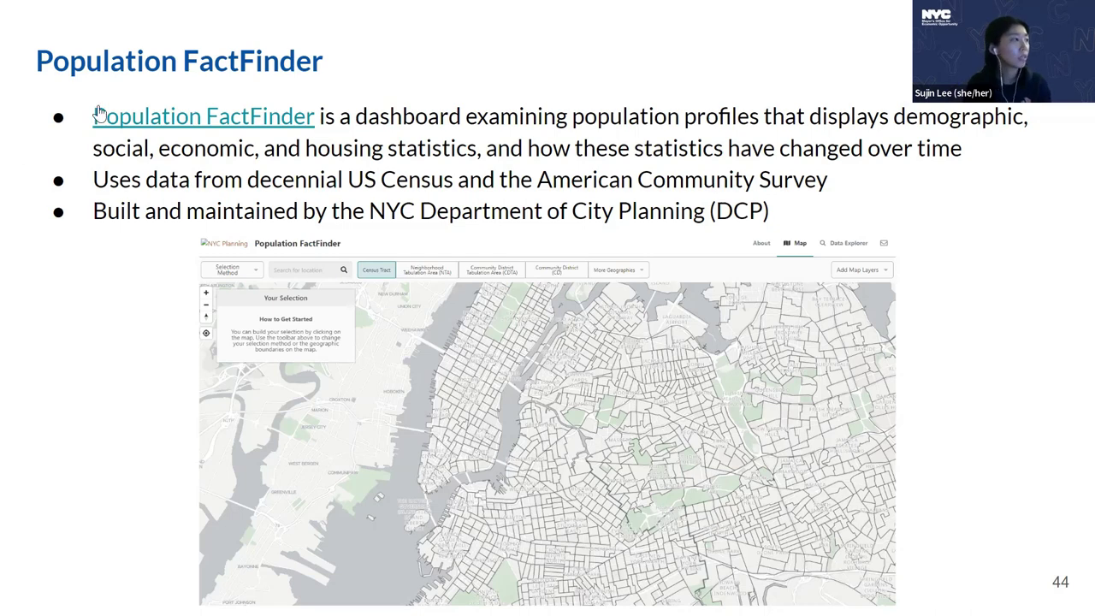
left_click(145, 125)
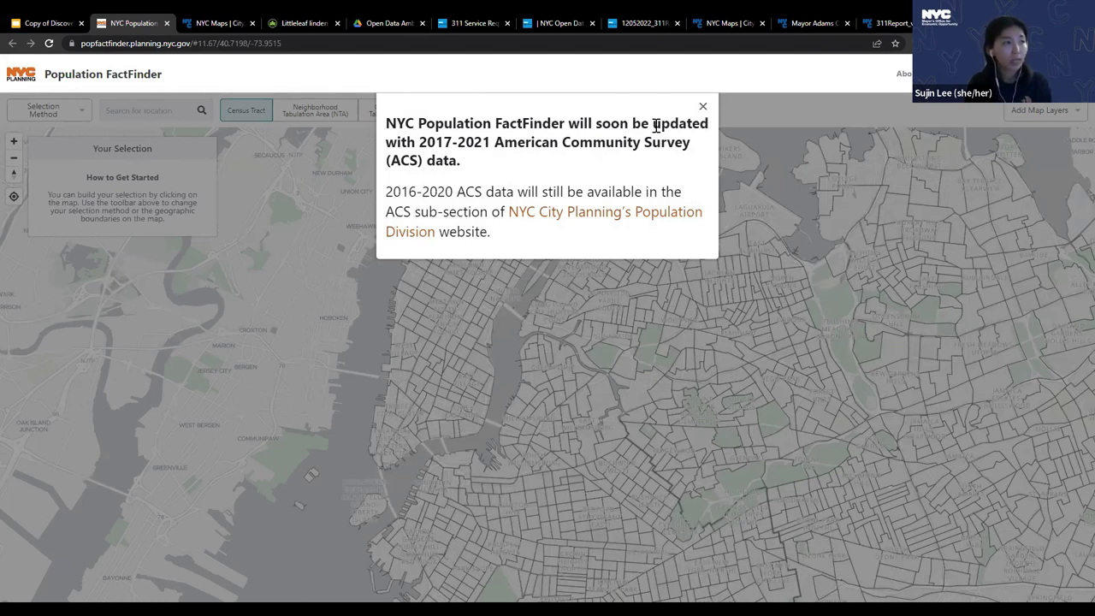
Dismiss the ACS notice, switch to Community District boundaries, and pick the Upper East Side district
left_click(702, 107)
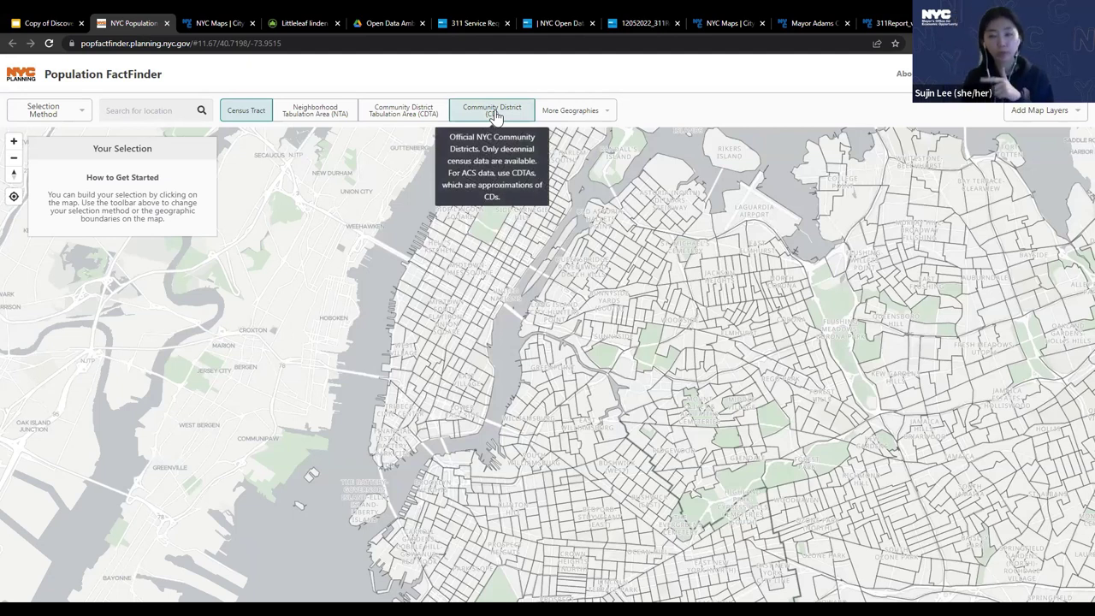
left_click(321, 120)
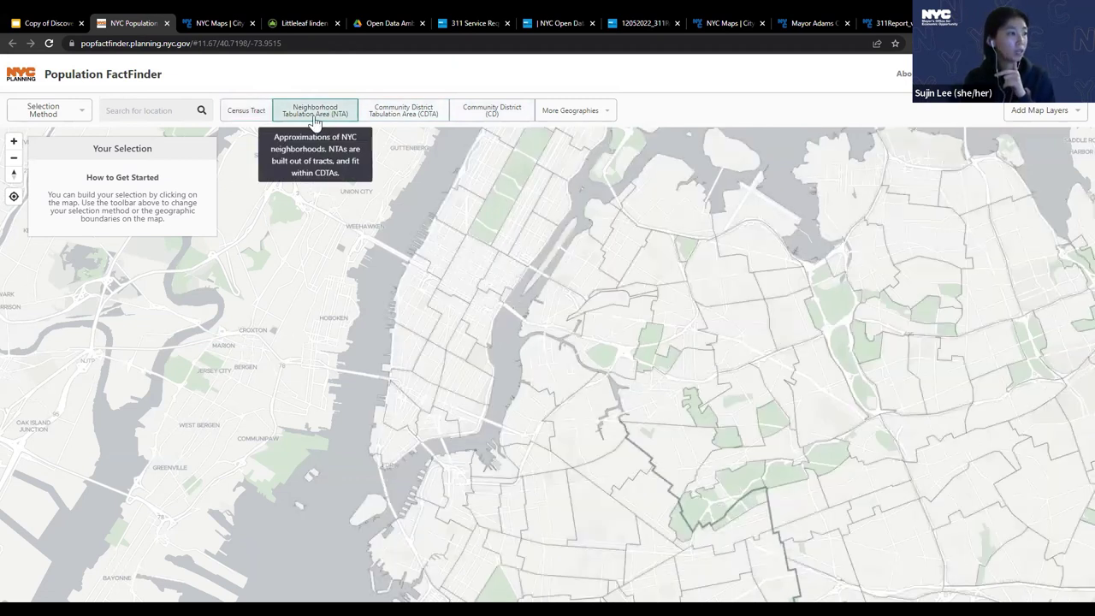
left_click(246, 121)
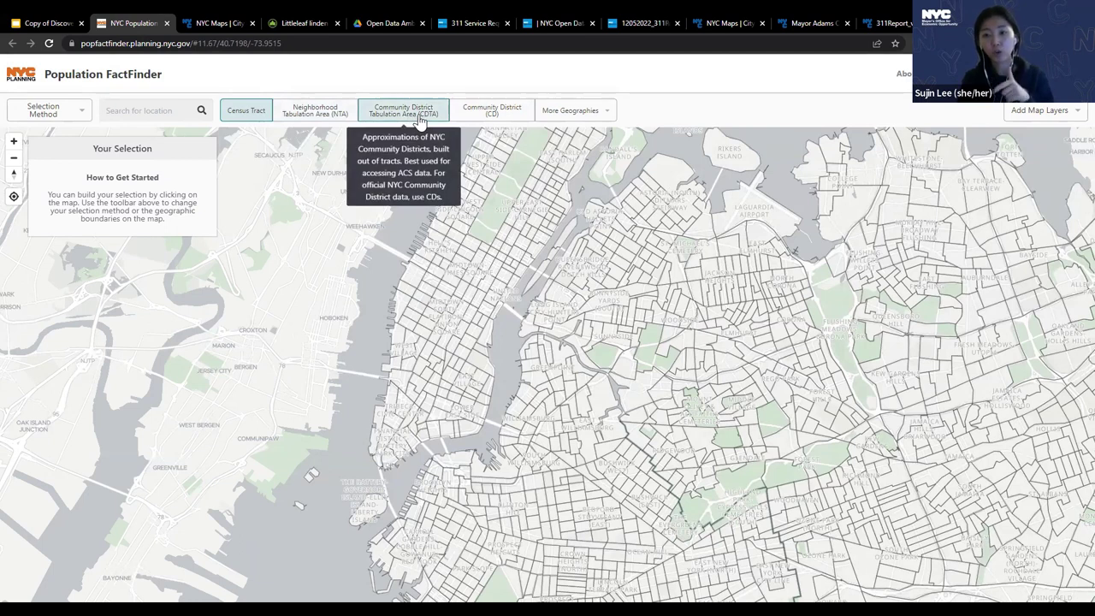
left_click(487, 113)
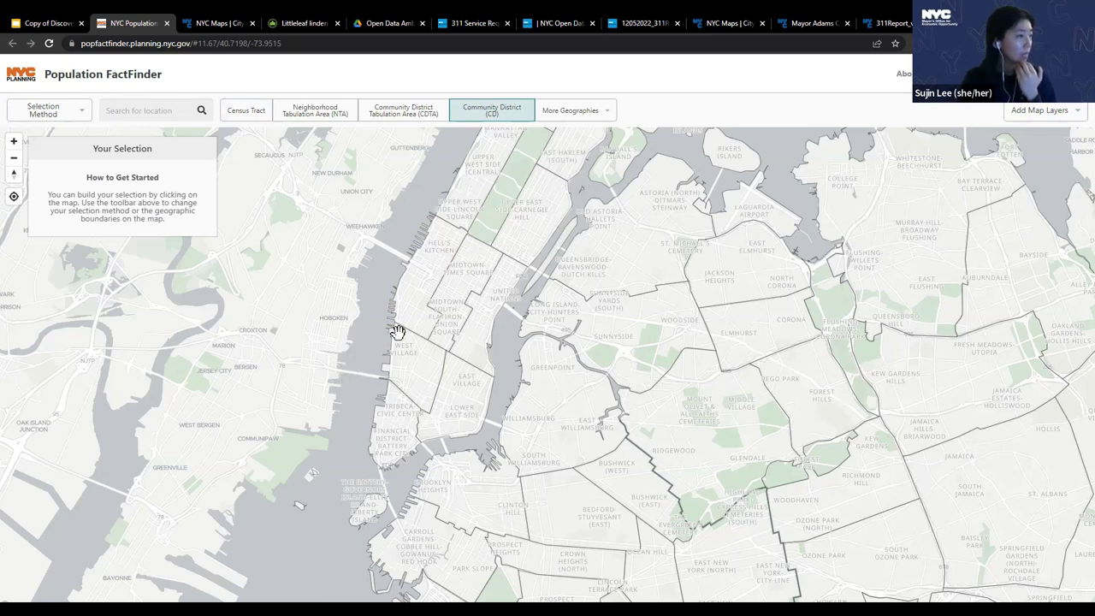
left_click(538, 224)
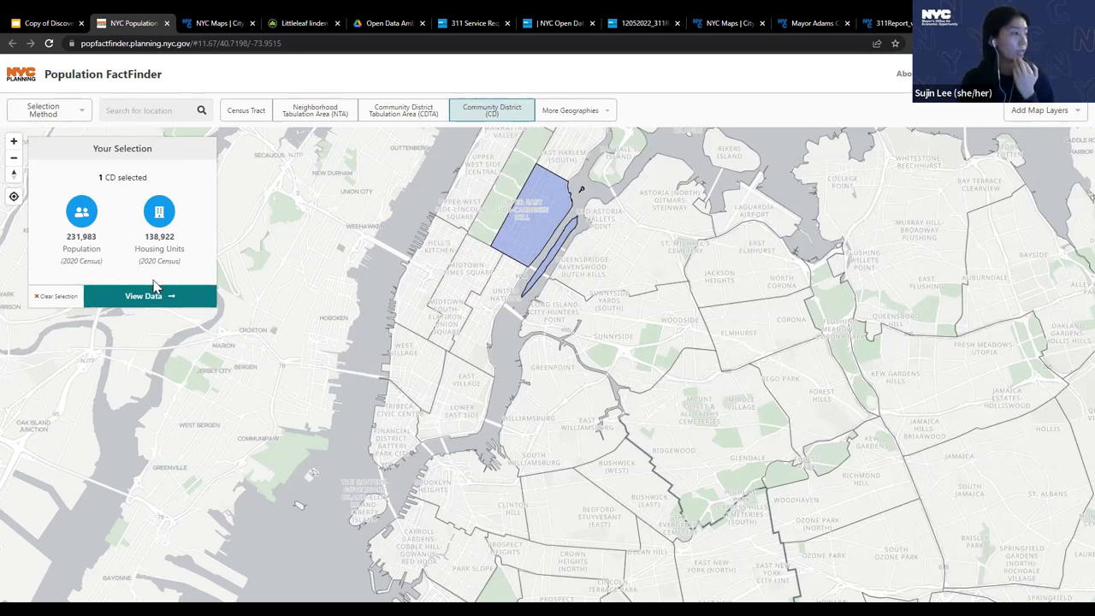
View the district's data tables and scroll through the Population, Age and Race figures
left_click(144, 297)
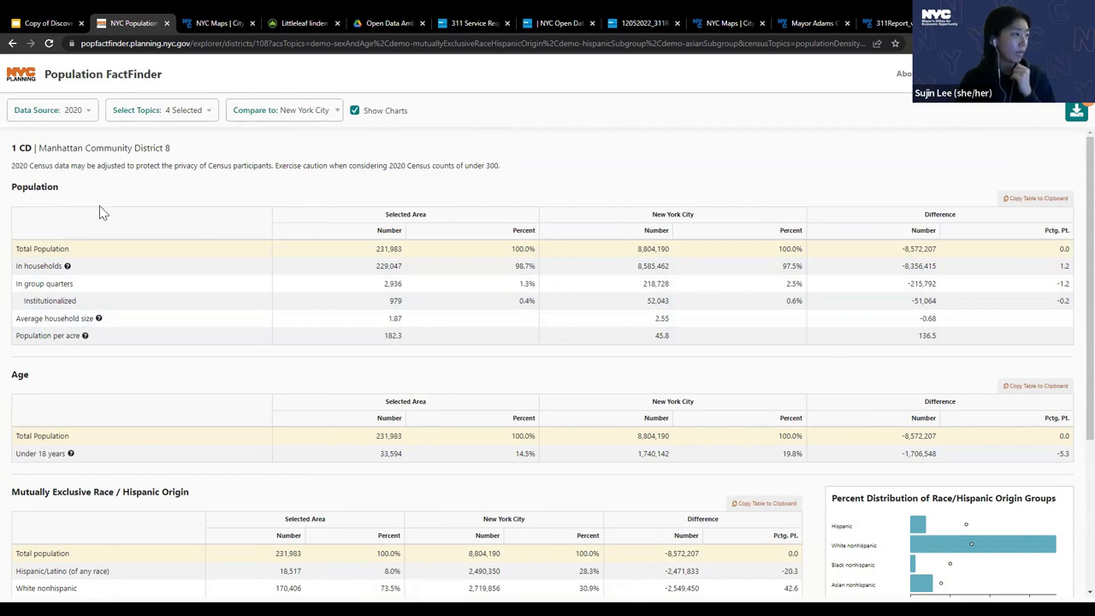
scroll(102, 342, "down", 2)
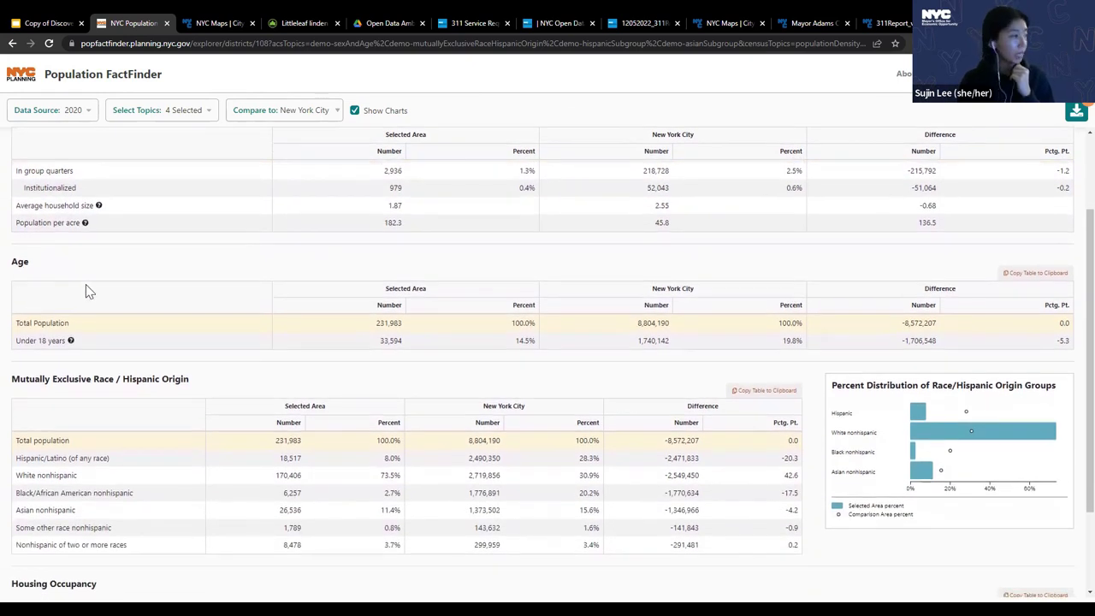
scroll(88, 291, "down", 3)
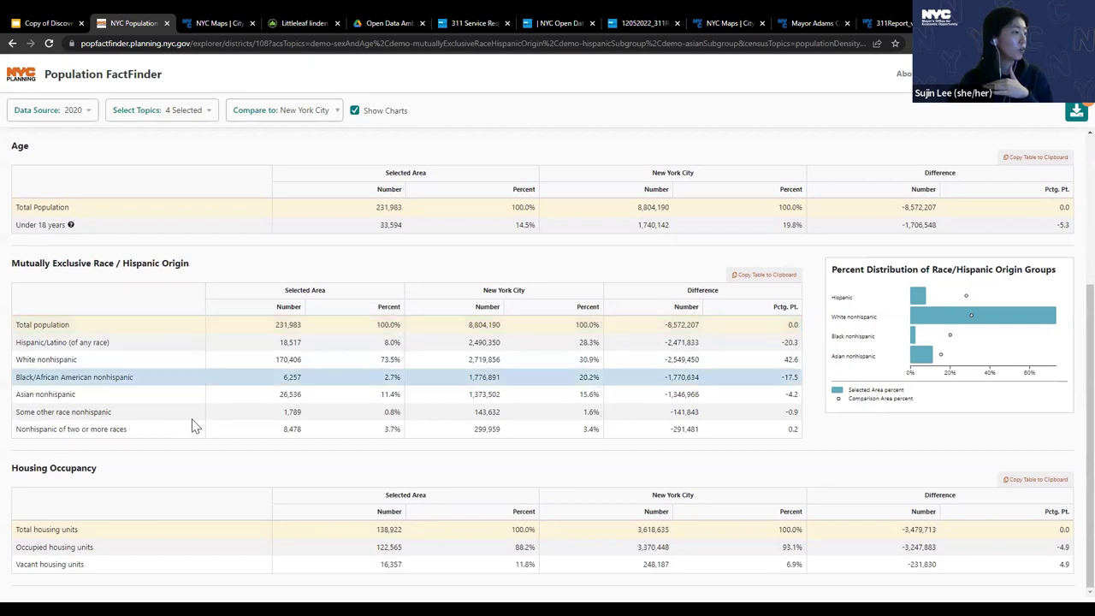
scroll(130, 471, "up", 5)
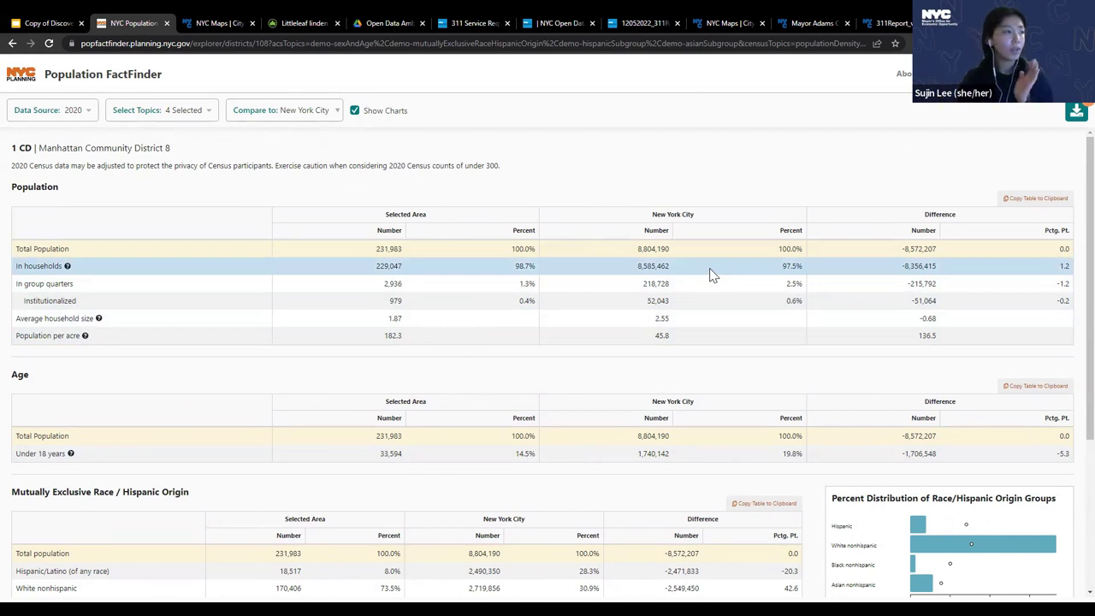
Set the Compare to area to Manhattan and scroll through the updated race and housing tables
left_click(321, 121)
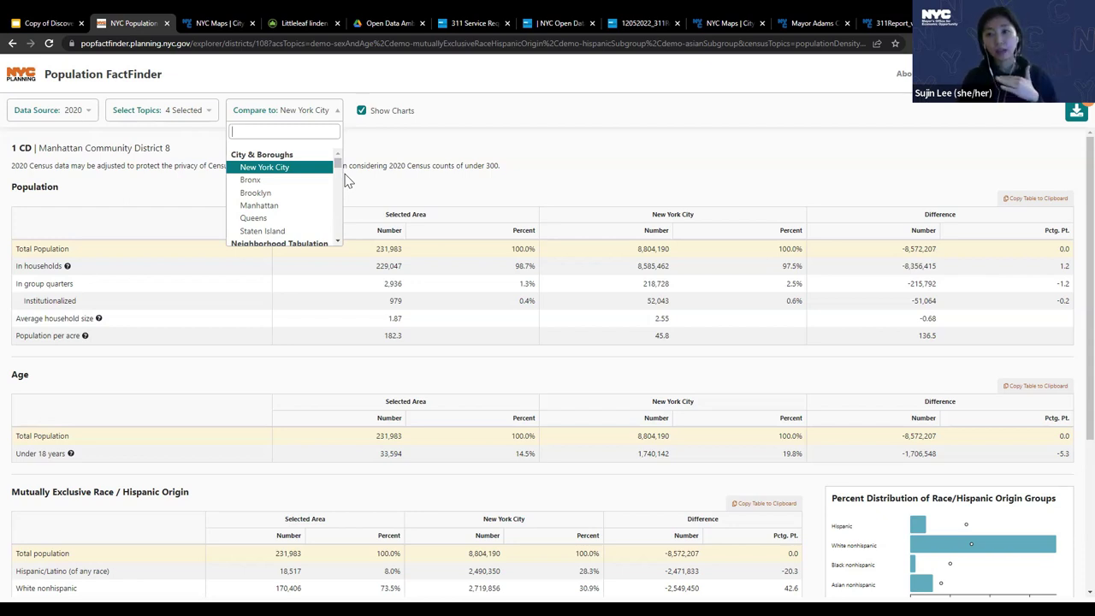
left_click(306, 208)
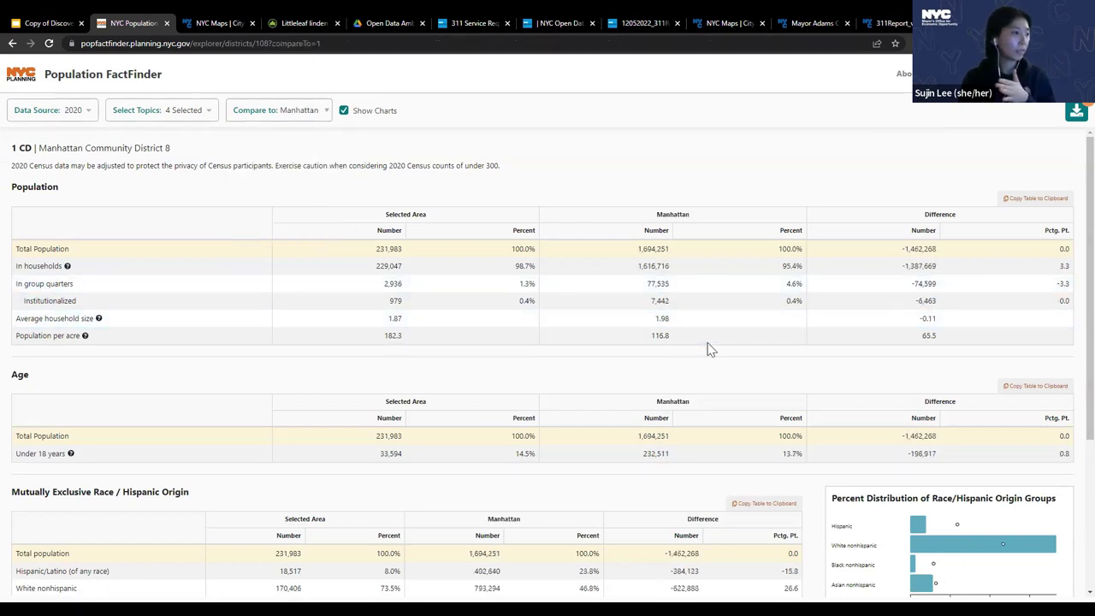
scroll(710, 416, "down", 2)
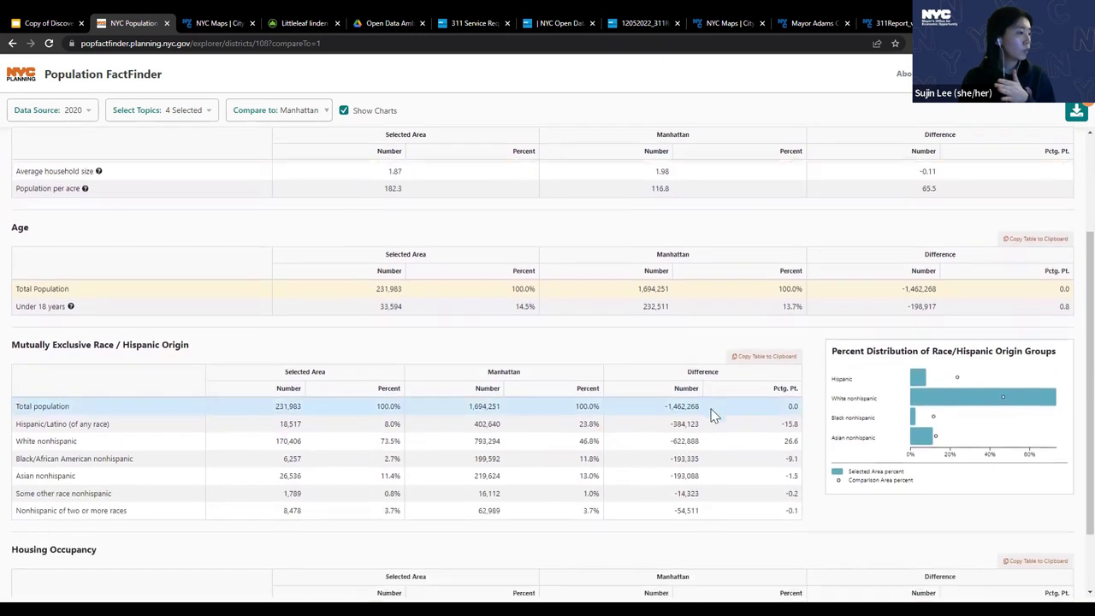
scroll(541, 400, "down", 1)
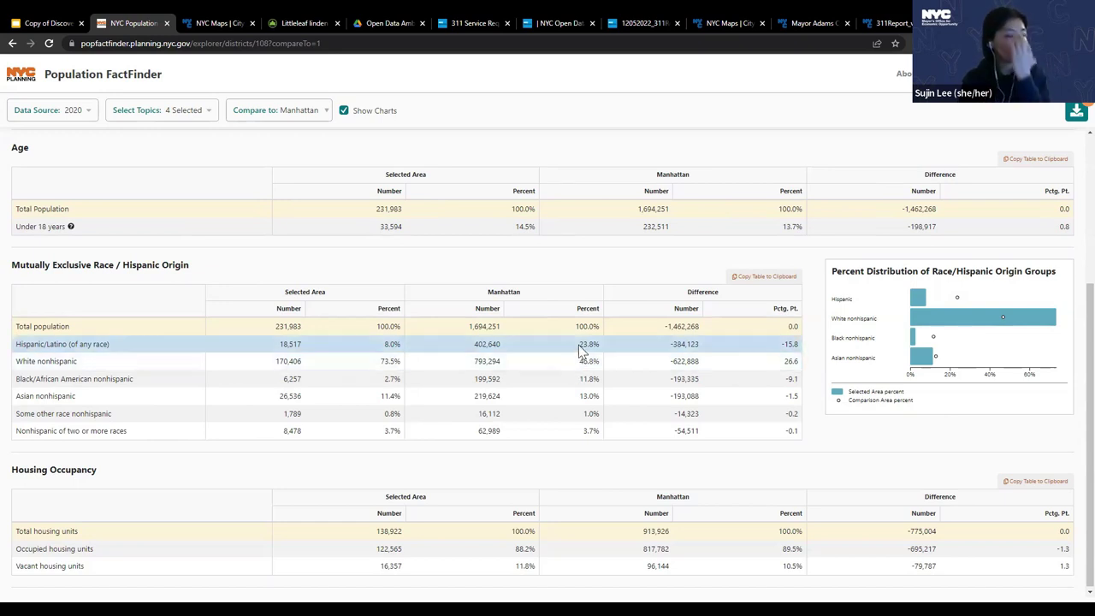
left_click(1076, 114)
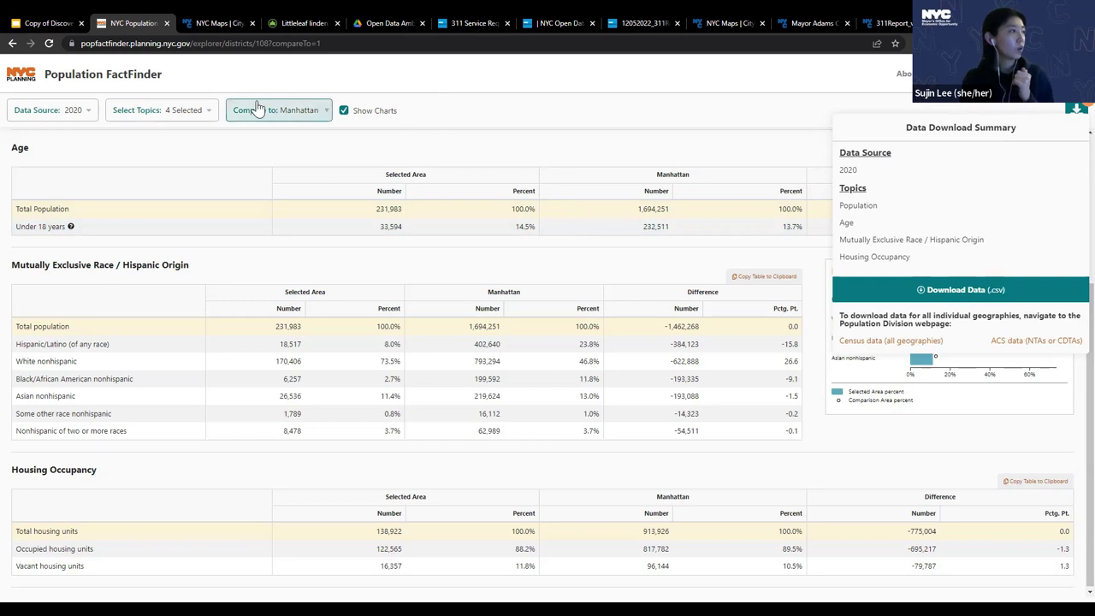
left_click(747, 157)
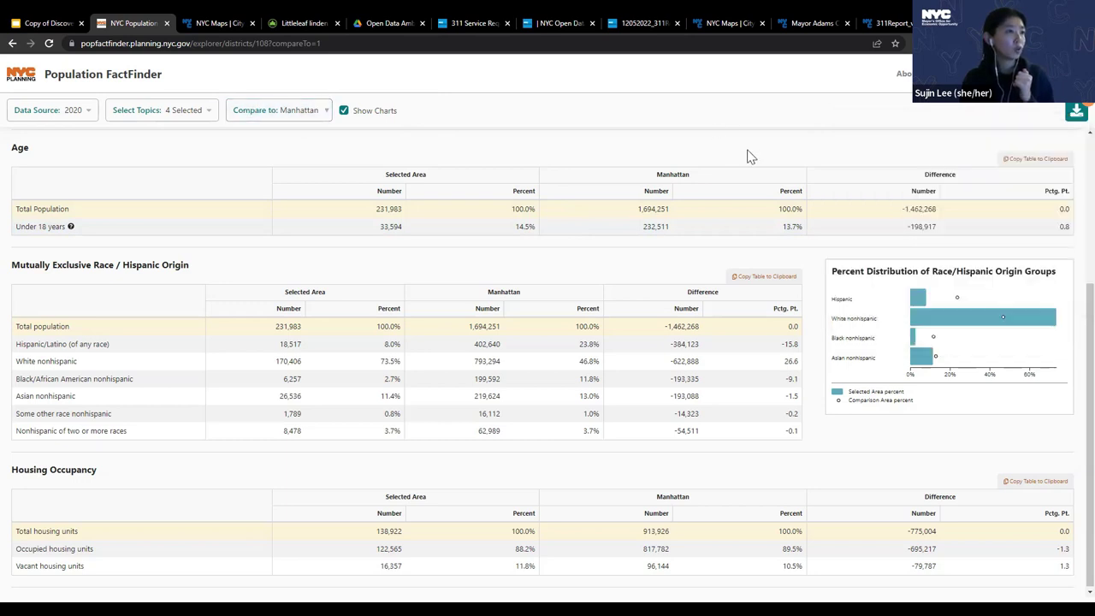
scroll(456, 240, "up", 3)
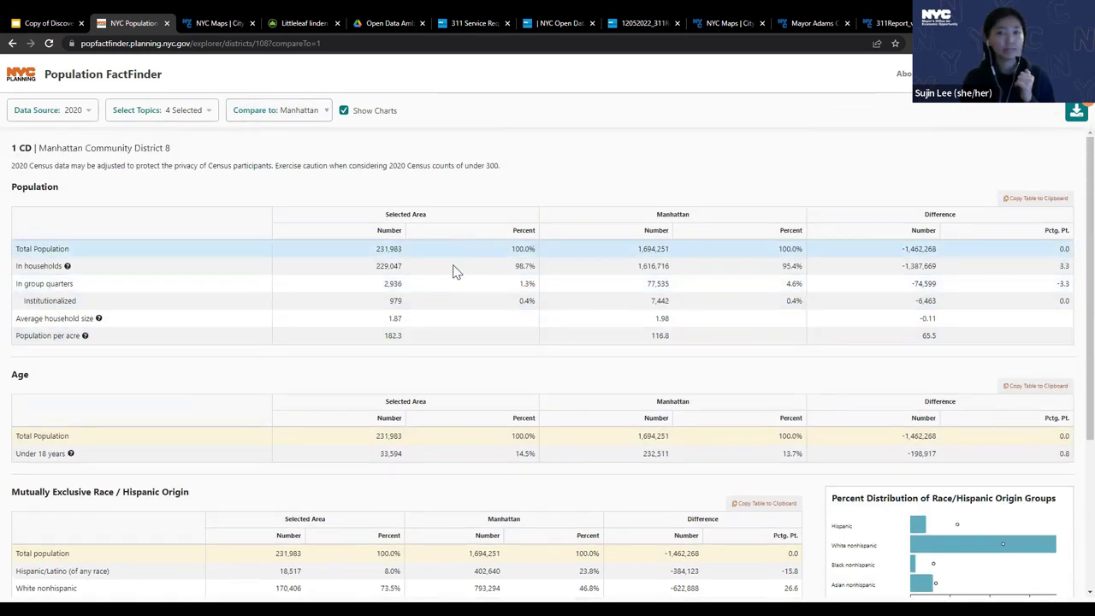